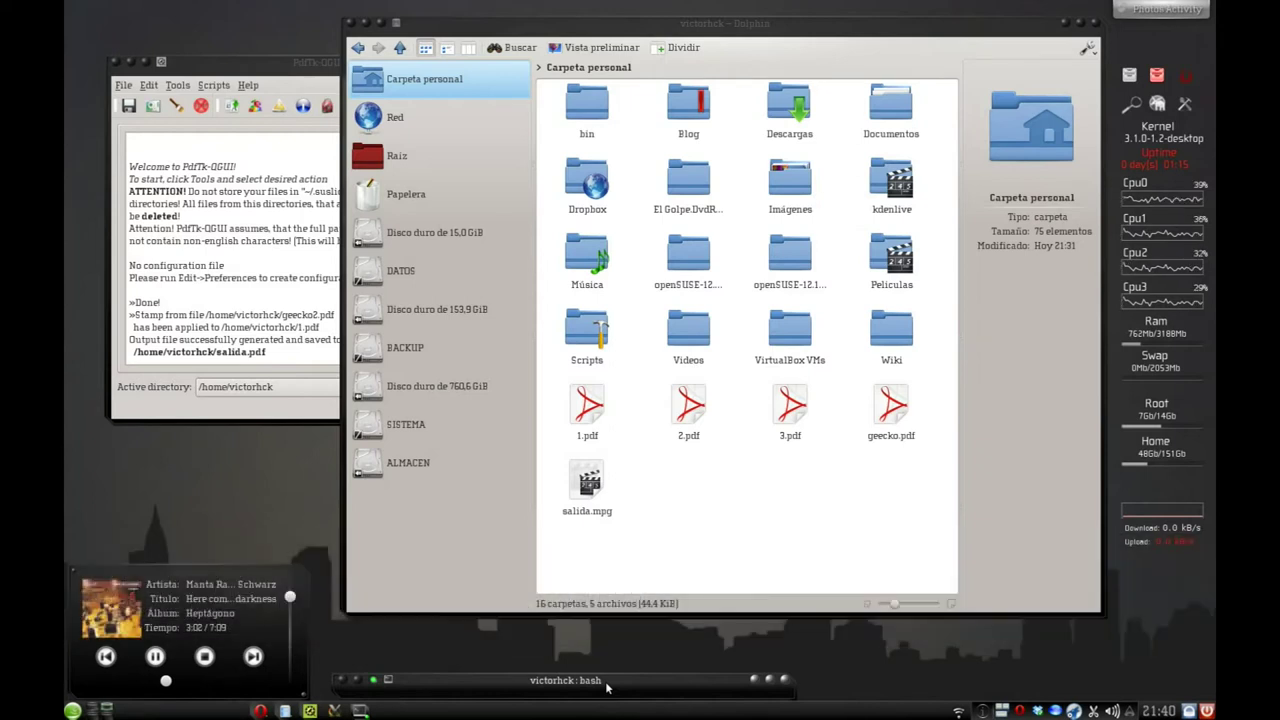
# Close the running PdfTk-QGUI window and relaunch the program by searching for "pdf" in the application launcher.
pyautogui.click(290, 91)
pyautogui.click(518, 62)
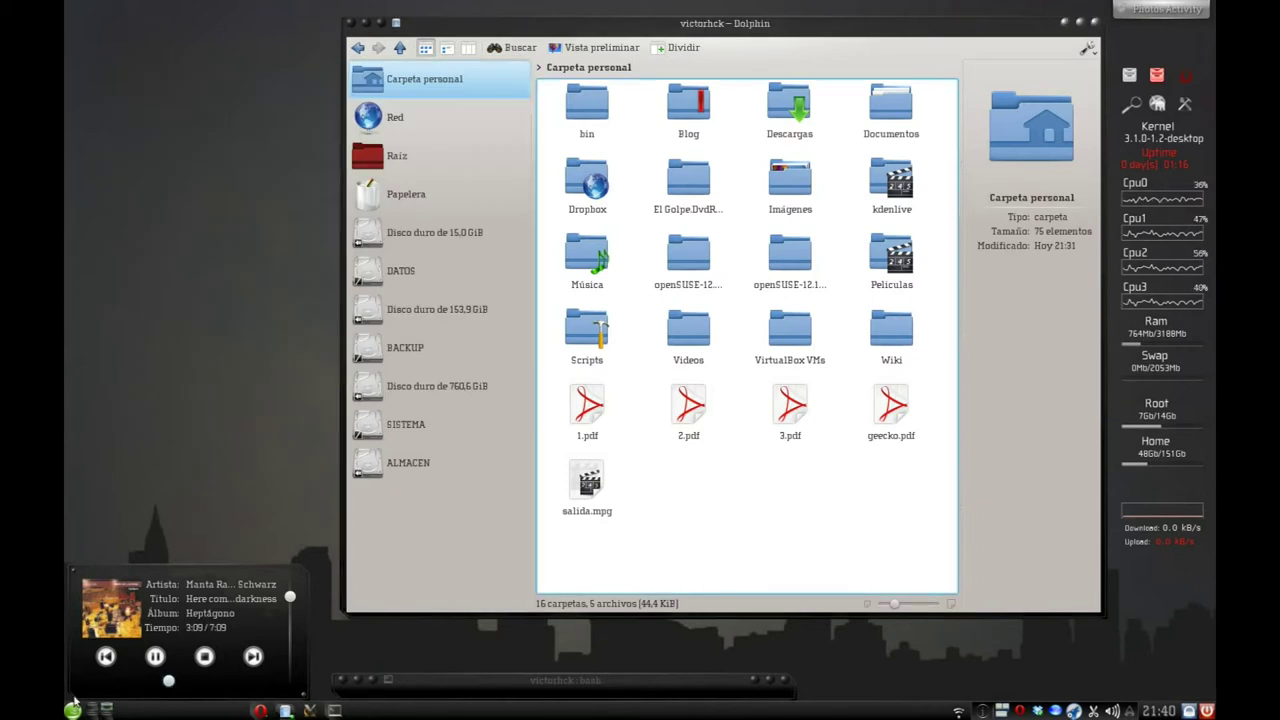
pyautogui.click(74, 711)
pyautogui.write('pdef')
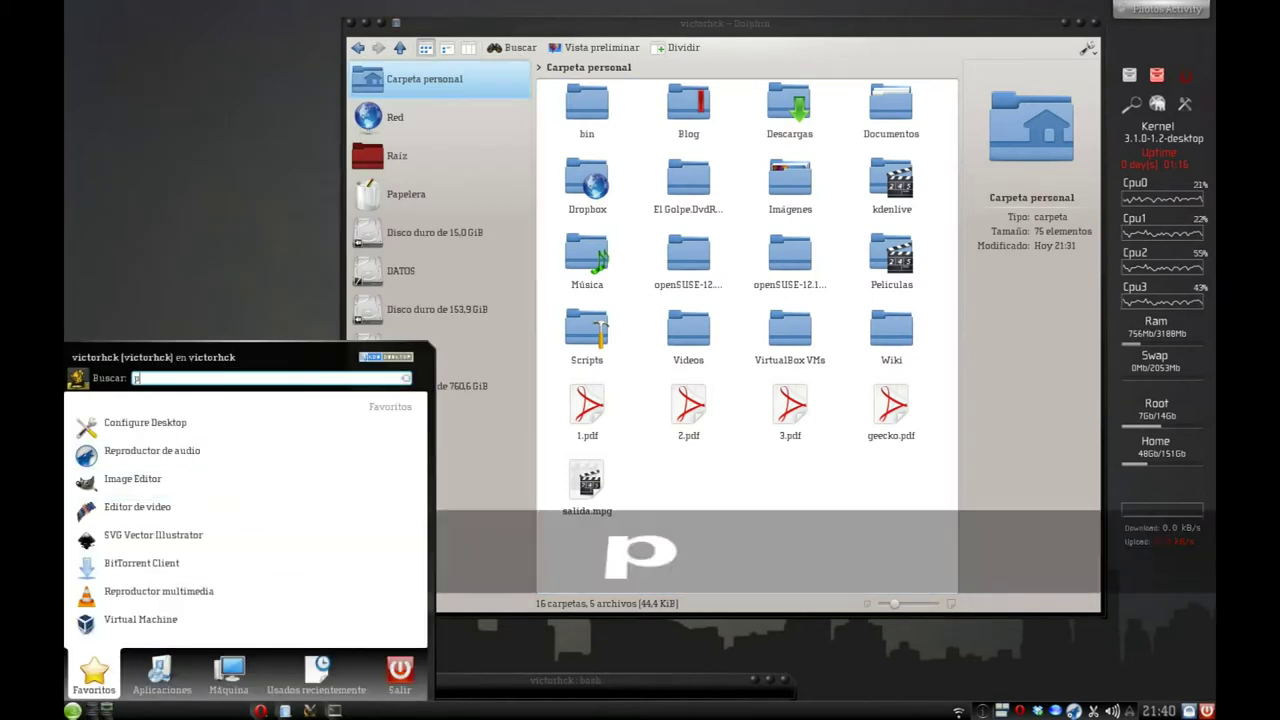
pyautogui.press('BackSpace')
pyautogui.press('BackSpace')
pyautogui.write('f')
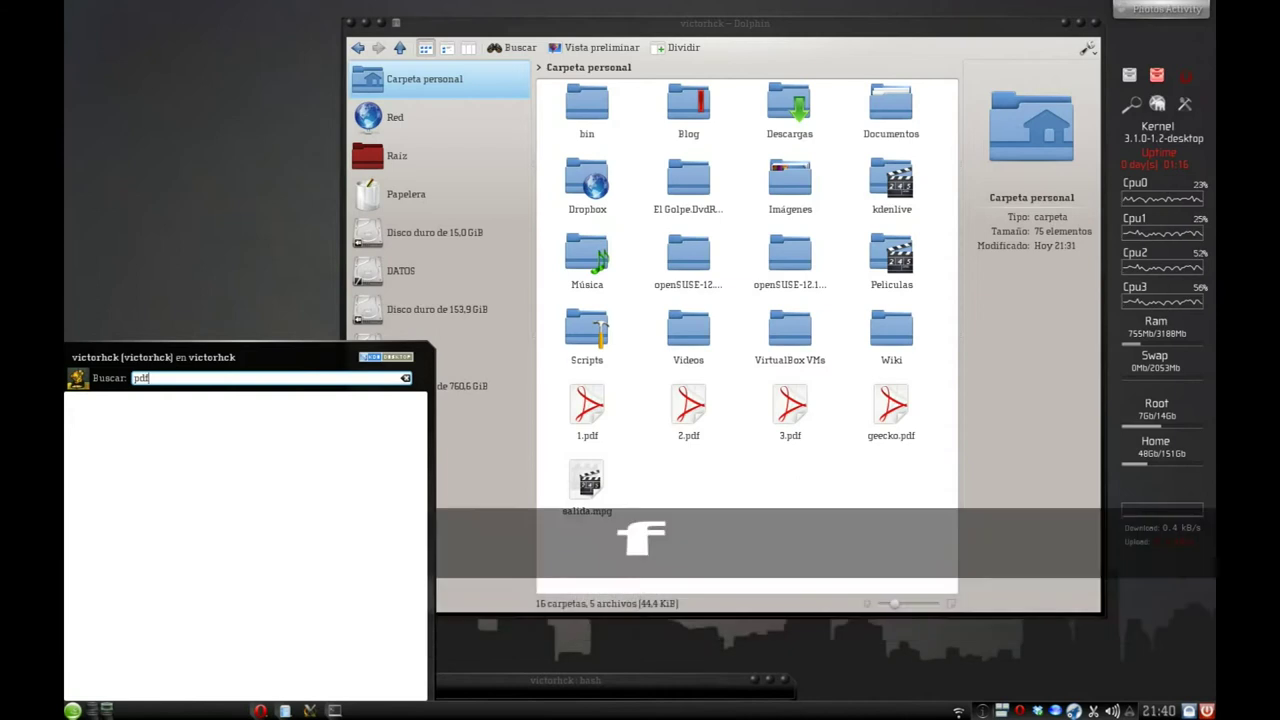
pyautogui.click(130, 409)
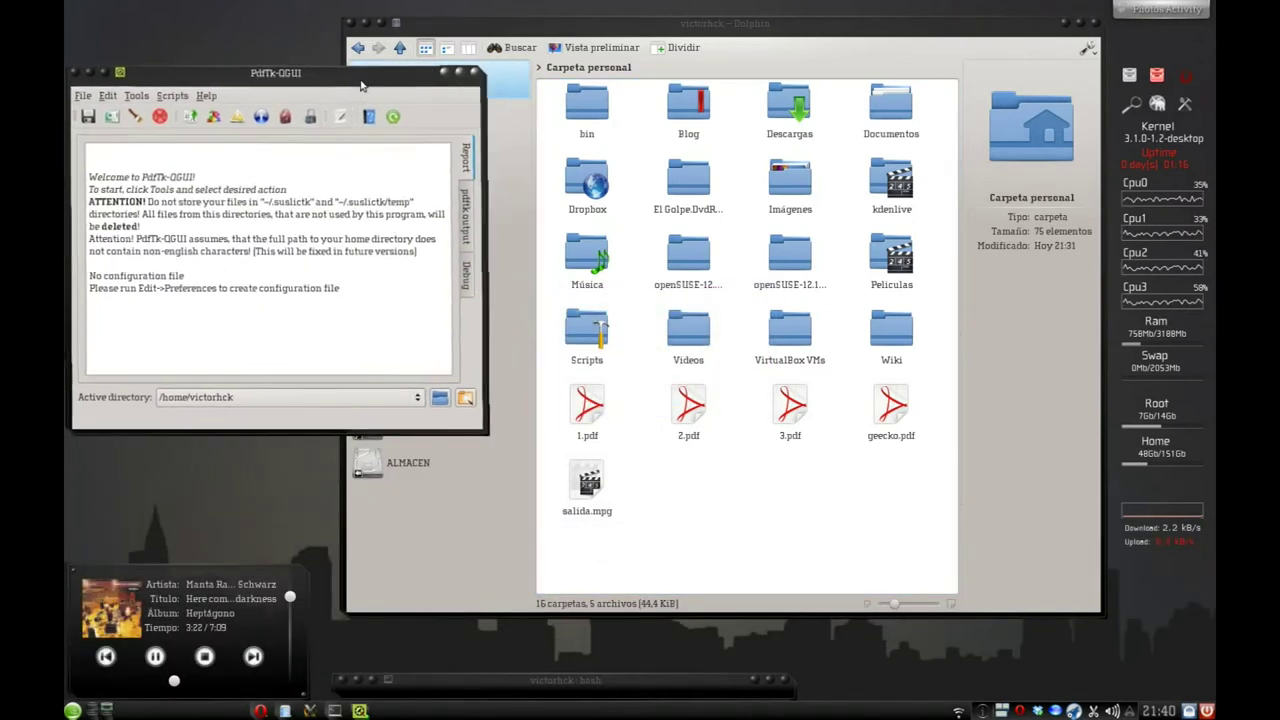
# Start the tool for catenating PDF documents with an empty file list.
pyautogui.click(137, 96)
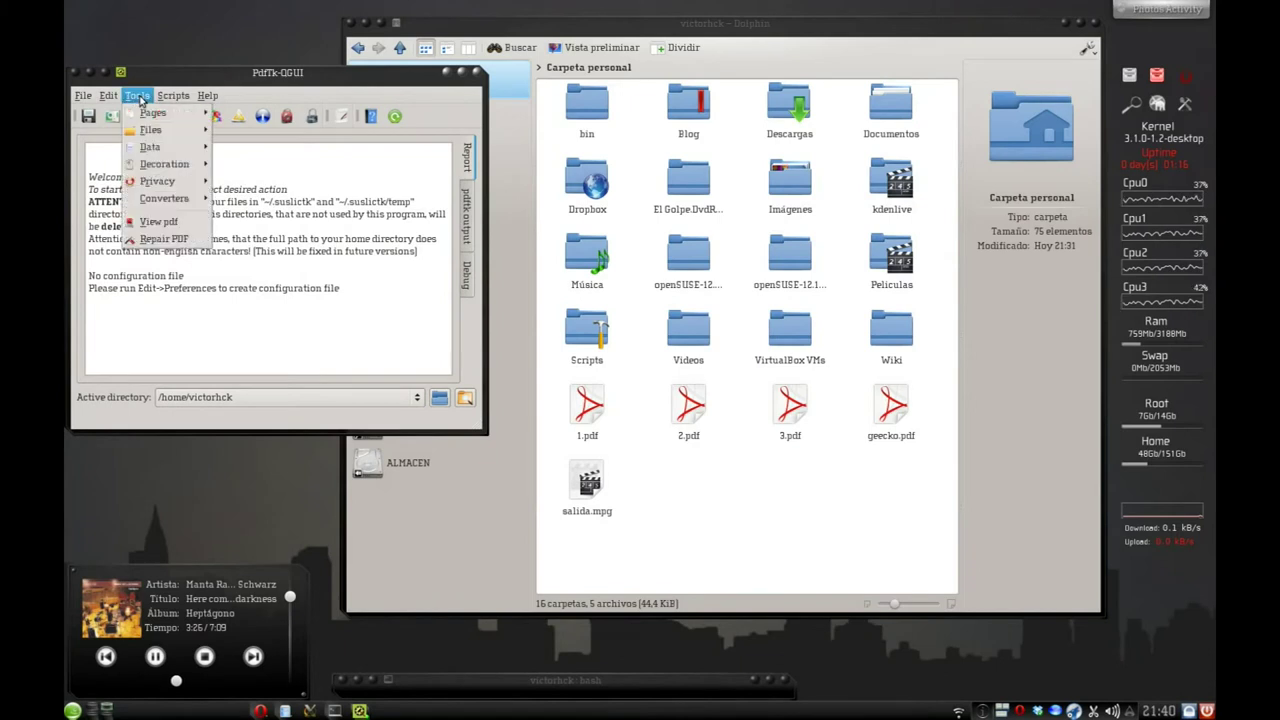
pyautogui.moveTo(150, 117)
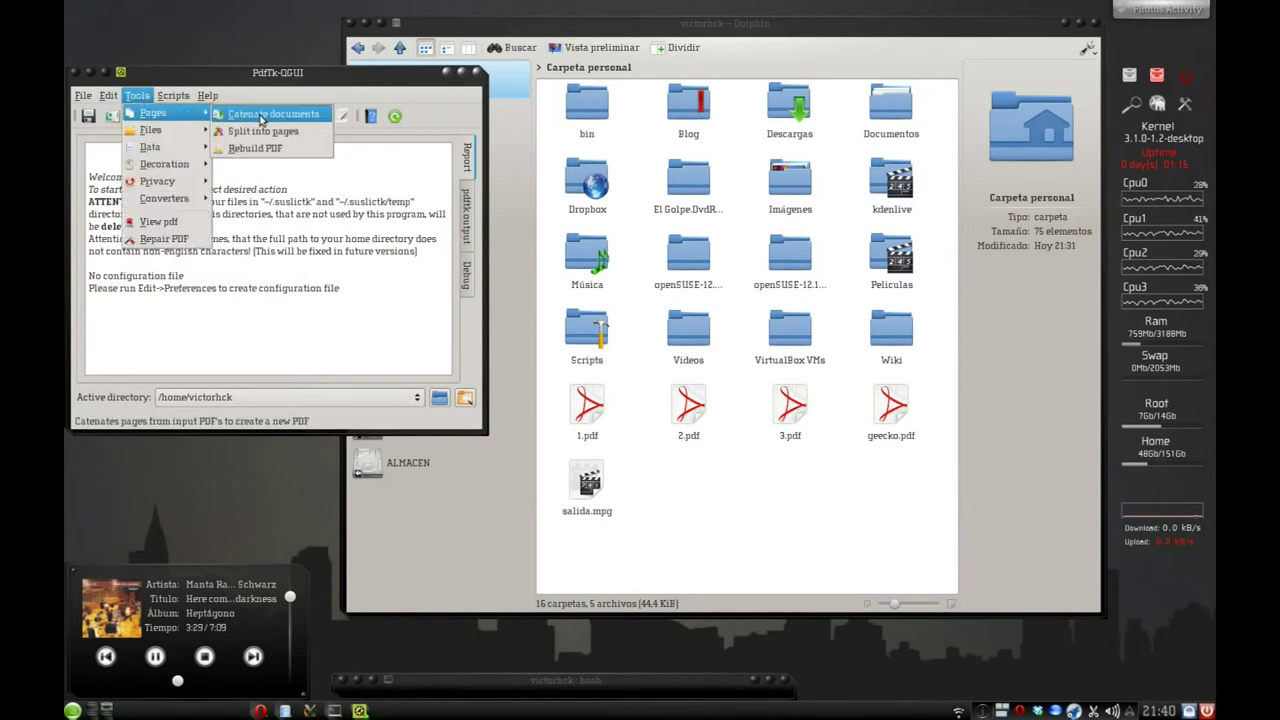
pyautogui.click(292, 108)
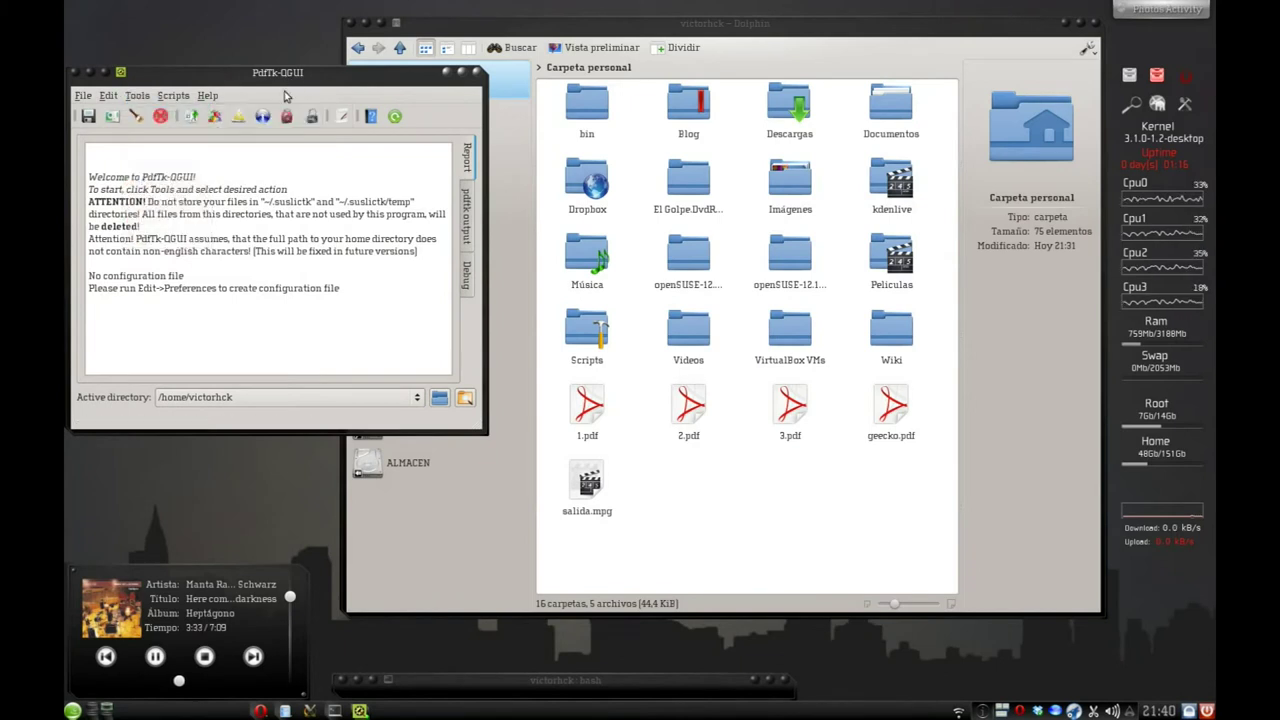
pyautogui.click(192, 117)
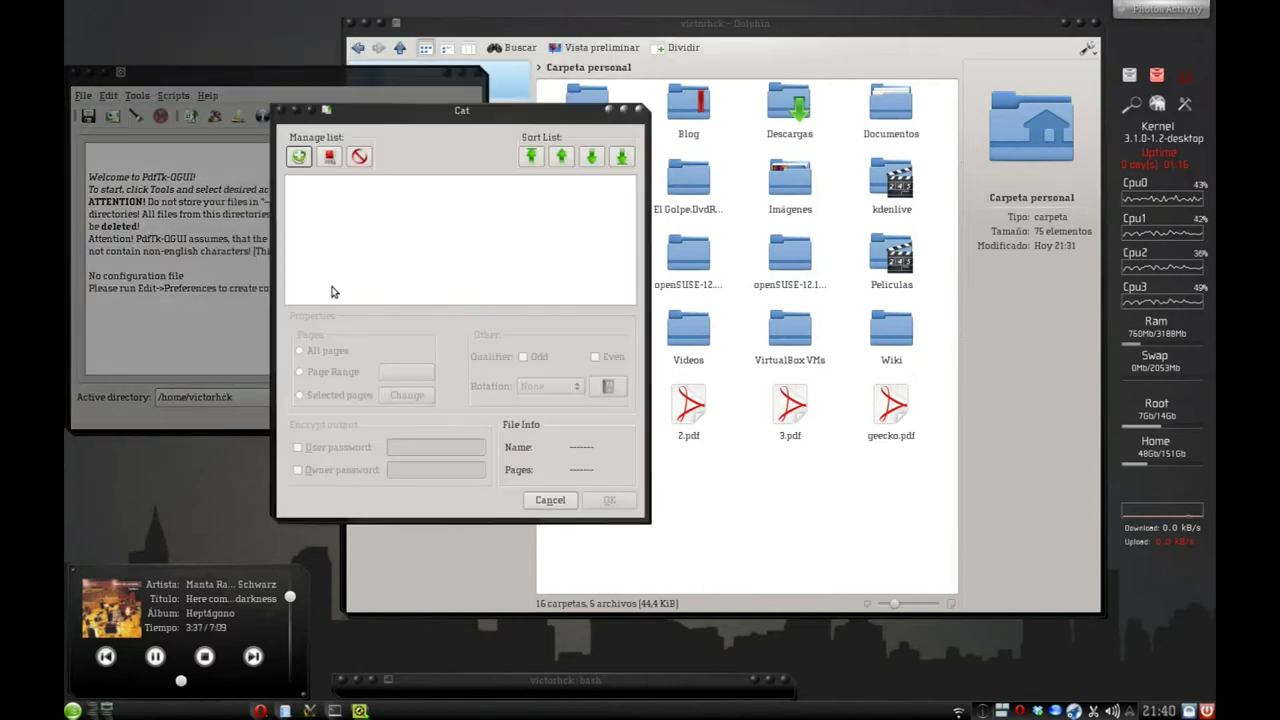
pyautogui.click(495, 686)
pyautogui.write('elegimos')
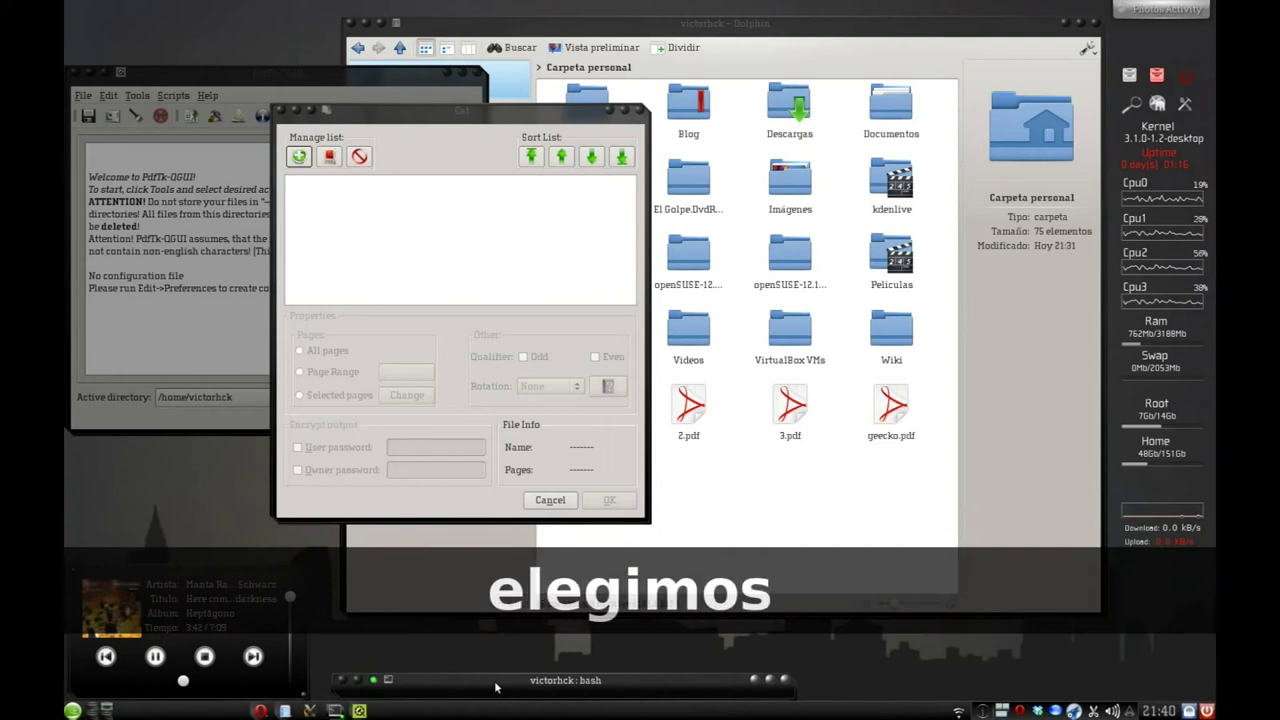
pyautogui.write(' los archv')
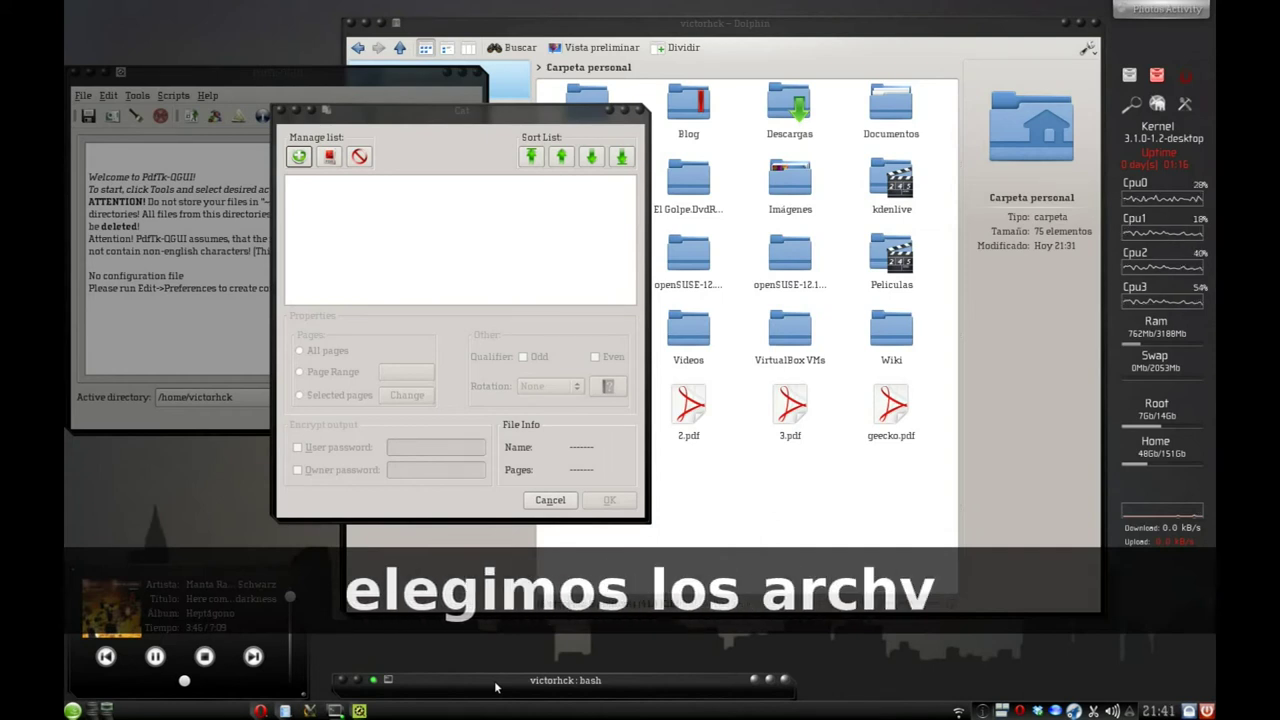
pyautogui.press('BackSpace')
pyautogui.write('ivos a unir')
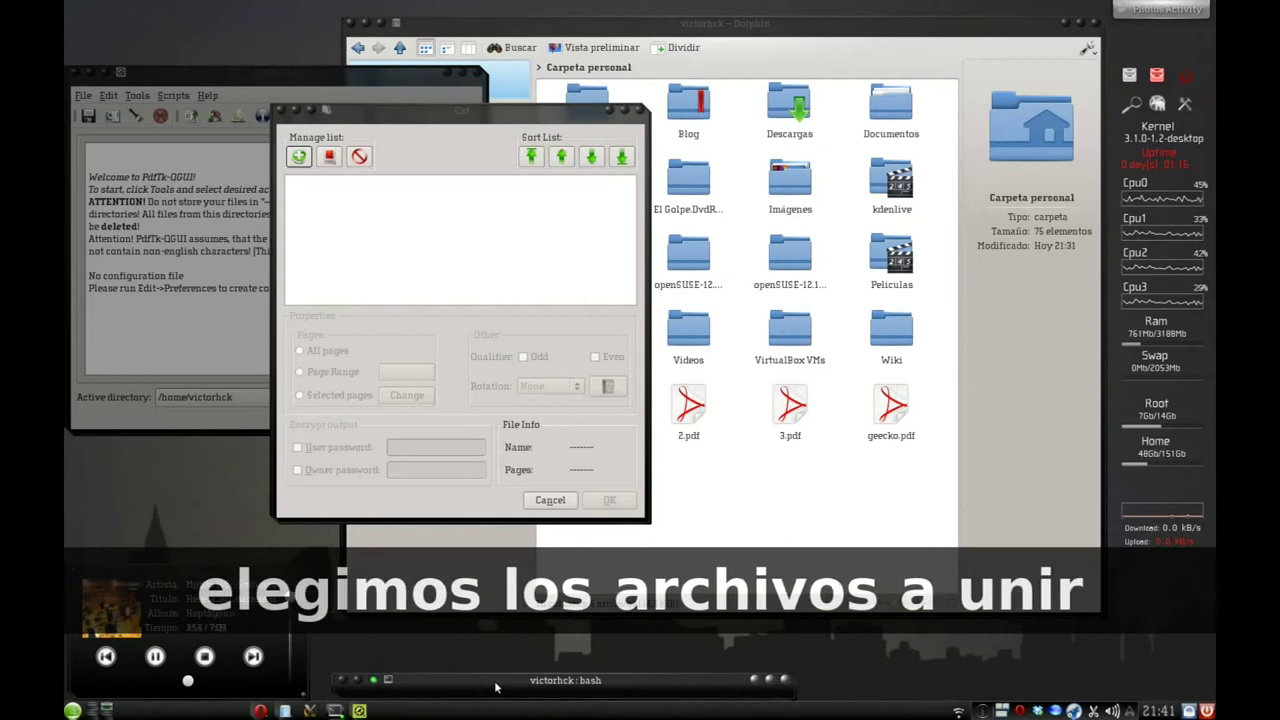
pyautogui.write('en este ejemplo uniremos')
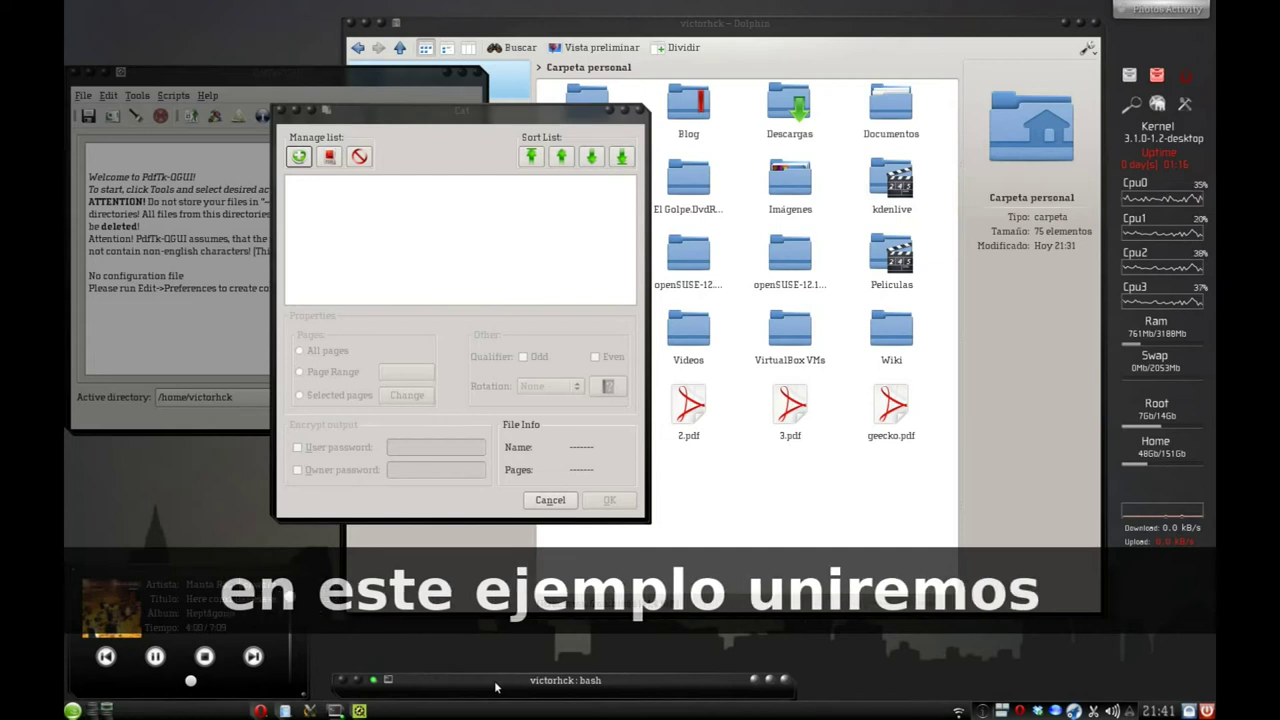
pyautogui.write('el')
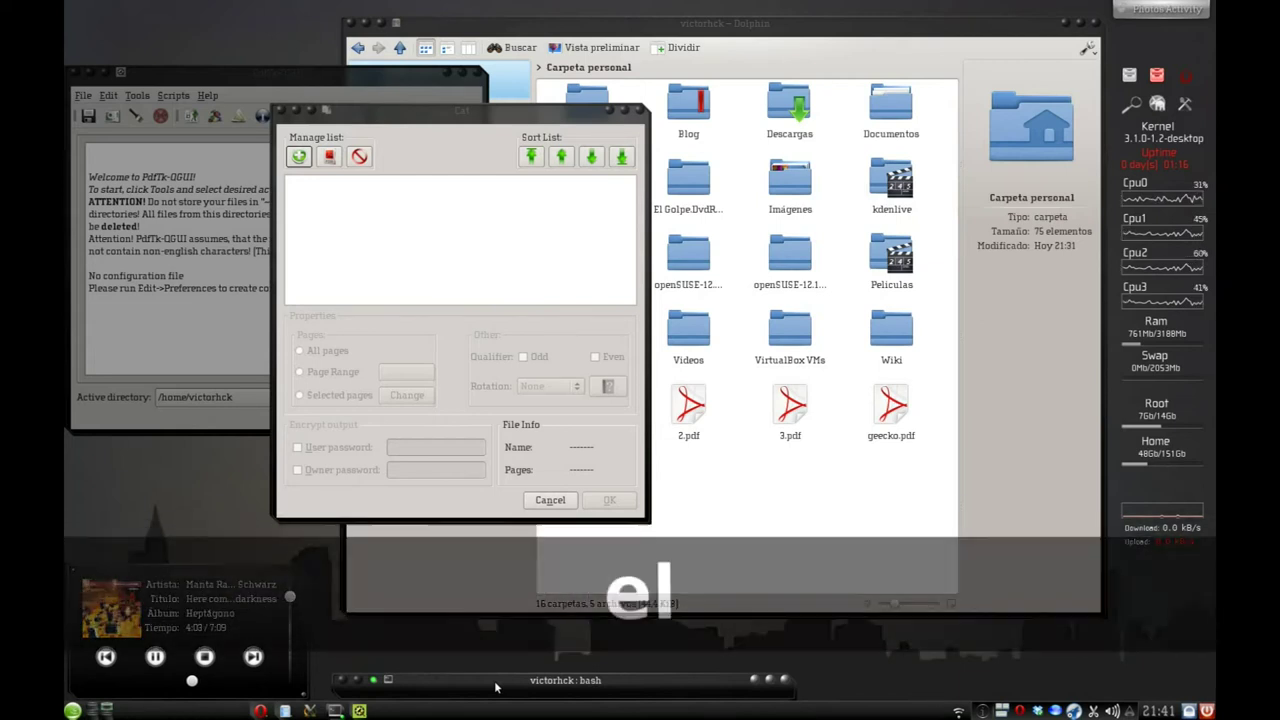
pyautogui.write(' 1 y el 3')
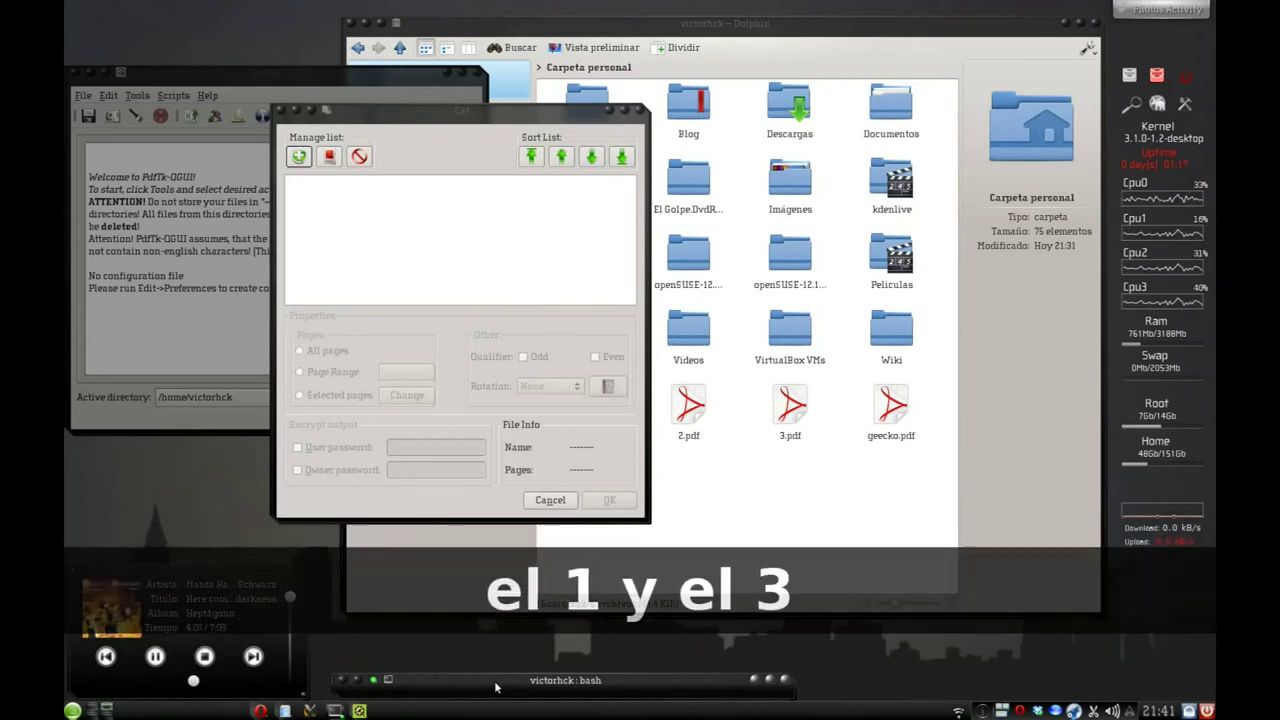
pyautogui.write('los')
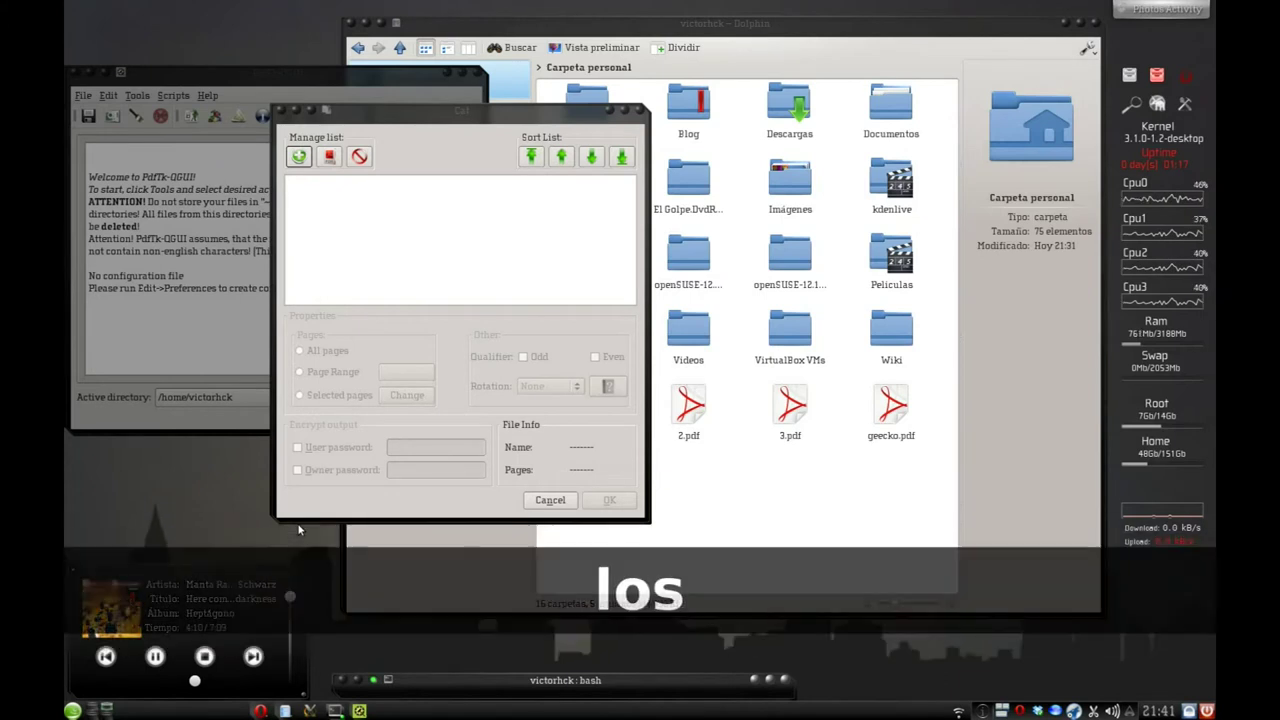
pyautogui.write(' seleccionamos')
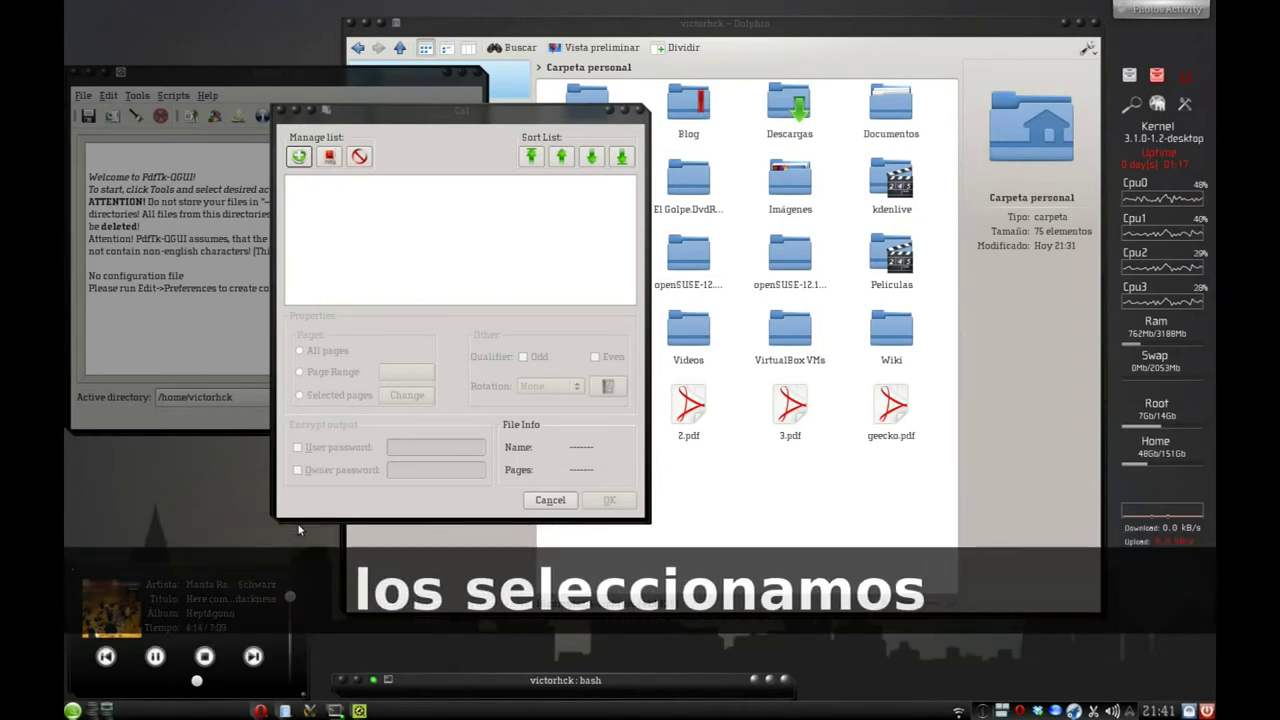
# Add 1.pdf and 3.pdf from the home folder to the list of files to catenate, in that order.
pyautogui.click(298, 156)
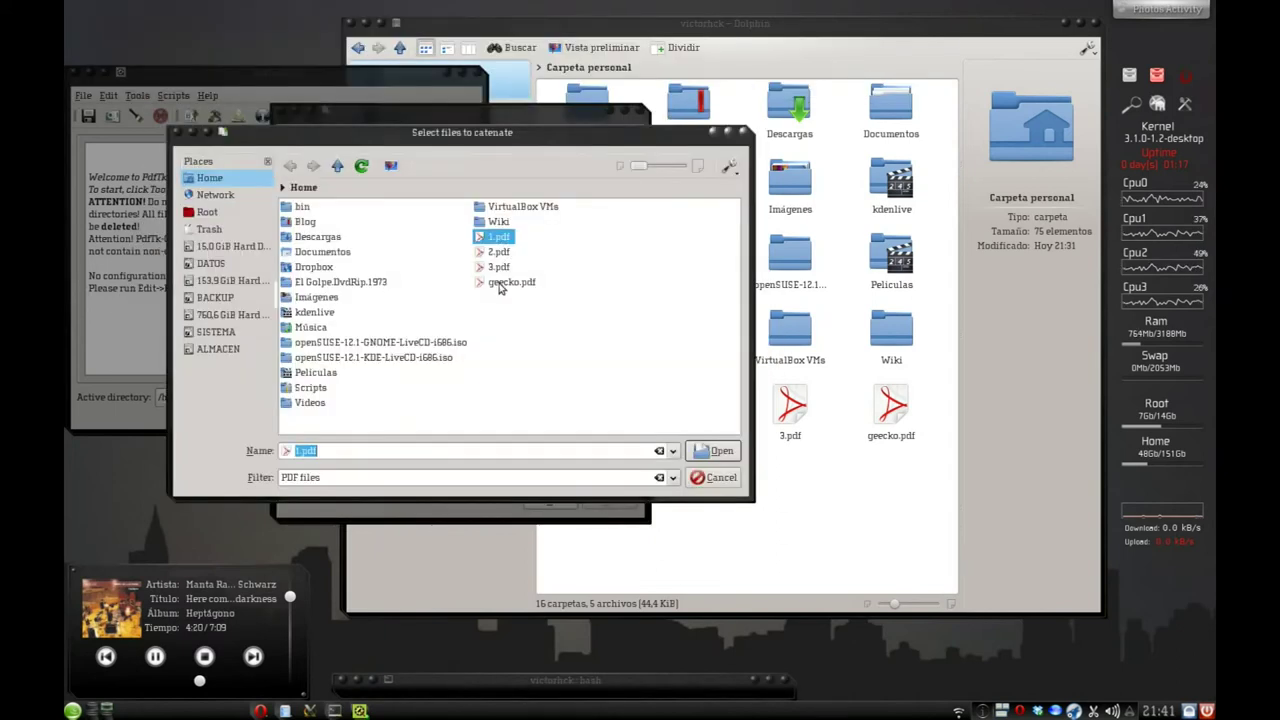
pyautogui.click(716, 451)
pyautogui.click(298, 156)
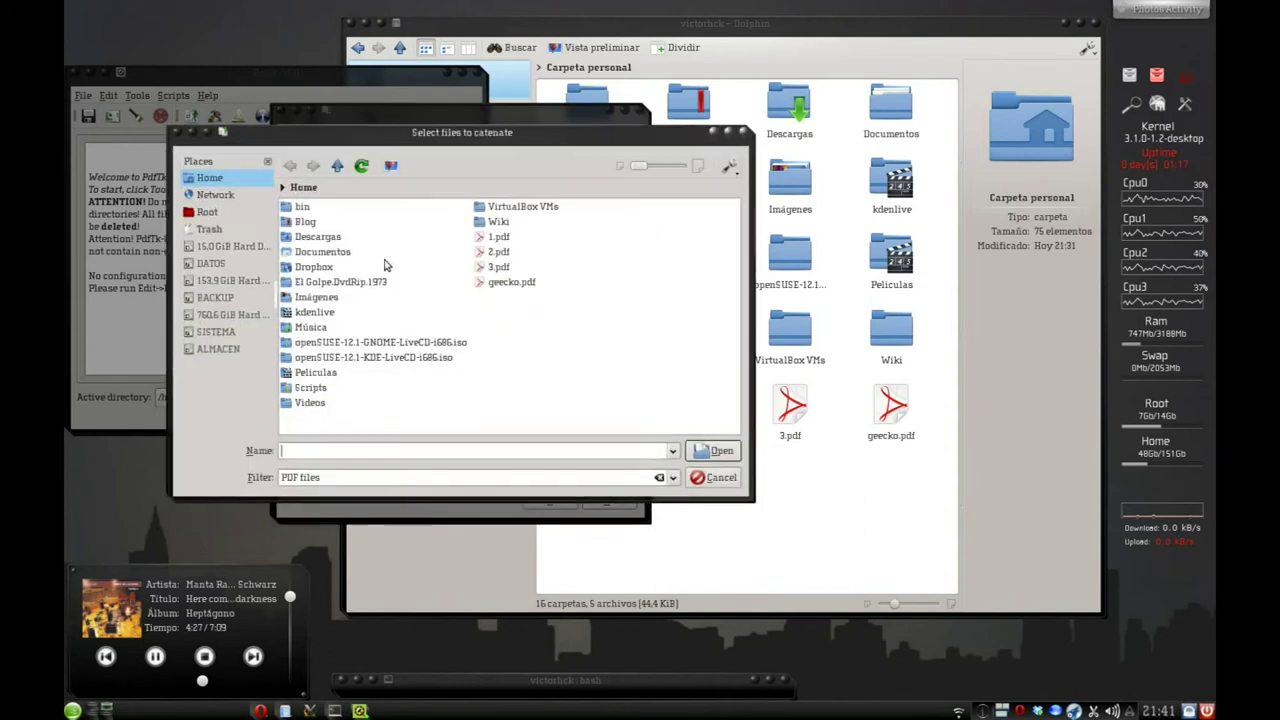
pyautogui.click(714, 455)
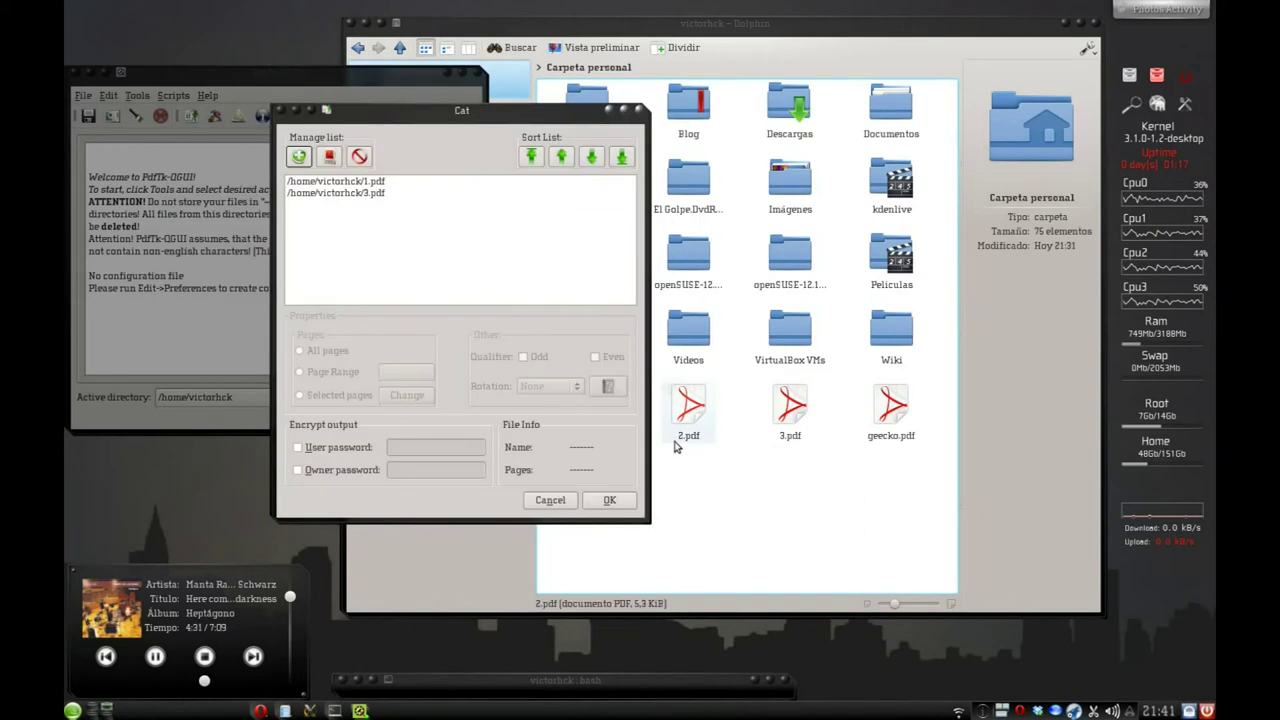
# Run the catenation and save the result as 13 in the home folder.
pyautogui.click(609, 500)
pyautogui.write('13')
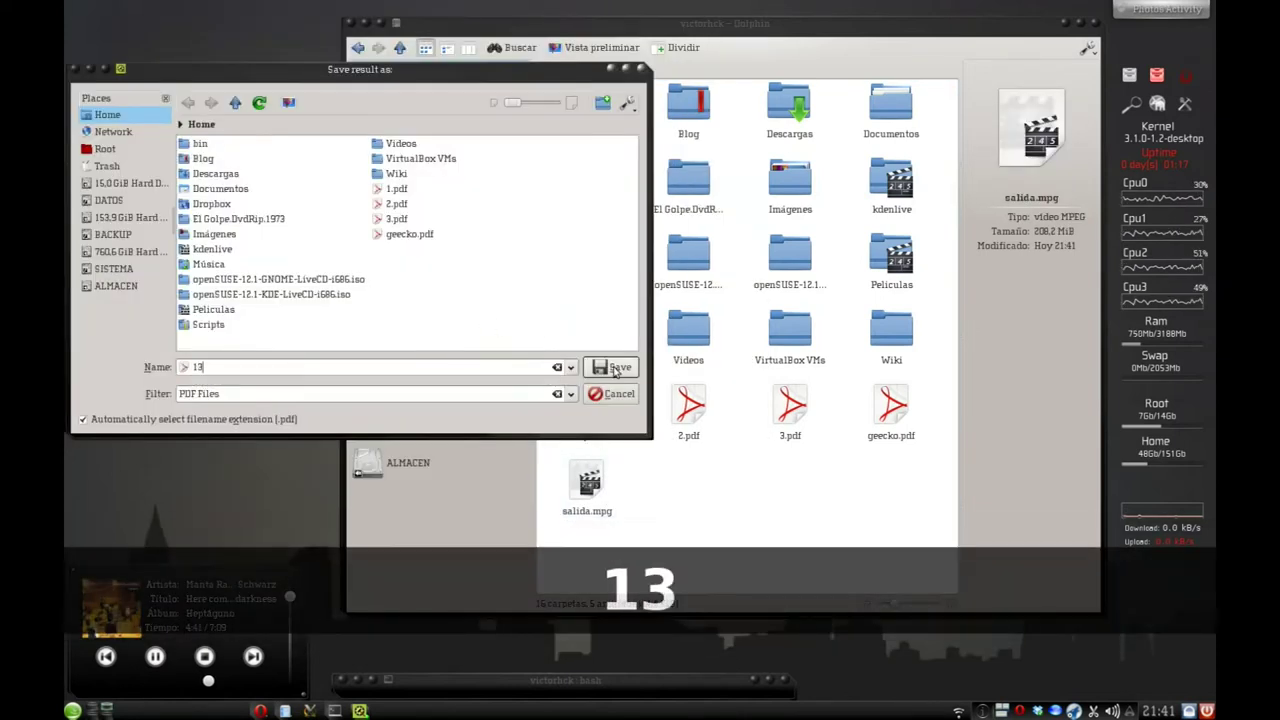
pyautogui.click(615, 368)
# Open the merged 13.pdf in Okular, look through its pages and close it.
pyautogui.click(298, 281)
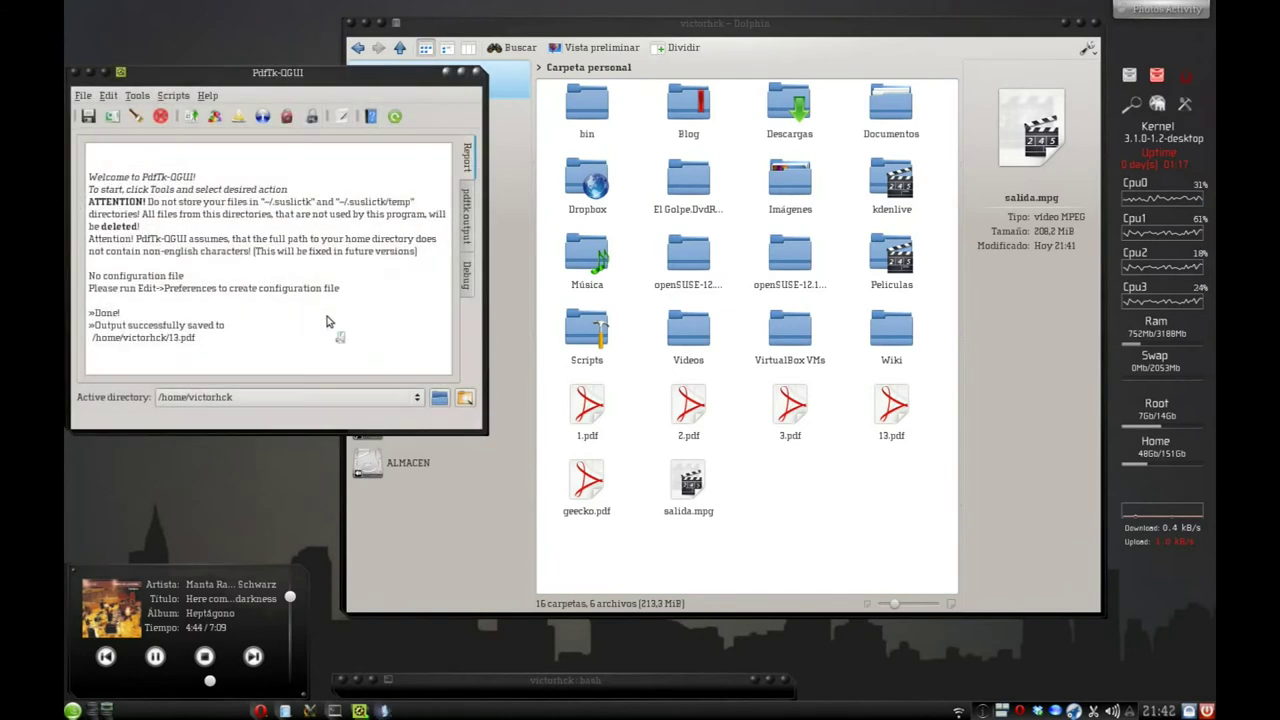
pyautogui.scroll(-10, 452, 320)
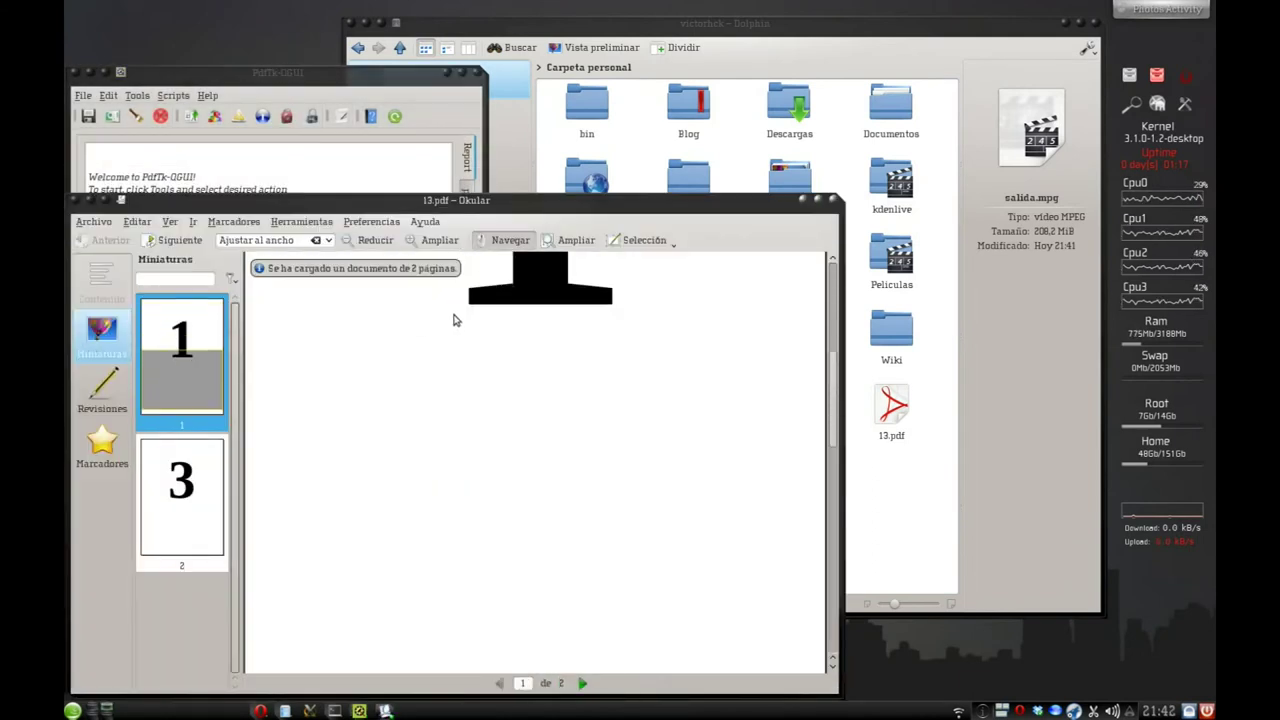
pyautogui.scroll(4, 452, 320)
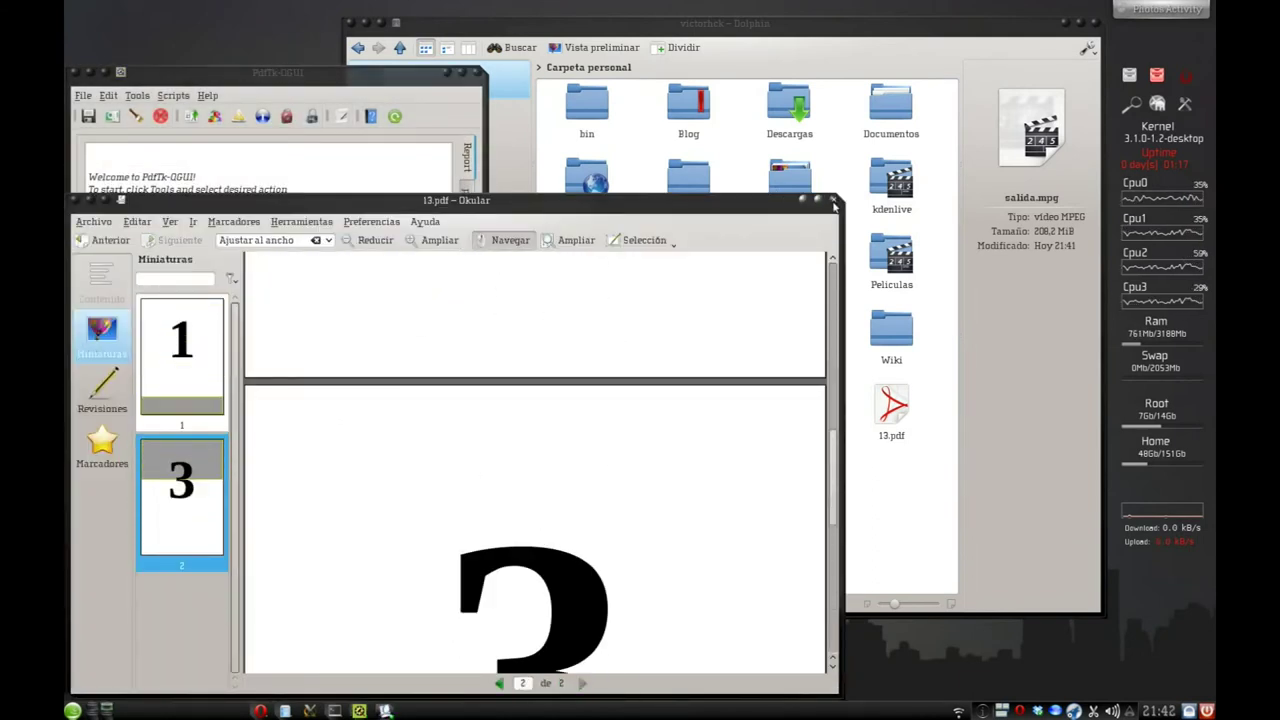
pyautogui.hotkey('ctrl', 'q')
# Open the source files 1.pdf and 3.pdf one after the other from Dolphin to check them, closing each.
pyautogui.click(605, 400)
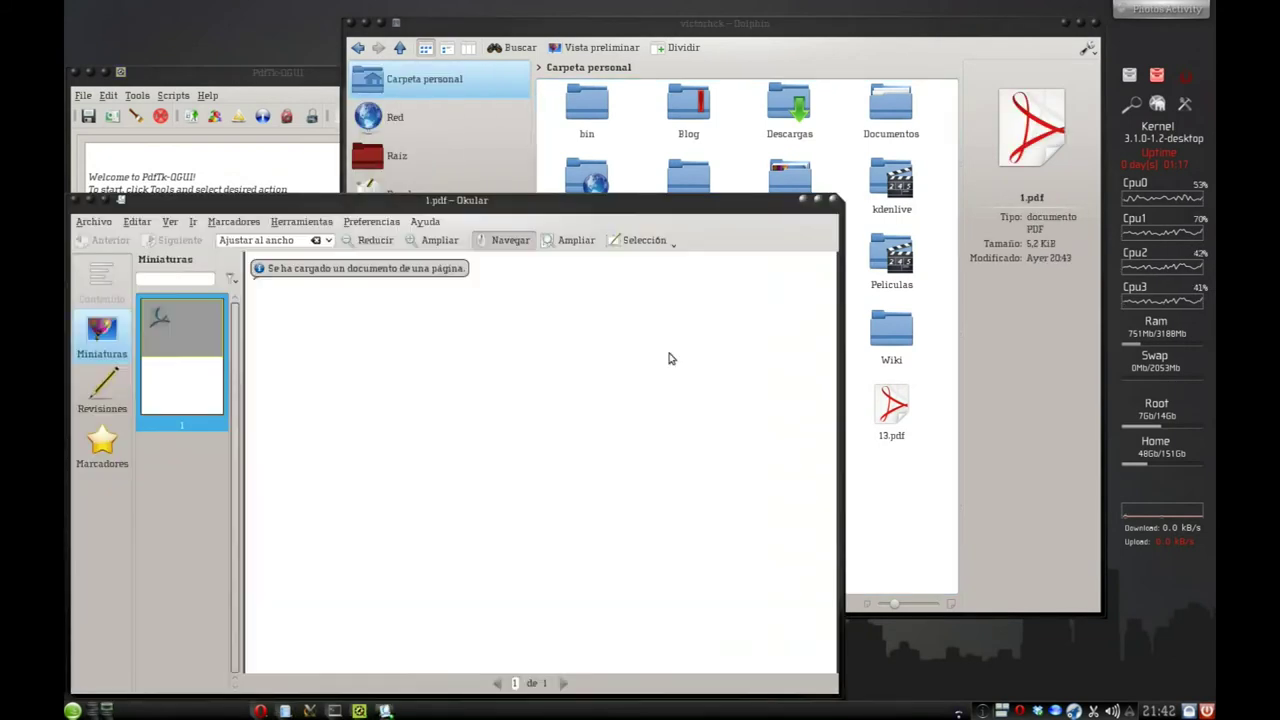
pyautogui.click(838, 203)
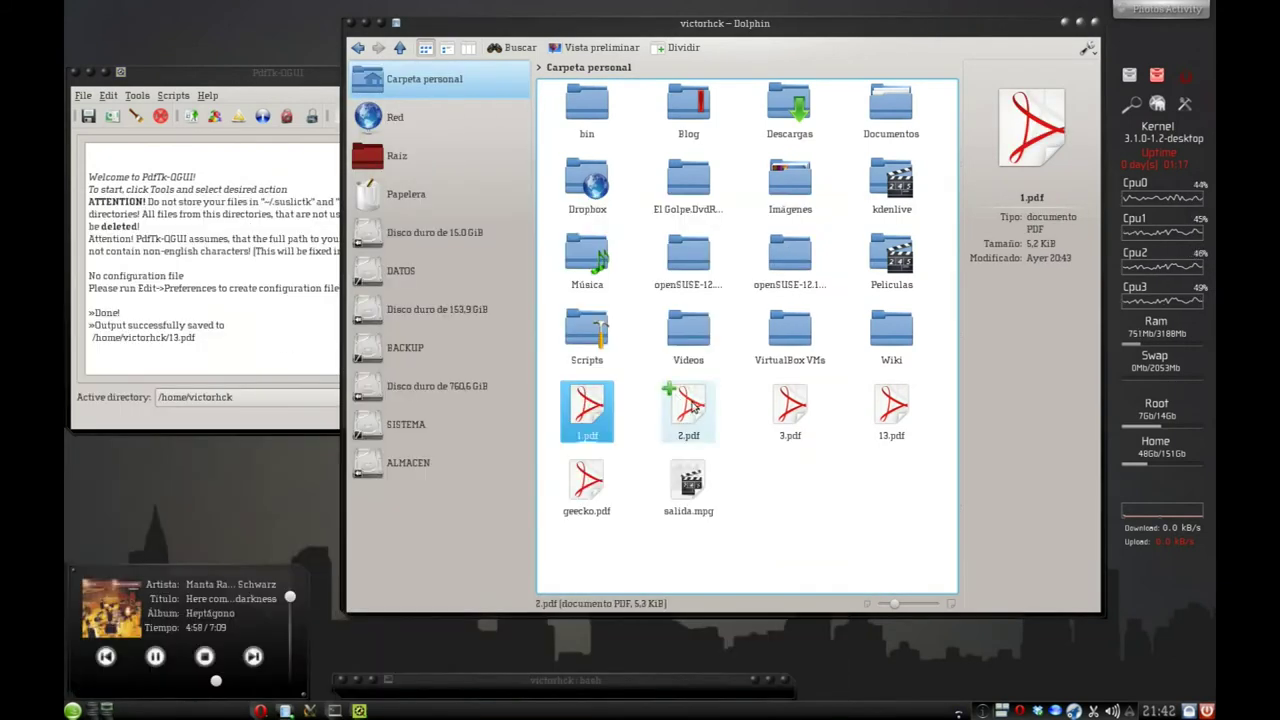
pyautogui.click(789, 412)
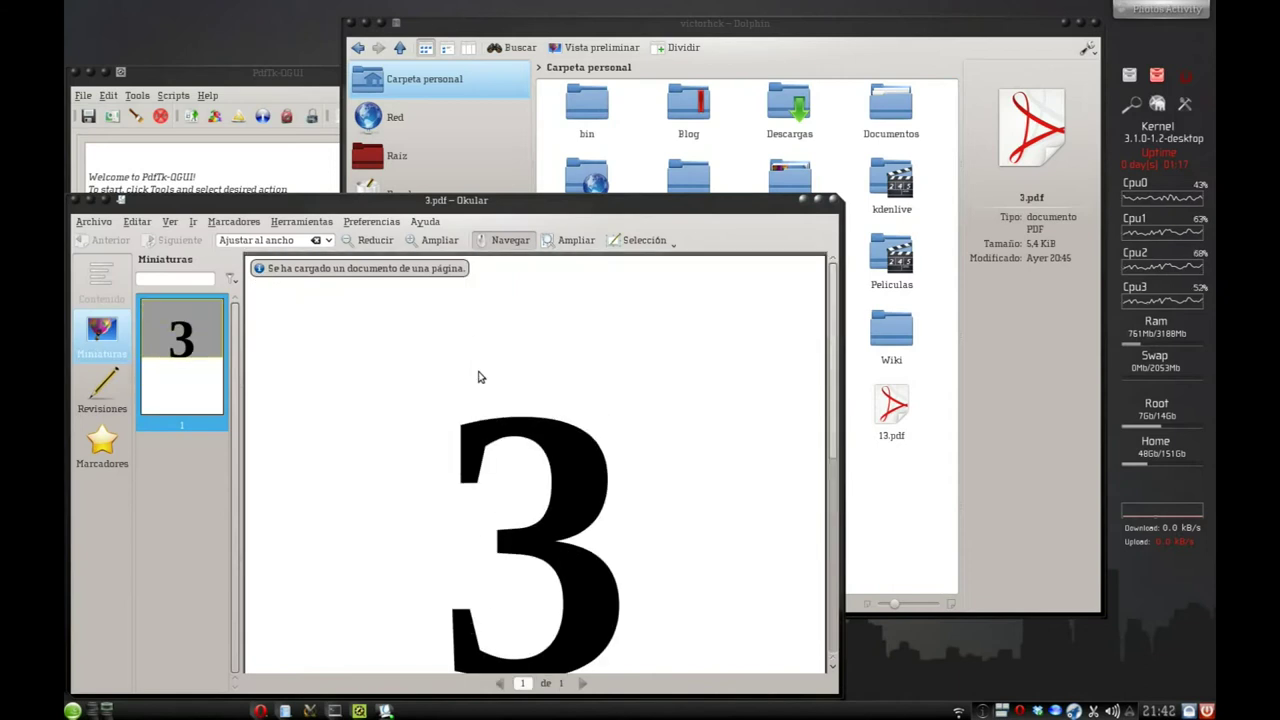
pyautogui.hotkey('ctrl', 'q')
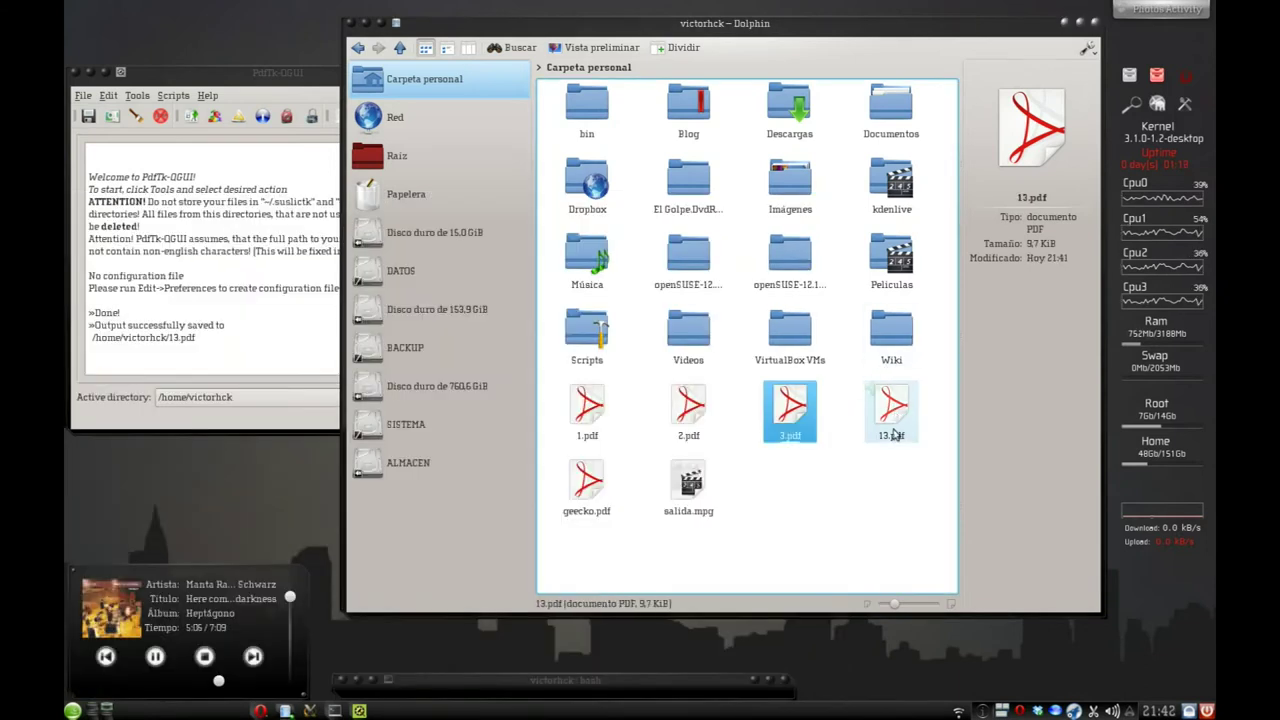
pyautogui.click(686, 692)
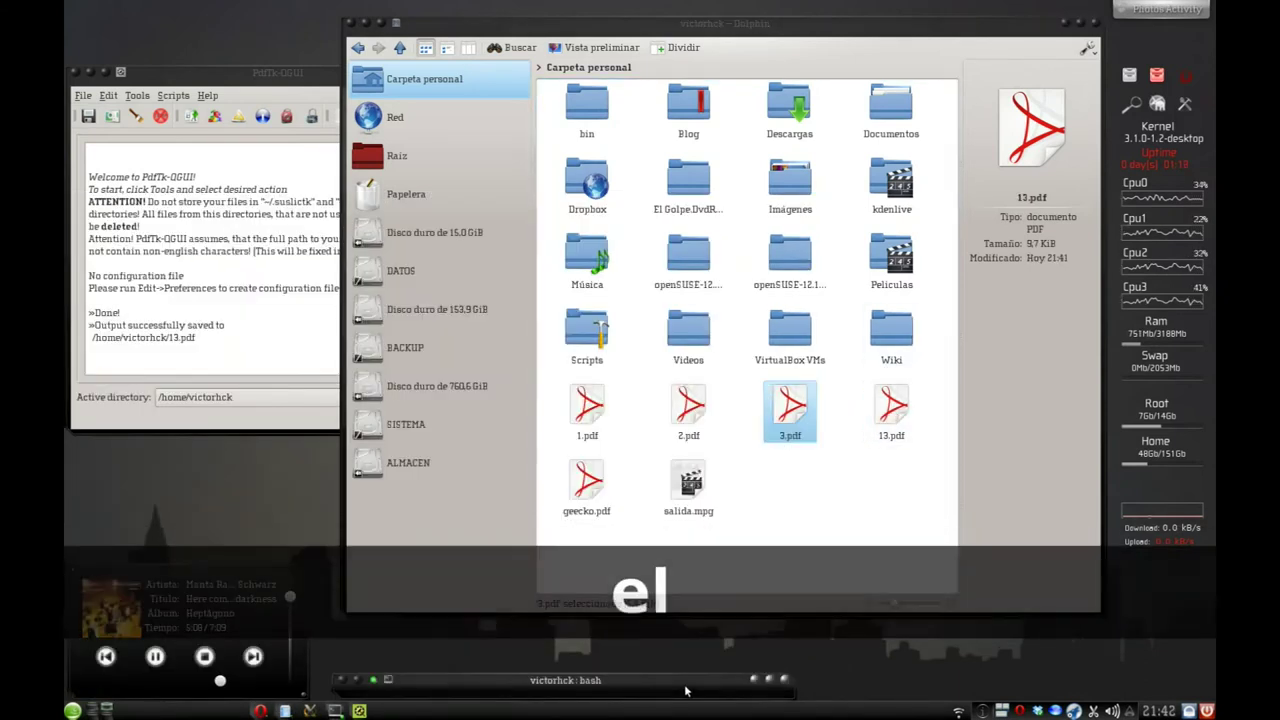
pyautogui.write('el documento 14')
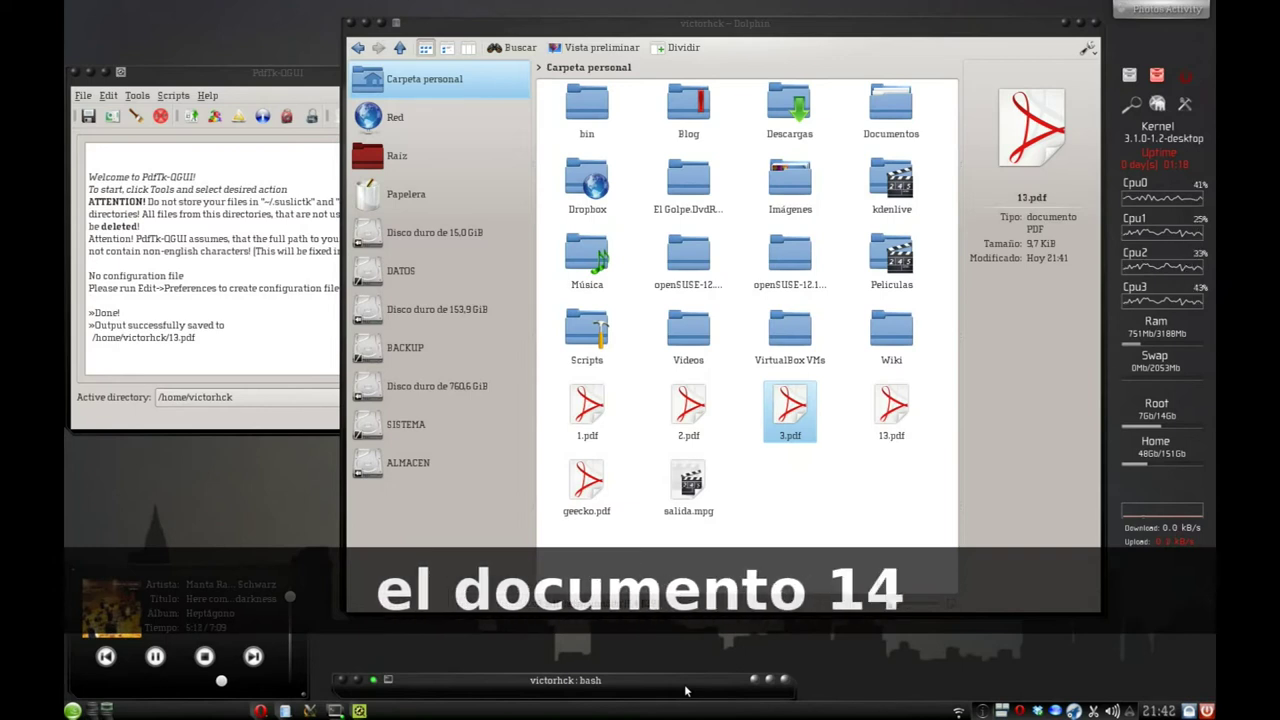
pyautogui.press('BackSpace')
pyautogui.write('3 es')
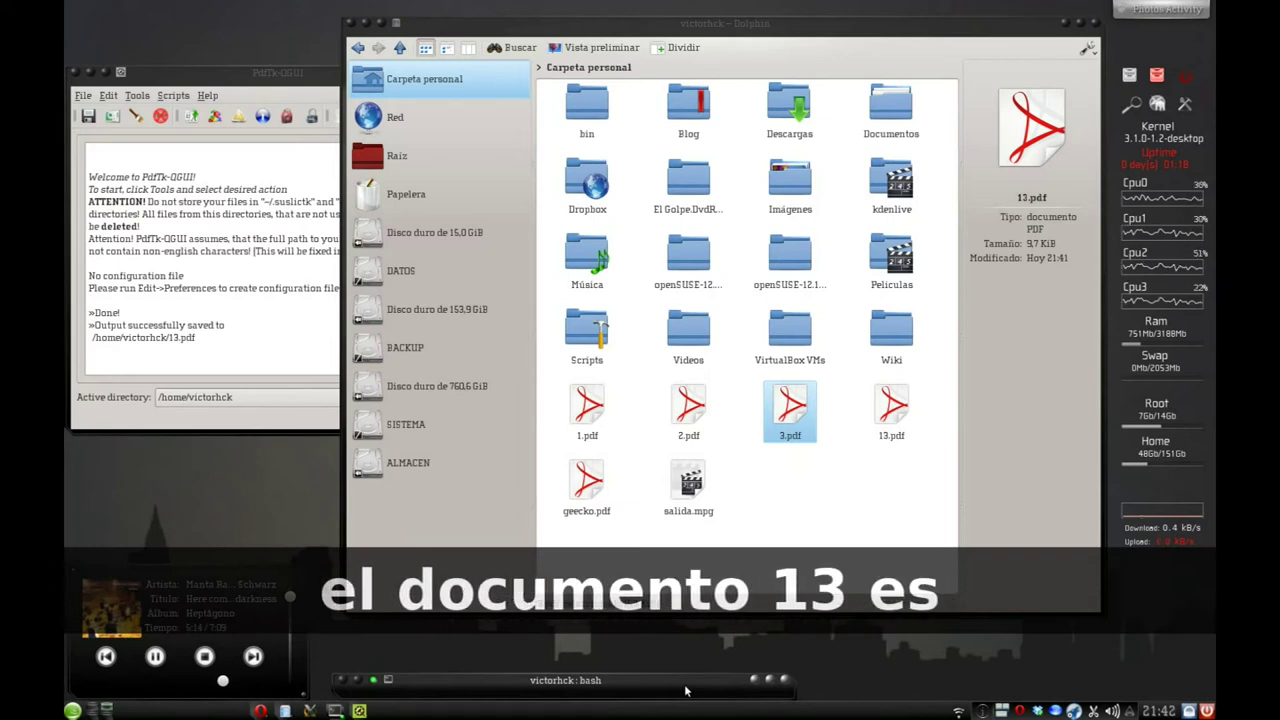
pyautogui.write(' el resultado del anterior')
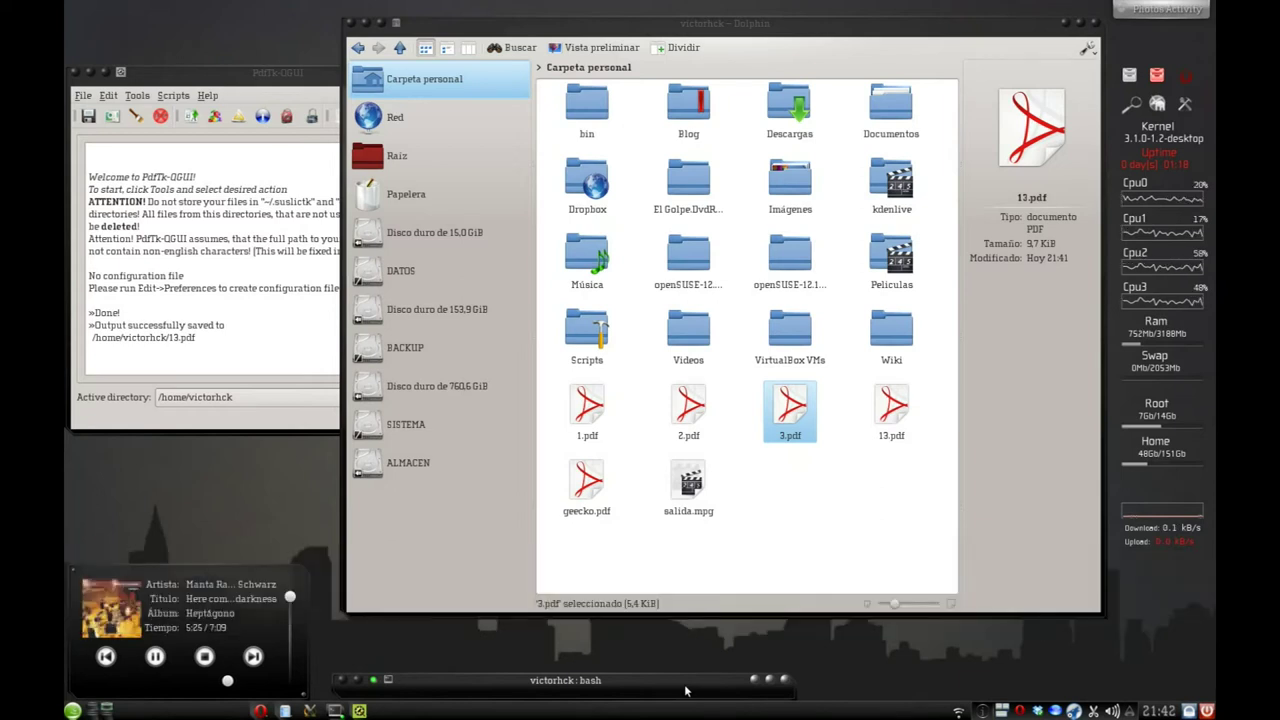
pyautogui.write('podemos añadirle un nuevo documento')
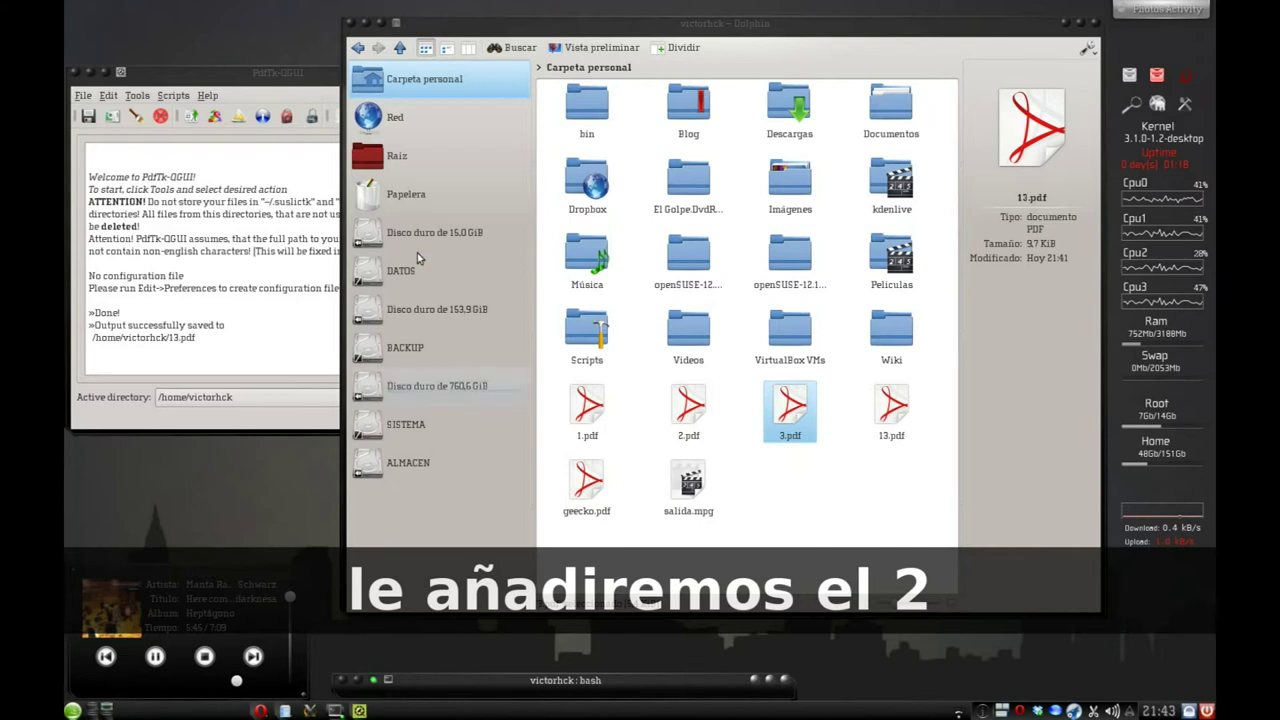
# Start a new document catenation in PdfTk-QGUI and add 13.pdf to its file list.
pyautogui.click(137, 95)
pyautogui.click(137, 95)
pyautogui.moveTo(160, 117)
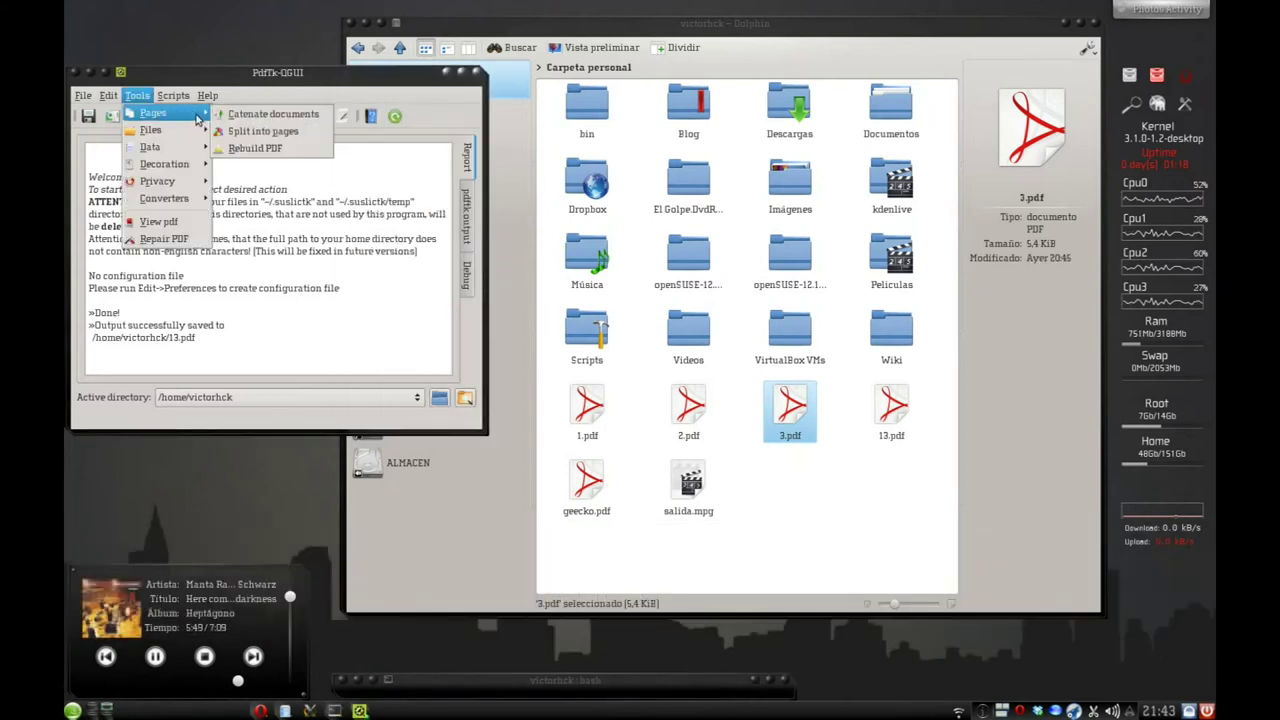
pyautogui.click(276, 115)
pyautogui.click(298, 156)
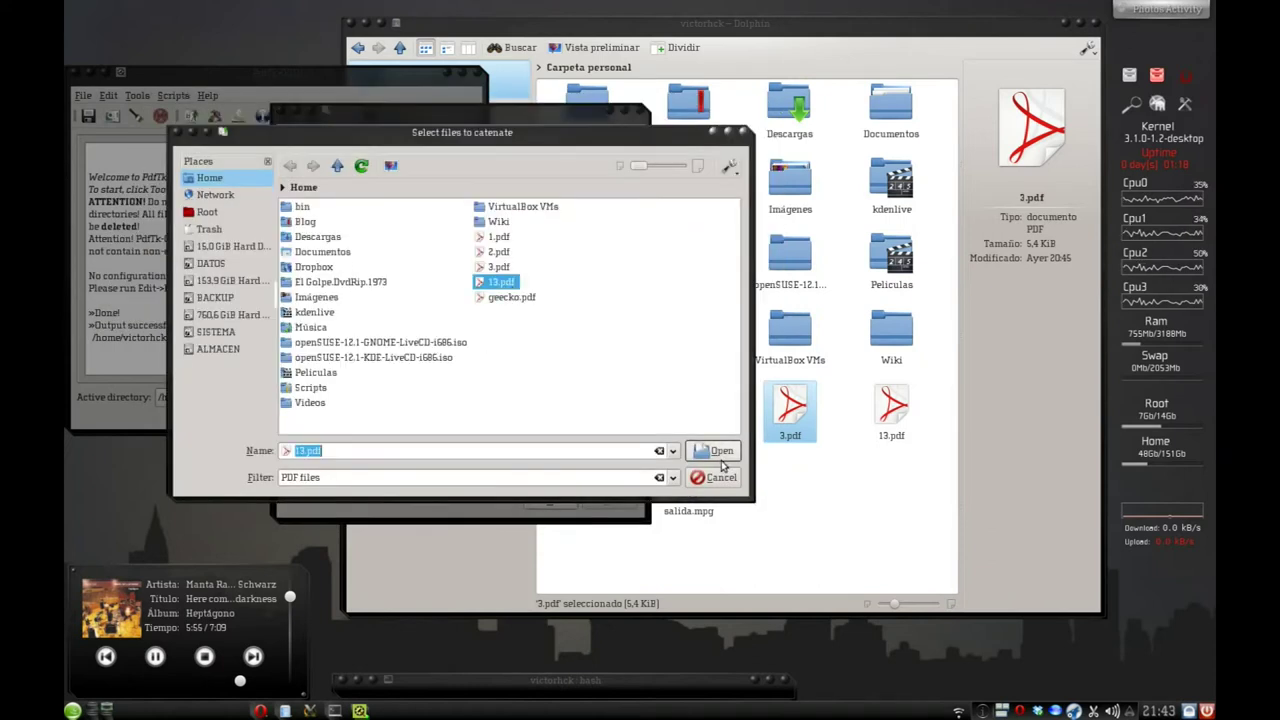
pyautogui.click(721, 457)
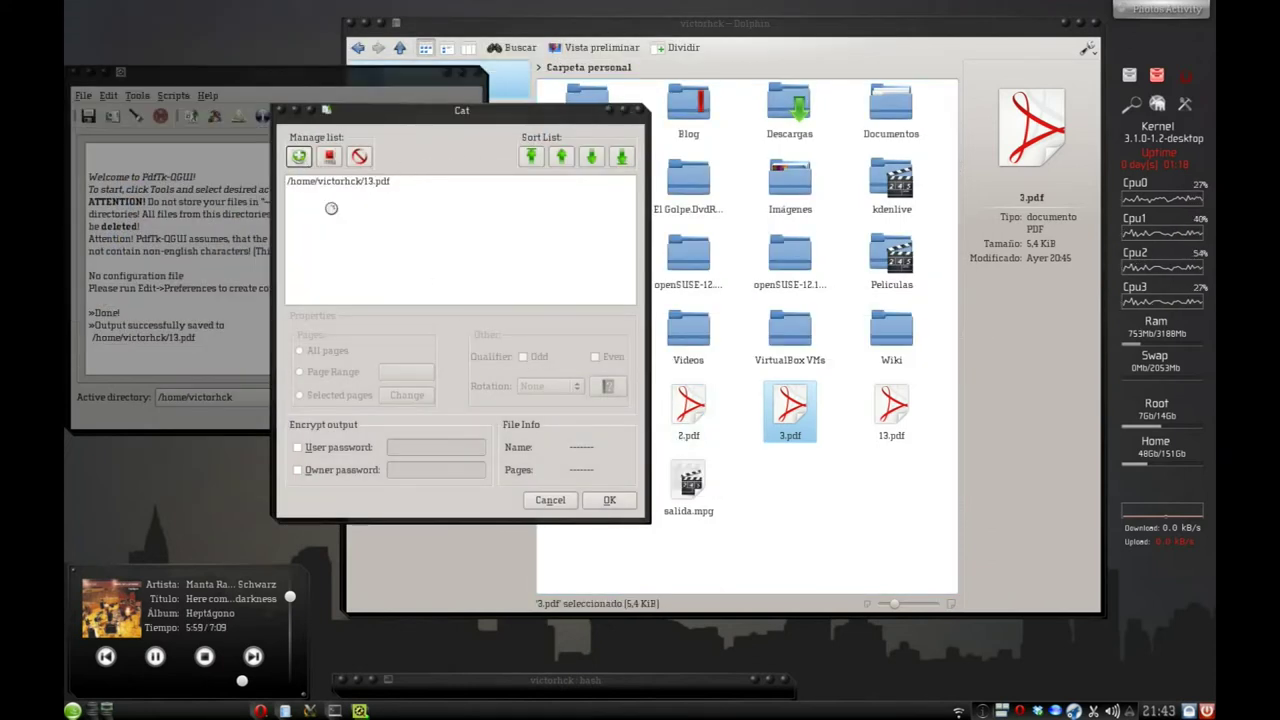
# Add 2.pdf to the catenation list after 13.pdf, run the merge and save the result as 132 in the home folder.
pyautogui.click(706, 455)
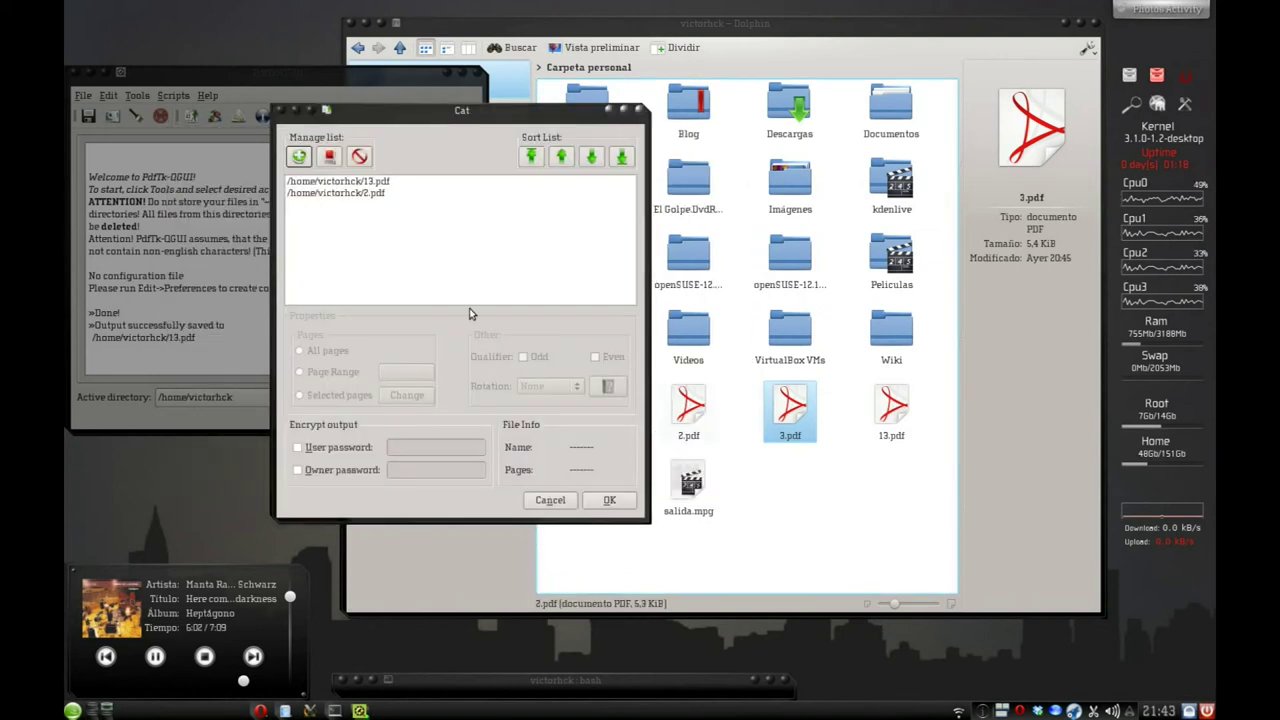
pyautogui.click(608, 505)
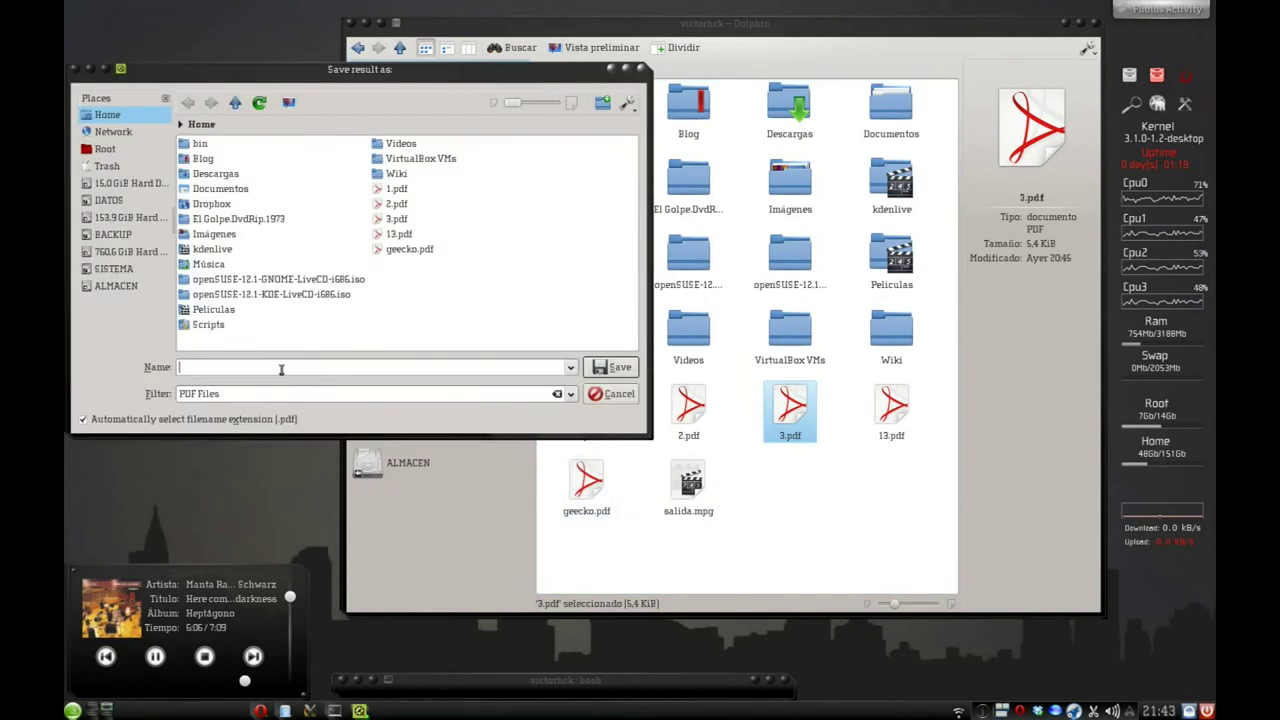
pyautogui.write('132')
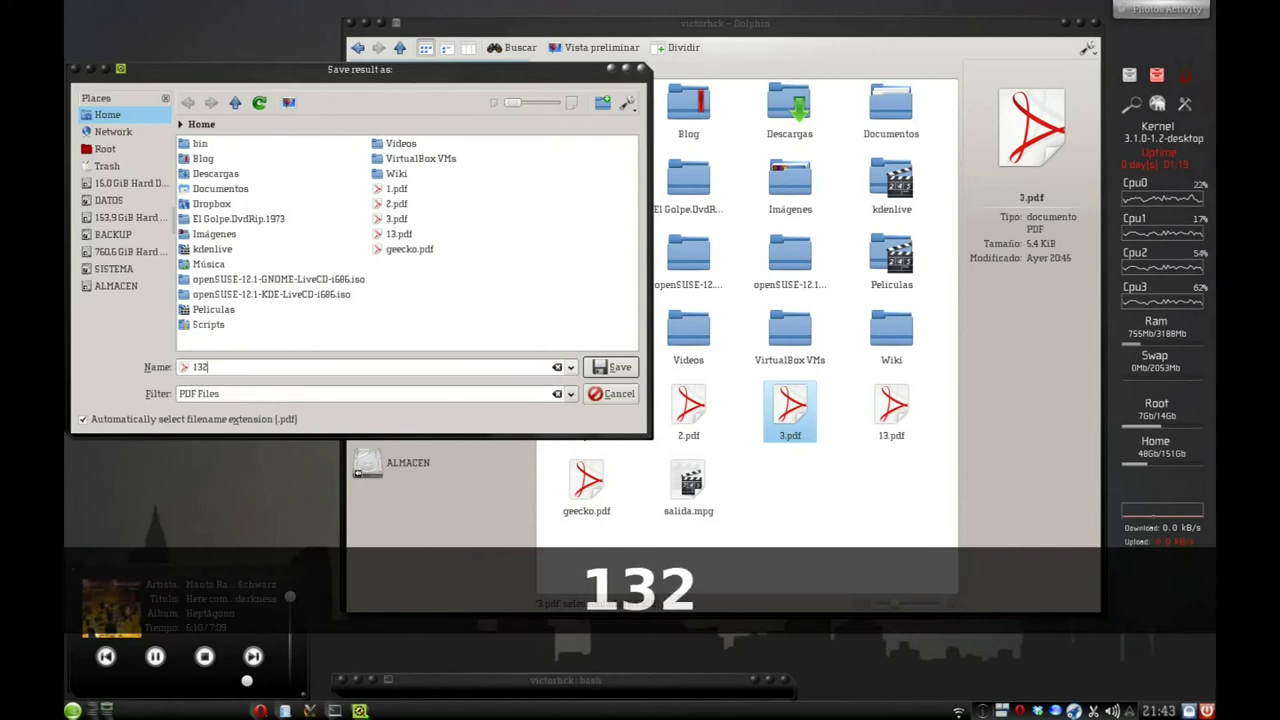
pyautogui.click(640, 373)
# View the merged 132.pdf in Okular, look through its pages and close it.
pyautogui.click(301, 278)
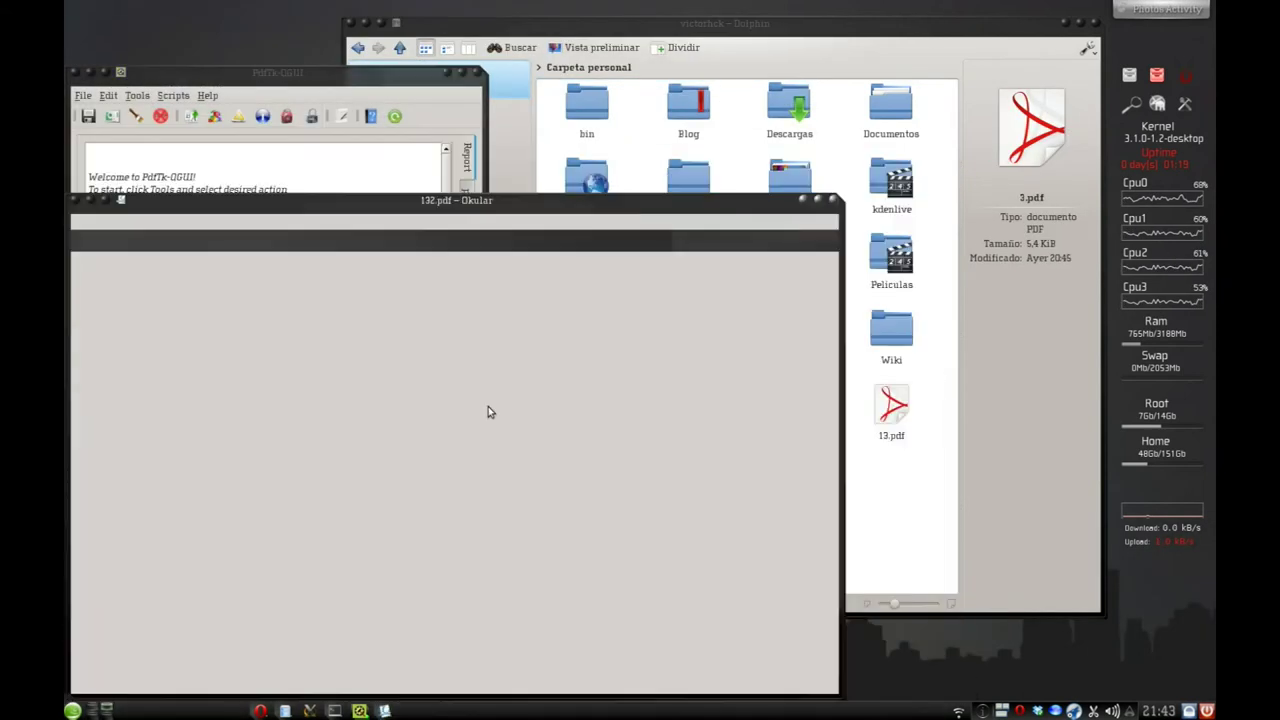
pyautogui.scroll(-15, 267, 386)
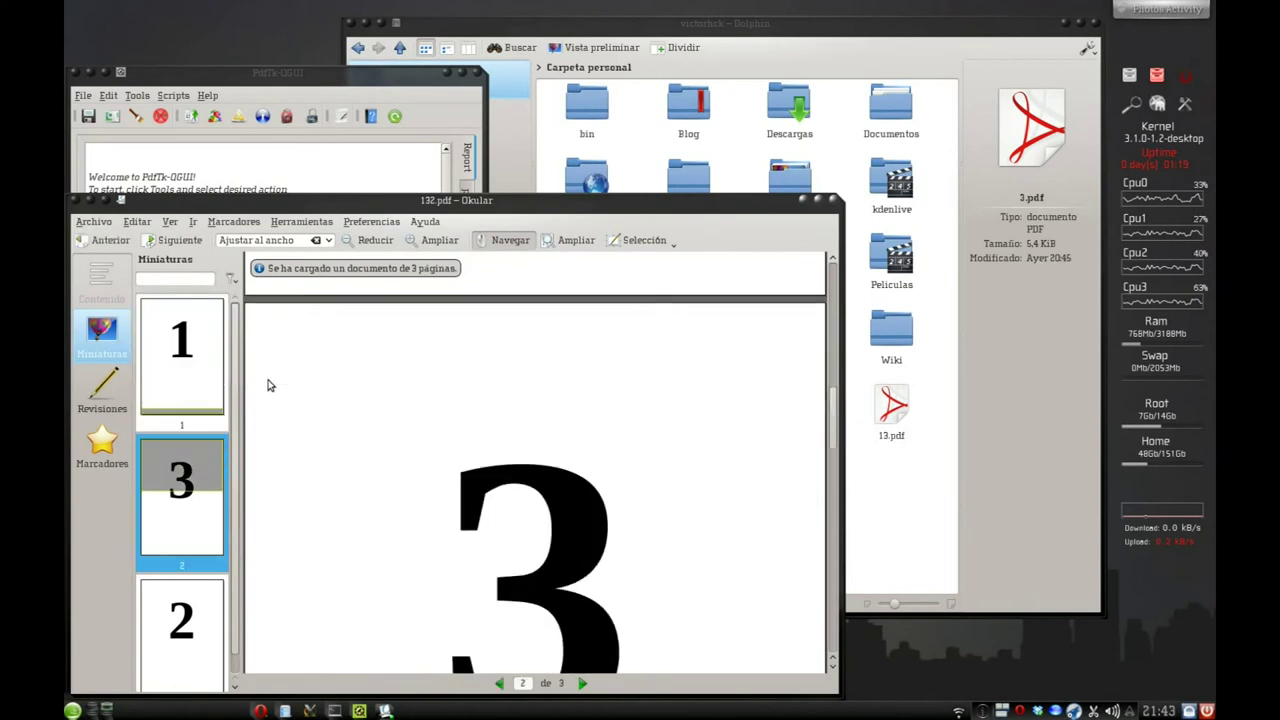
pyautogui.scroll(-3, 267, 386)
pyautogui.scroll(5, 267, 386)
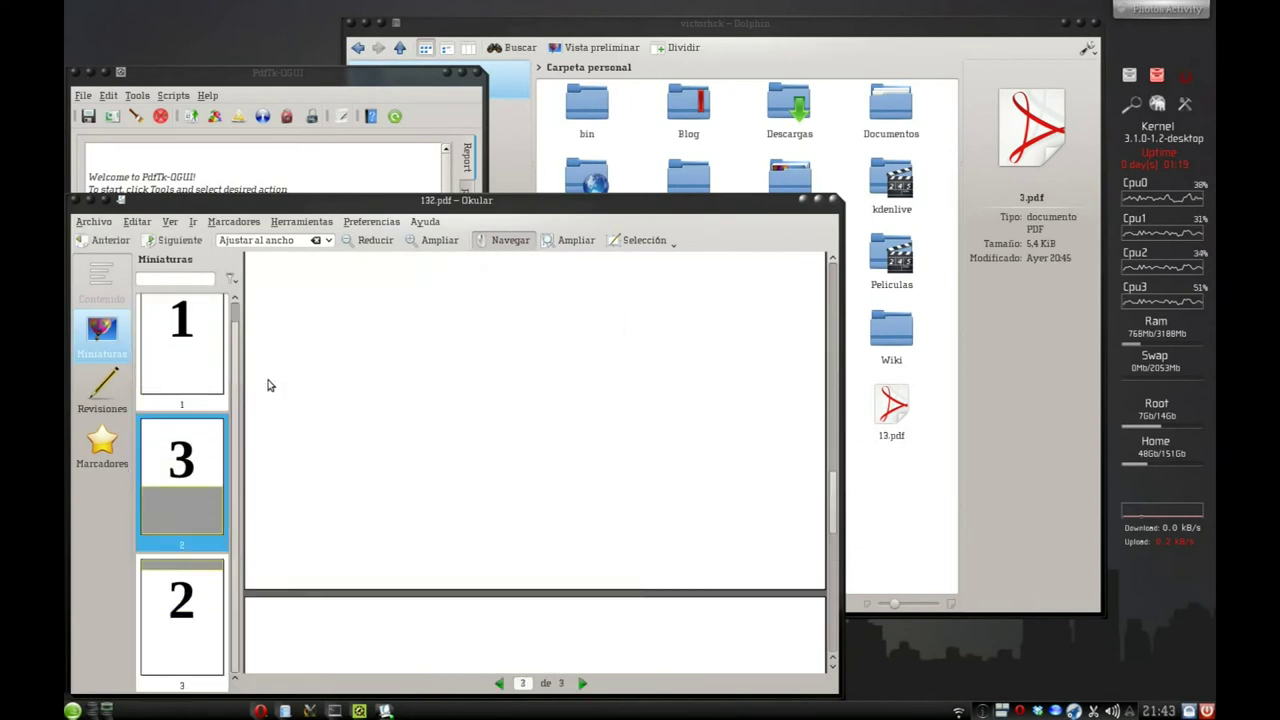
pyautogui.click(836, 201)
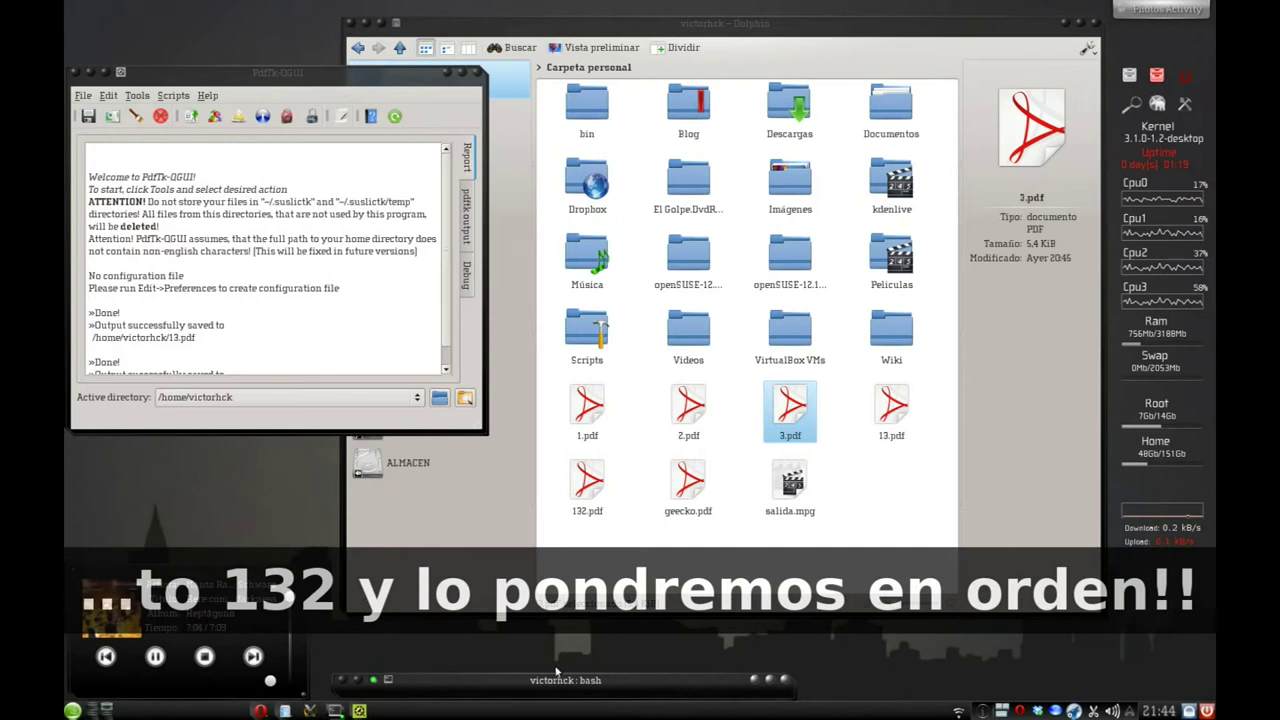
# Start the Rebuild tool in PdfTk-QGUI and load 132.pdf from the home folder as the file to rebuild.
pyautogui.click(137, 97)
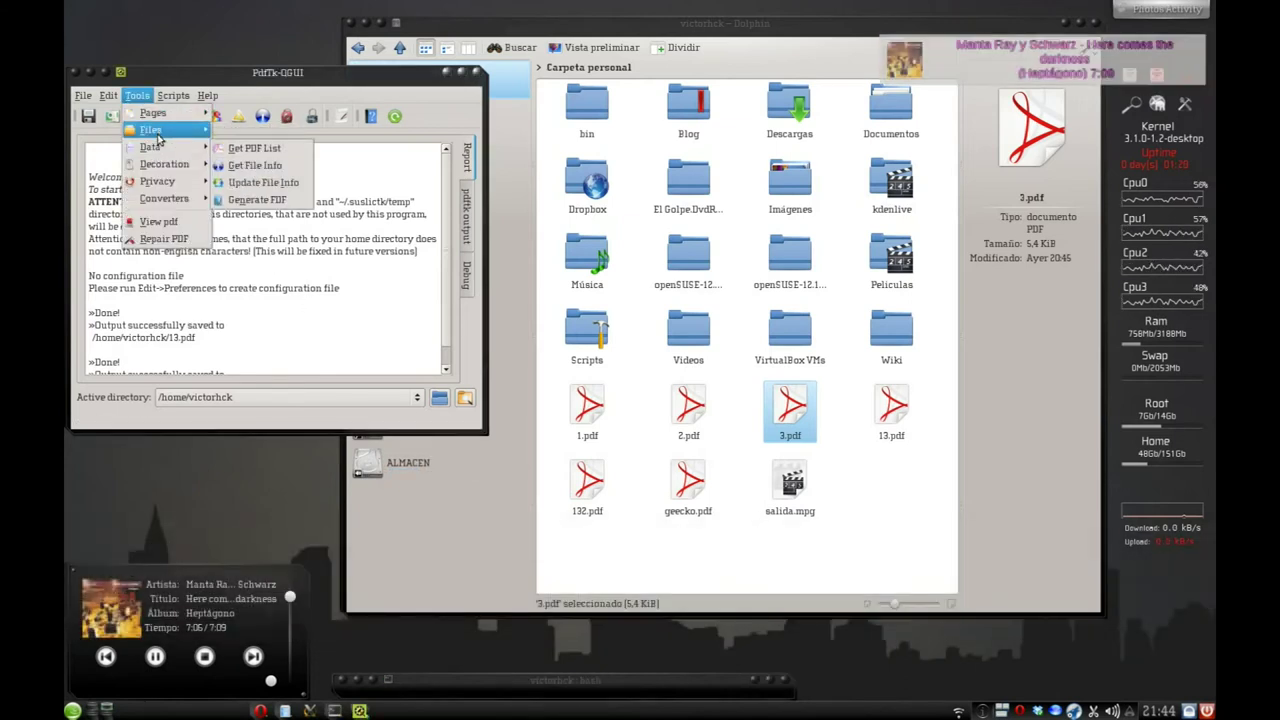
pyautogui.moveTo(168, 117)
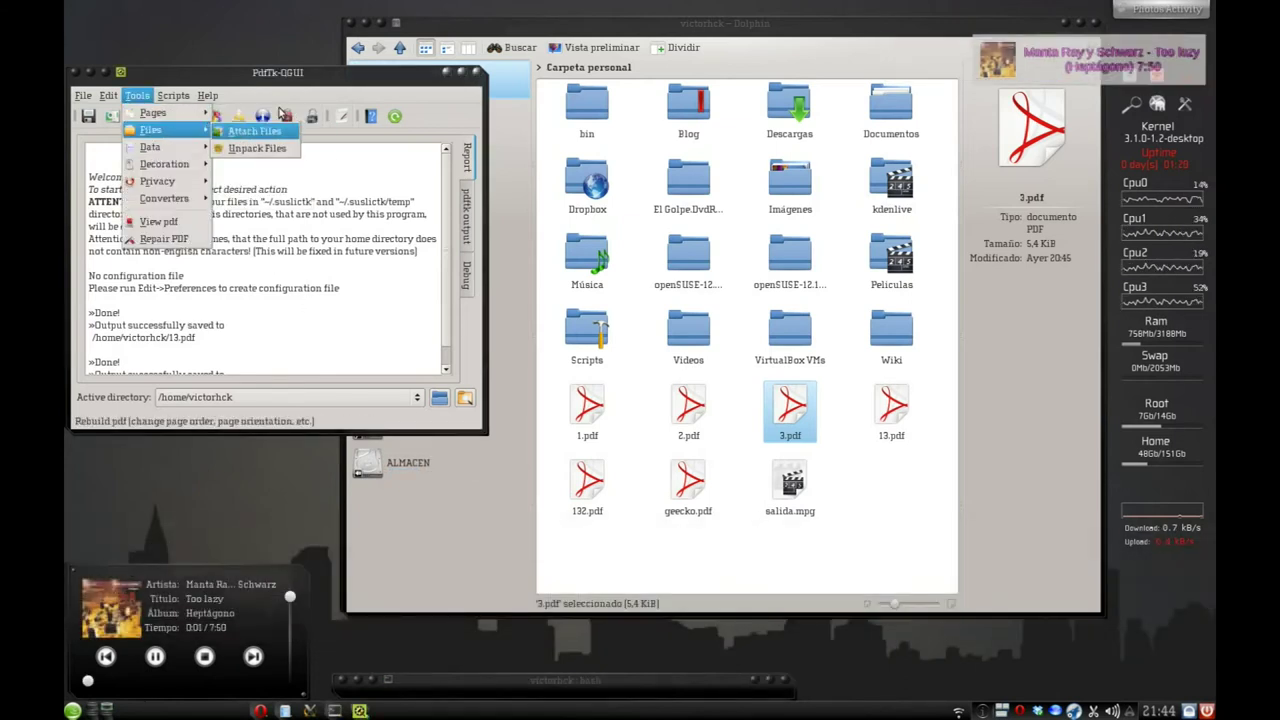
pyautogui.click(258, 131)
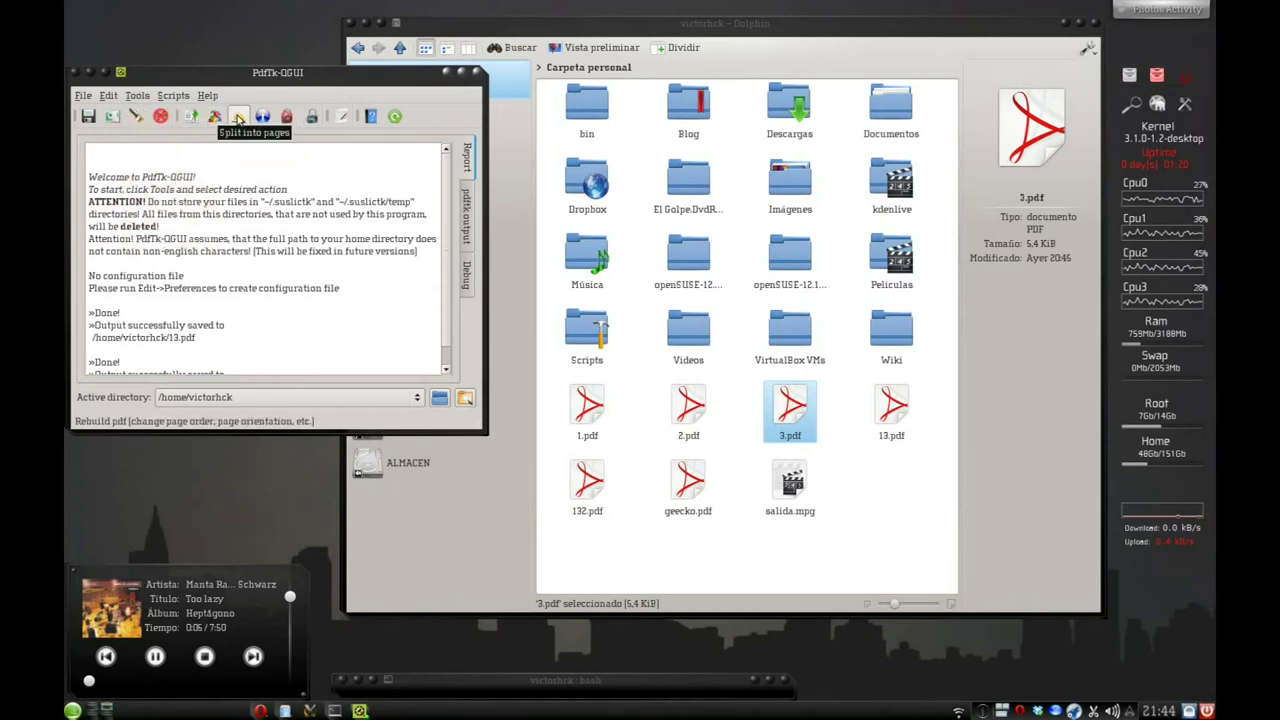
pyautogui.click(239, 118)
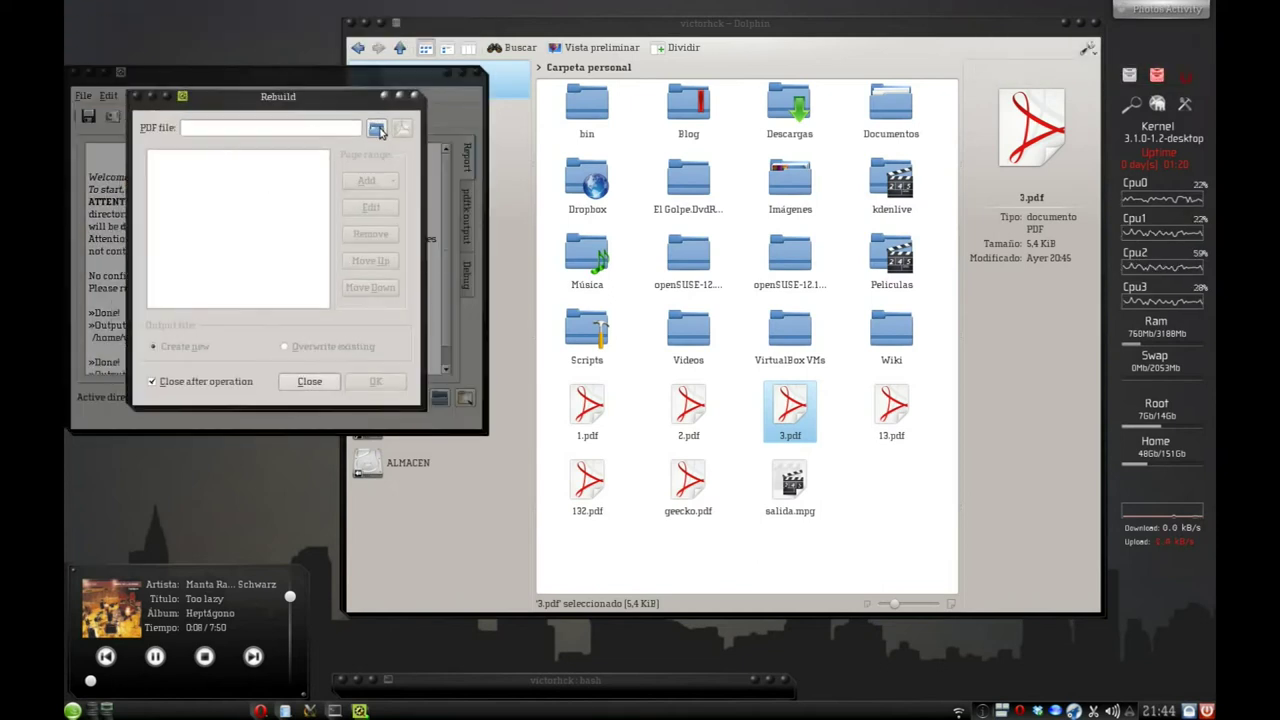
pyautogui.click(376, 129)
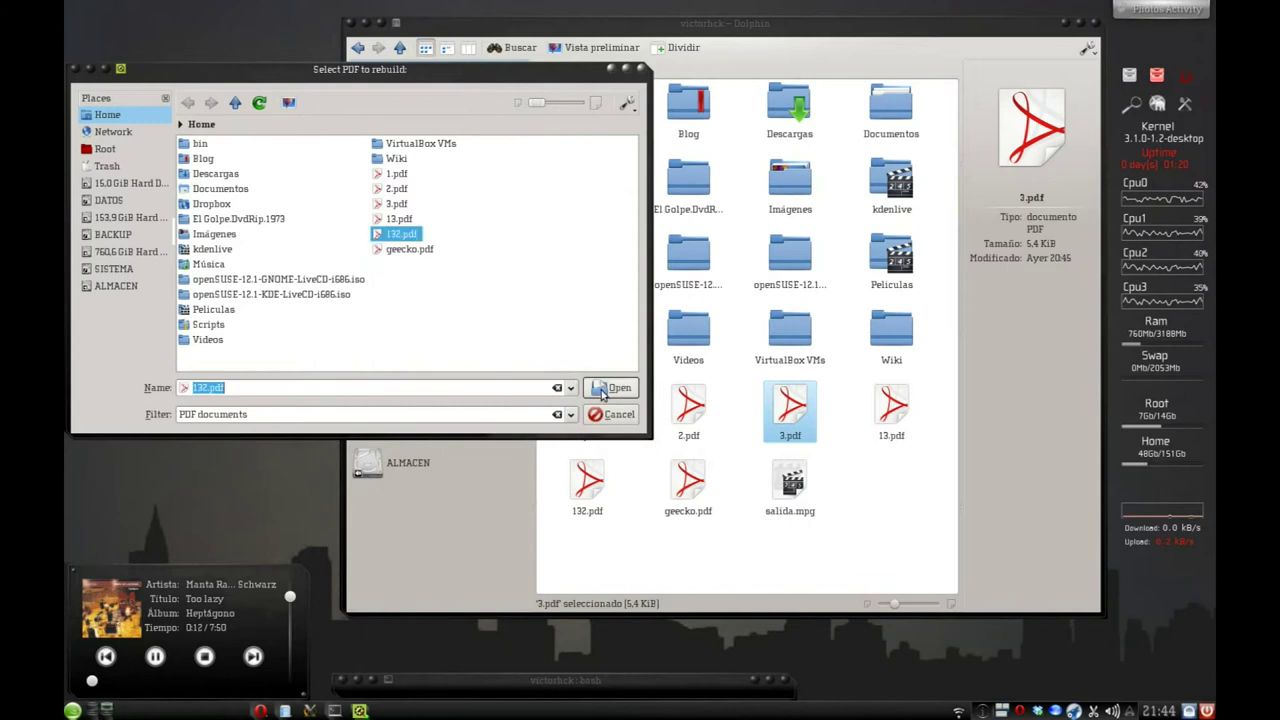
pyautogui.click(610, 388)
# Add pages 1, 2 and 3 as separate entries to the page range list.
pyautogui.click(388, 181)
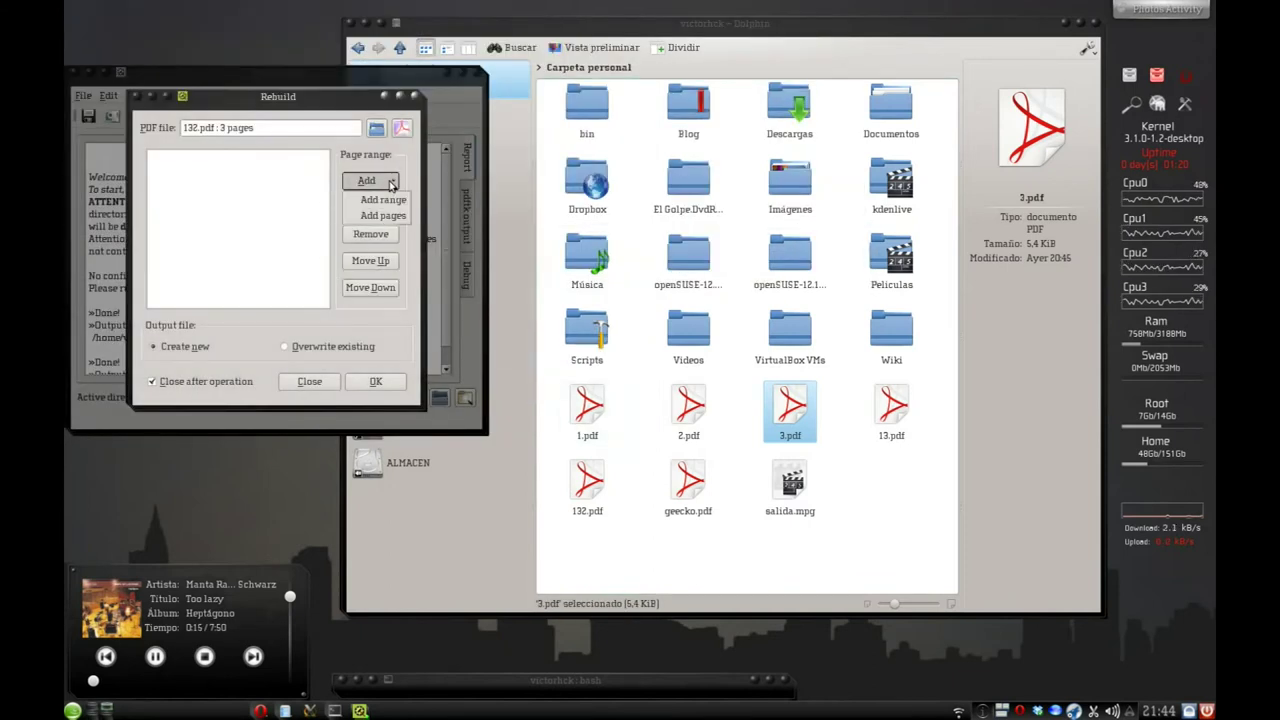
pyautogui.click(391, 196)
pyautogui.click(388, 181)
pyautogui.click(380, 208)
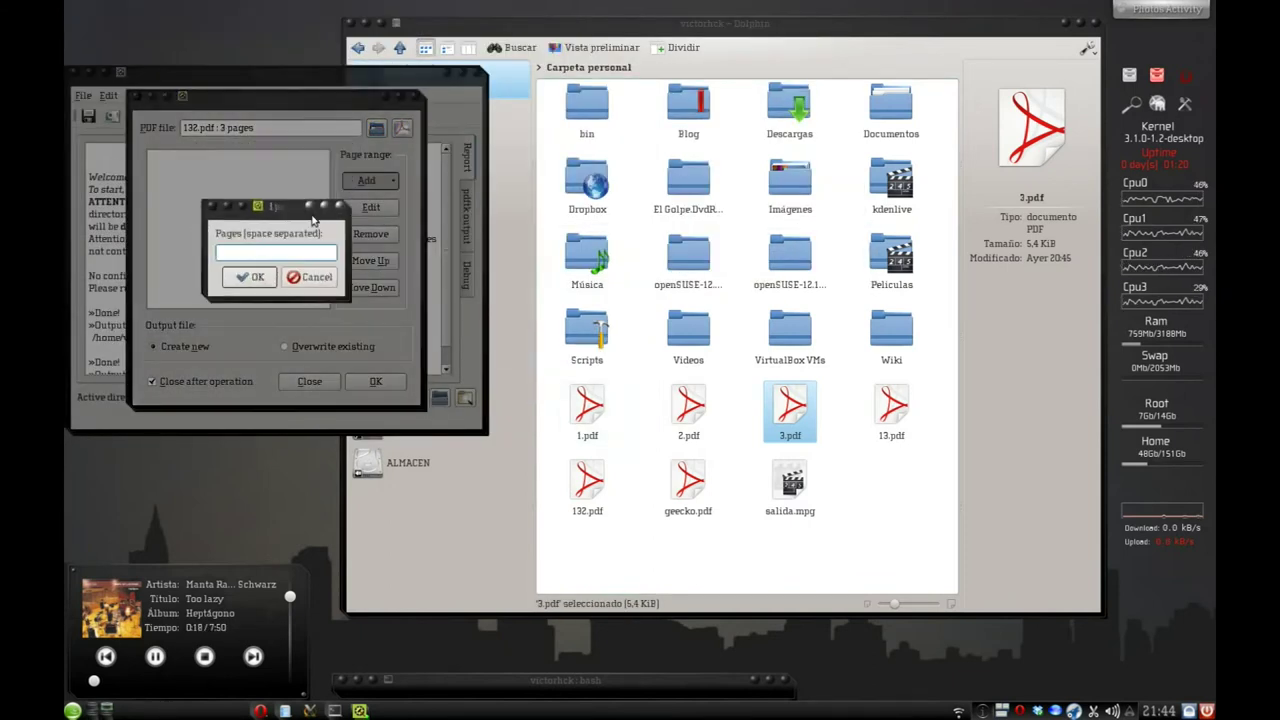
pyautogui.write('1 2 3')
pyautogui.click(257, 278)
pyautogui.click(262, 283)
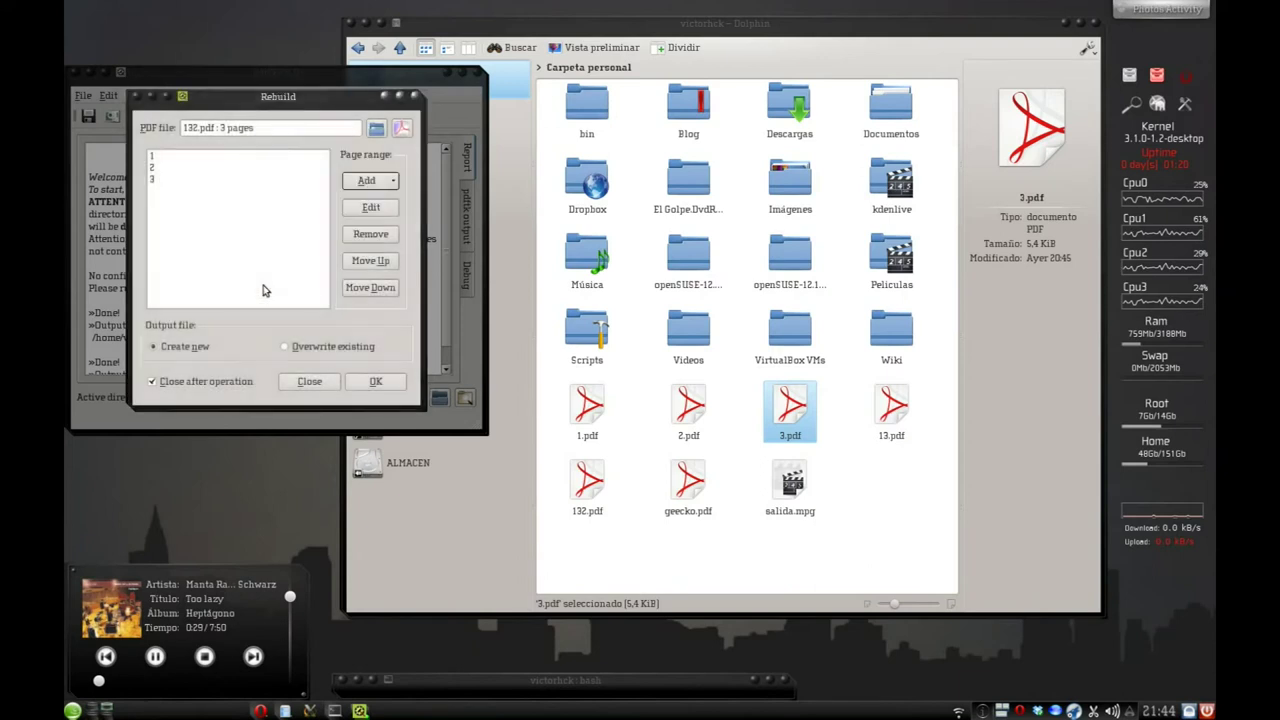
# Move page 3 above page 2 and save the rebuilt PDF as a new file, 123, in the home folder.
pyautogui.click(157, 182)
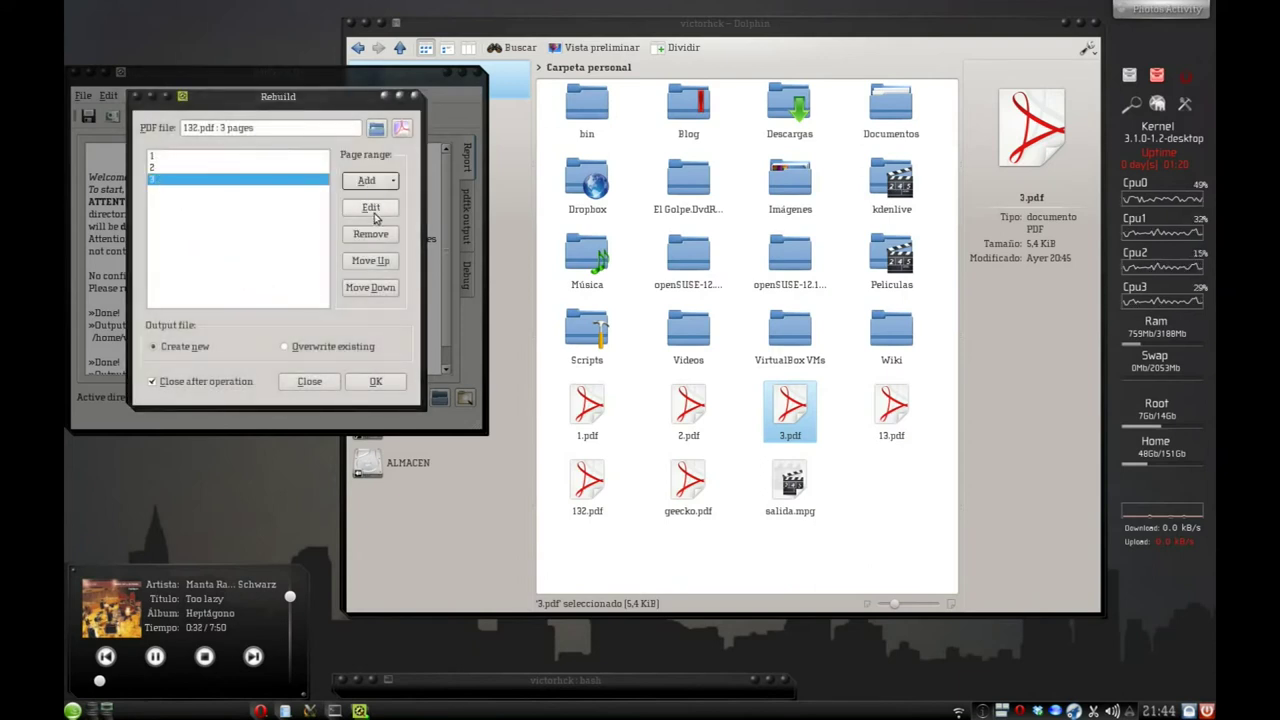
pyautogui.click(367, 262)
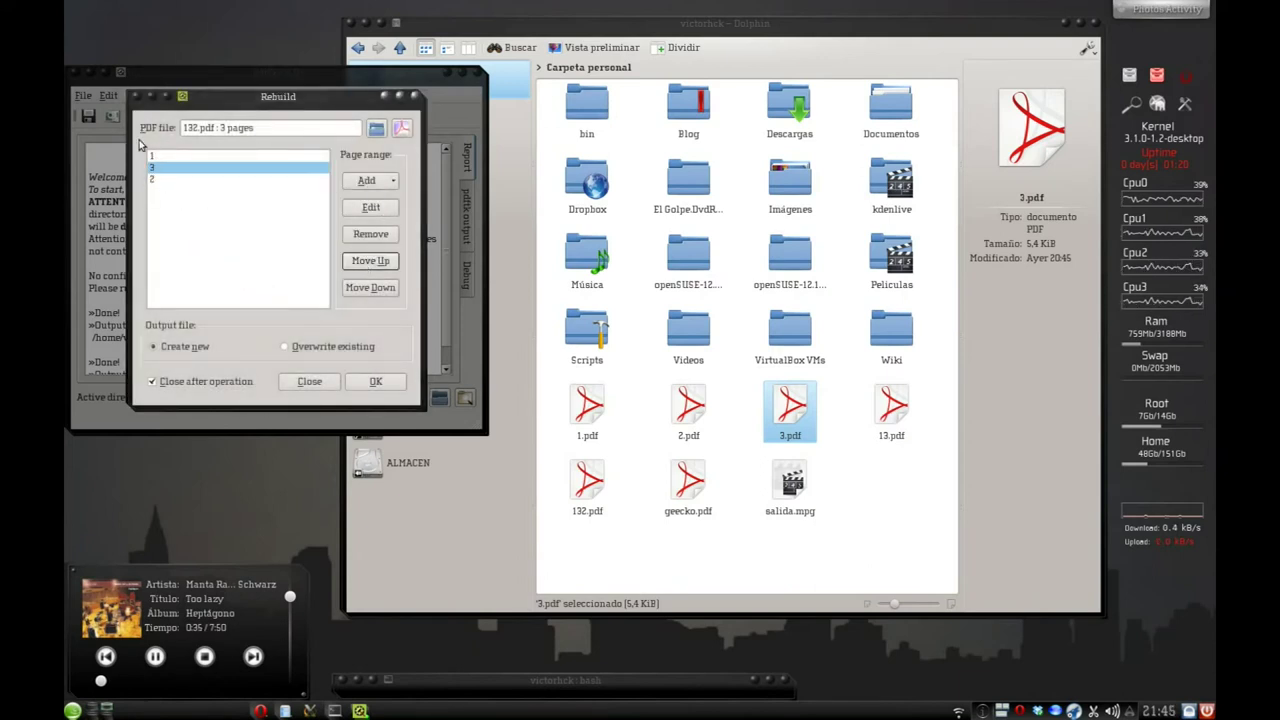
pyautogui.click(364, 389)
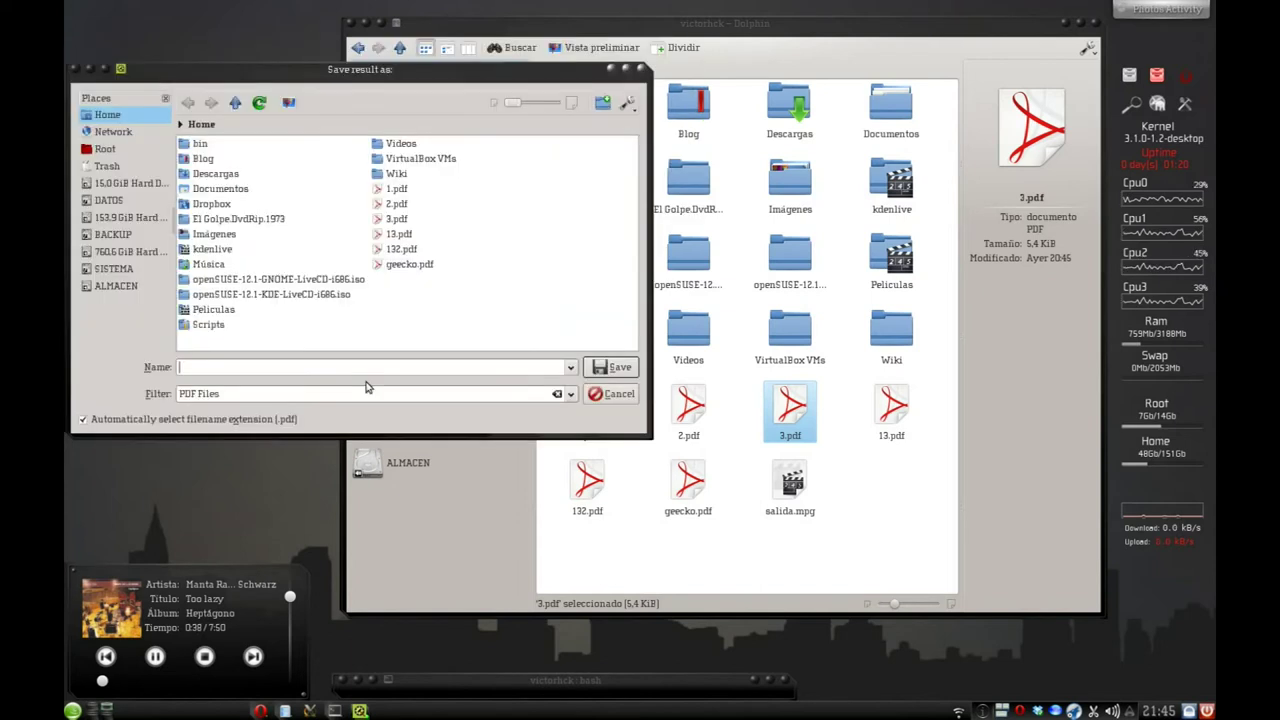
pyautogui.write('123')
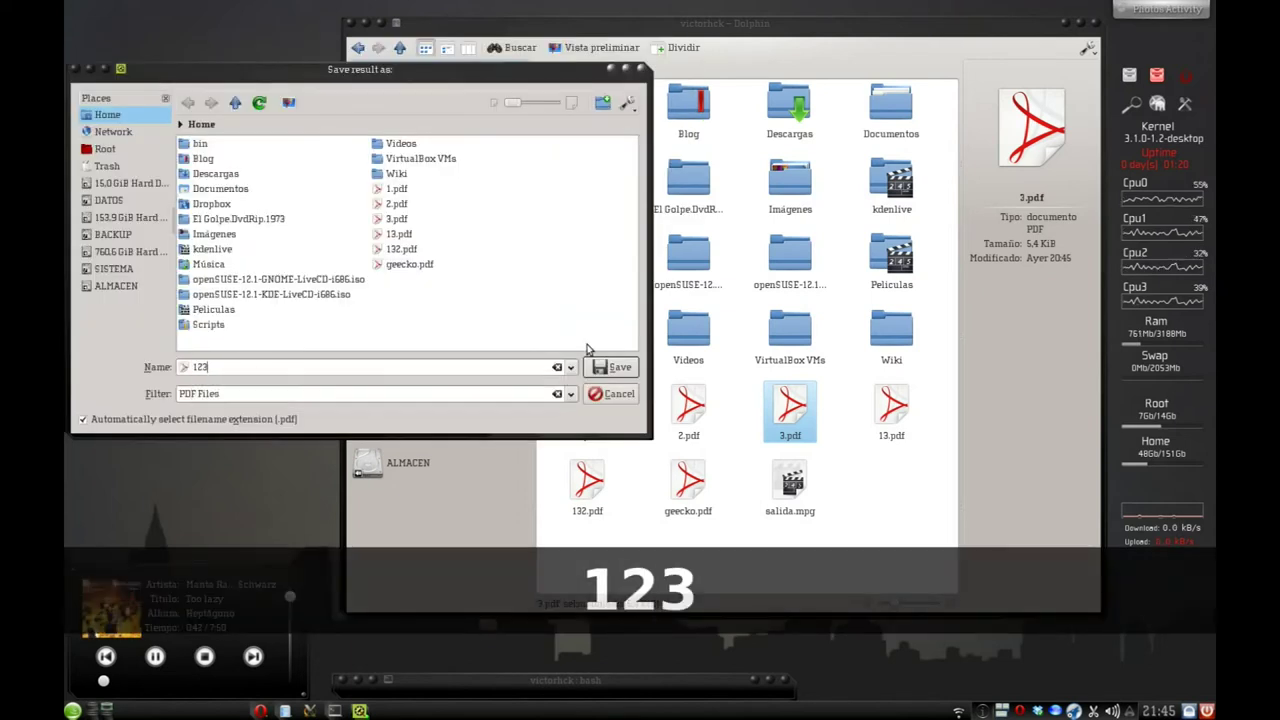
pyautogui.click(612, 367)
pyautogui.click(366, 274)
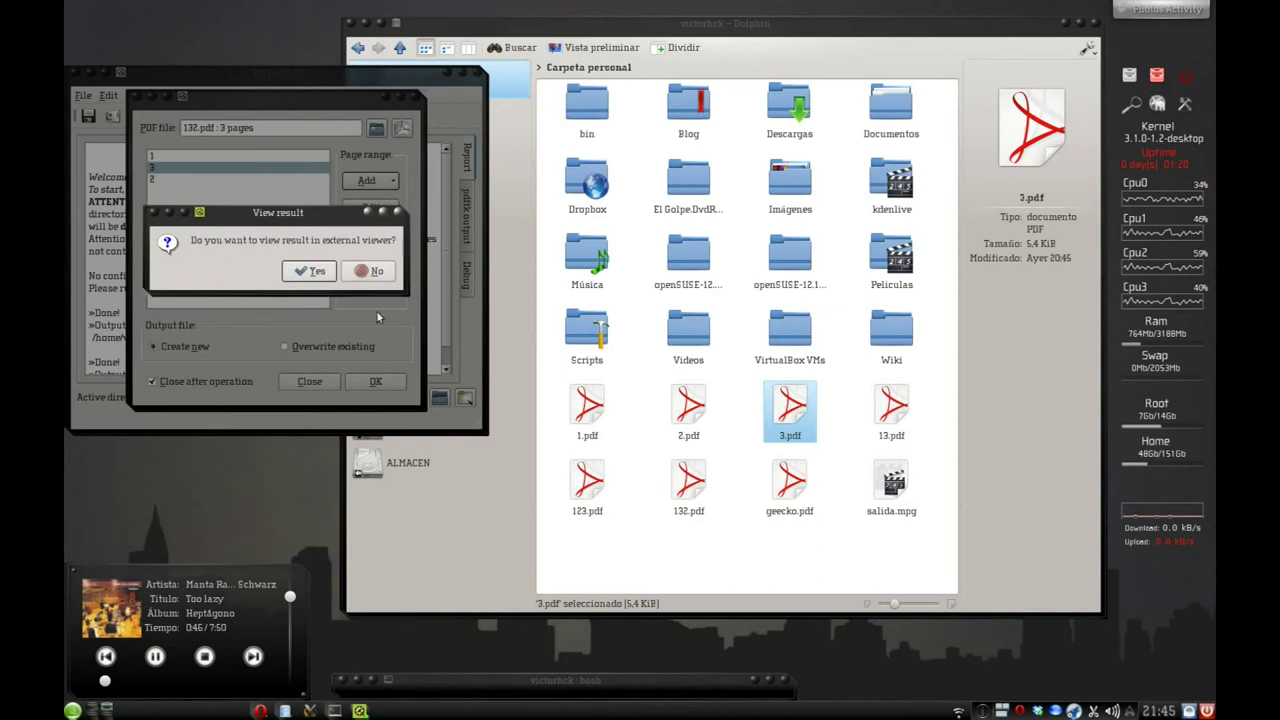
pyautogui.click(305, 271)
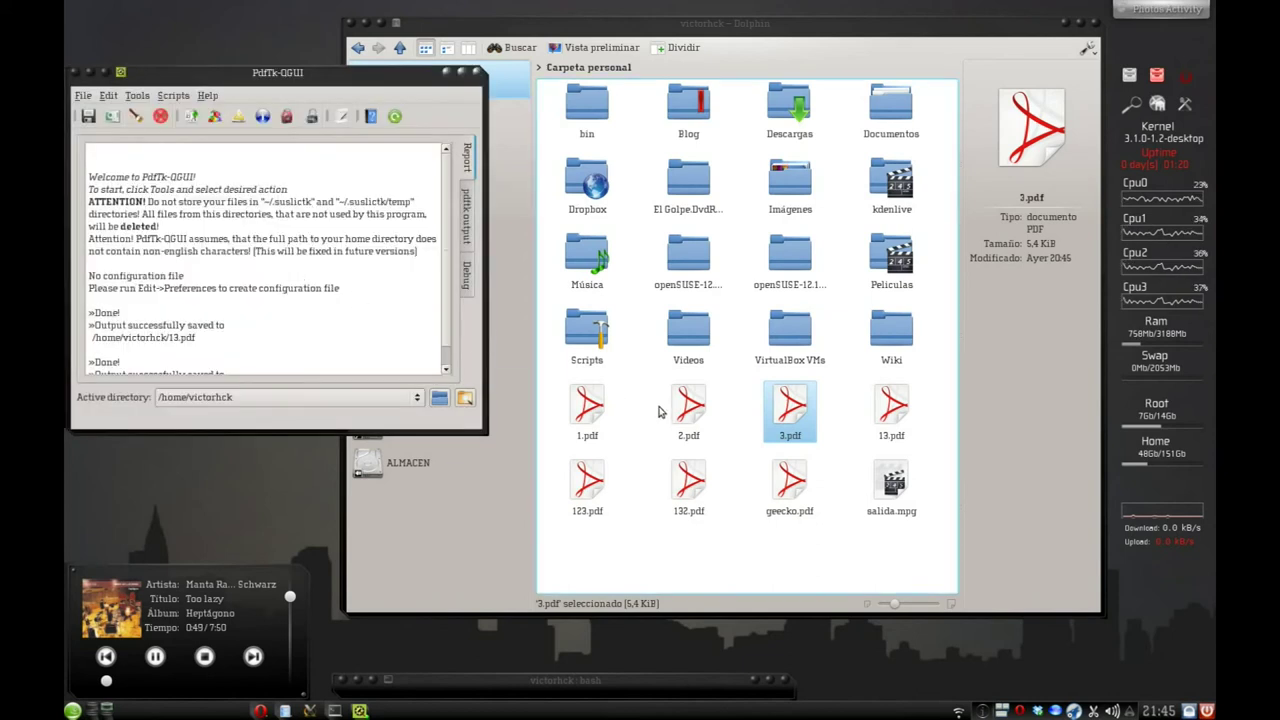
# Open 132.pdf and 123.pdf from Dolphin in separate Okular windows, placing the 132.pdf window apart so both can be seen.
pyautogui.click(508, 690)
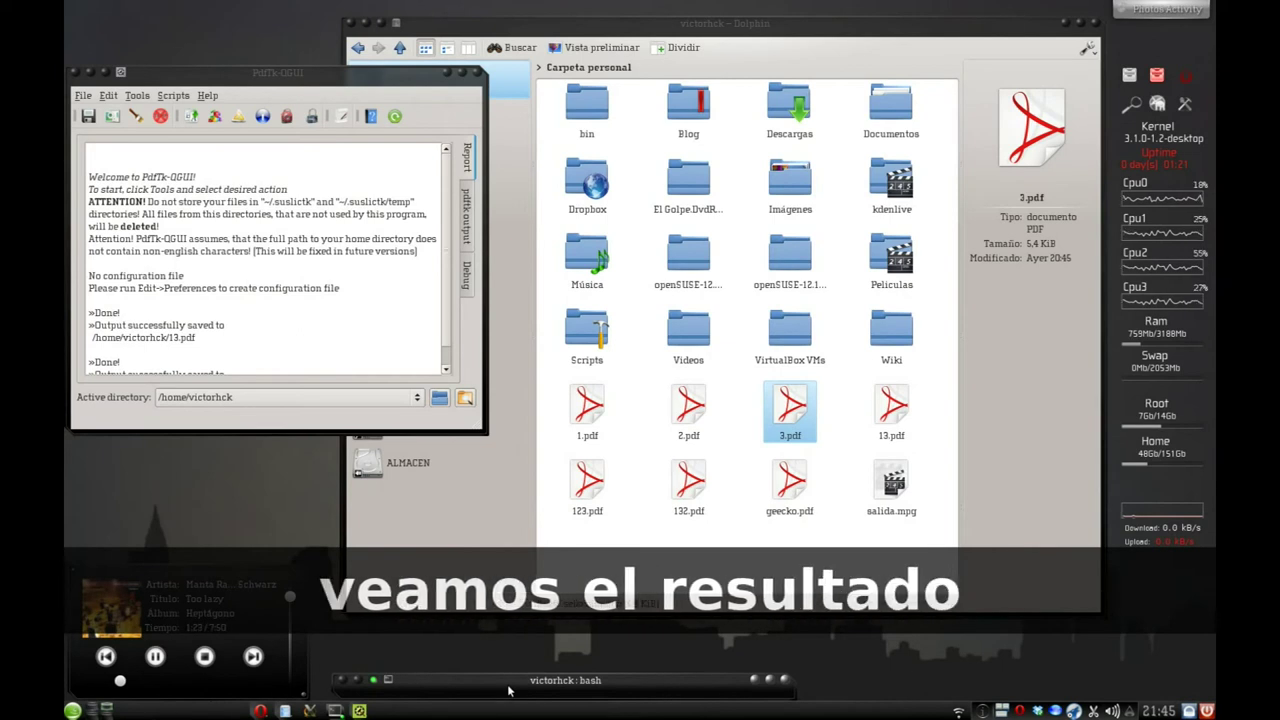
pyautogui.click(688, 485)
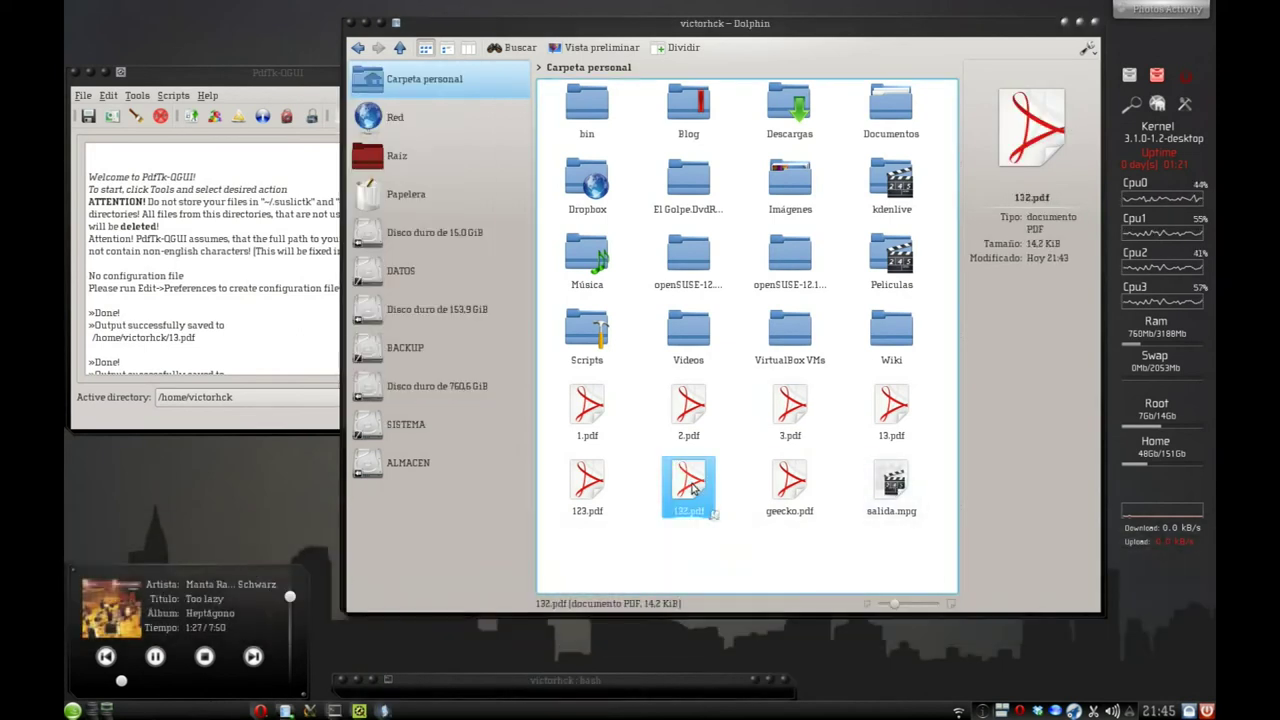
pyautogui.moveTo(650, 278); pyautogui.dragTo(1012, 103)
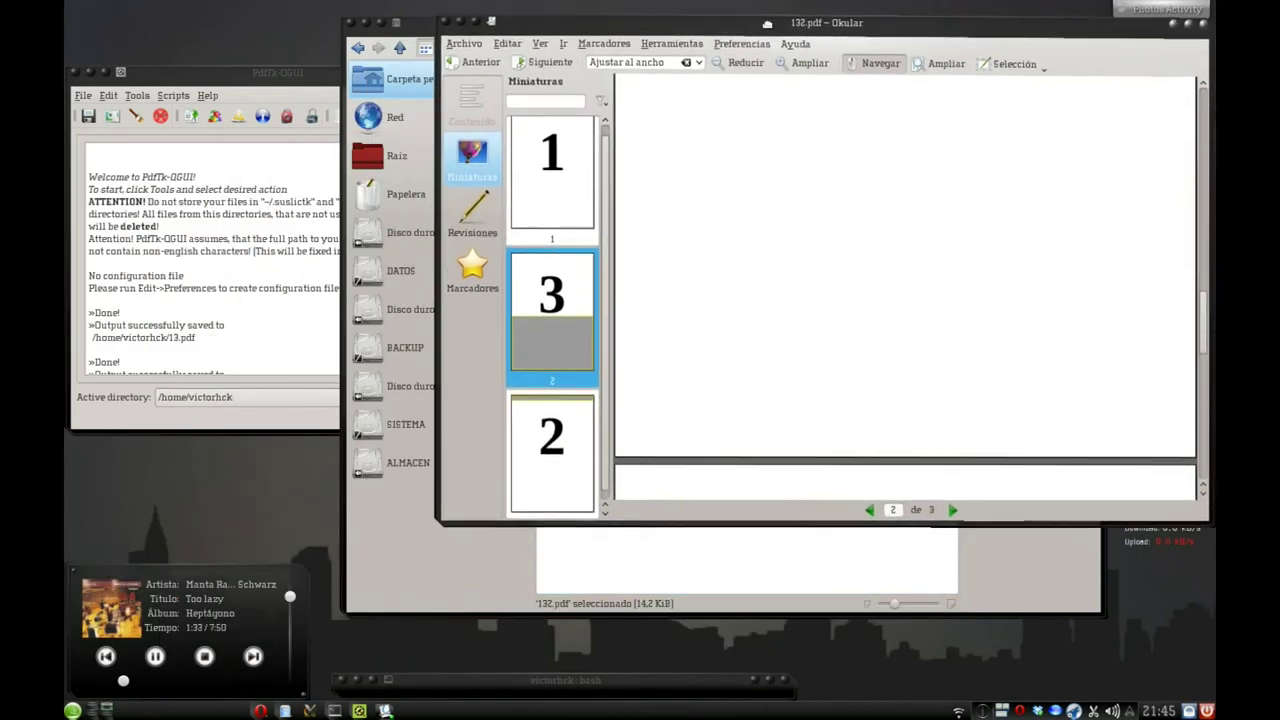
pyautogui.click(470, 541)
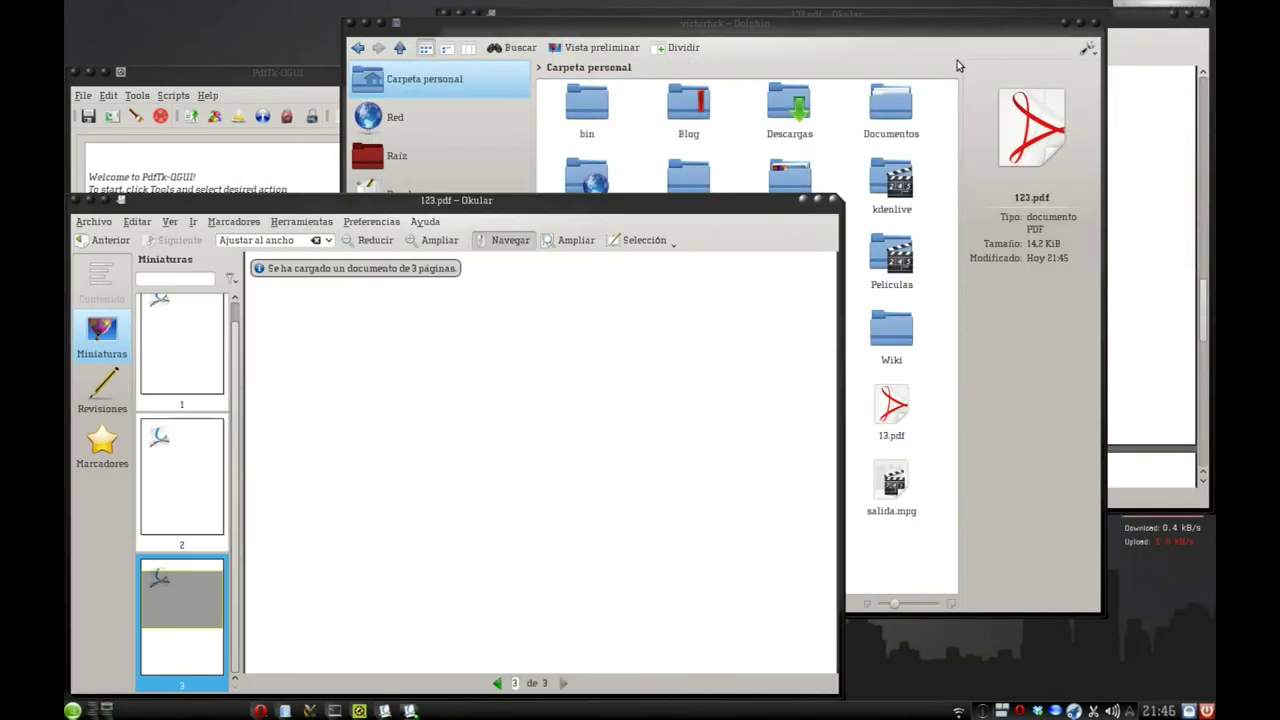
# Compare the page order of 132.pdf and 123.pdf with all pages of each in view, and close both documents.
pyautogui.scroll(5, 271, 437)
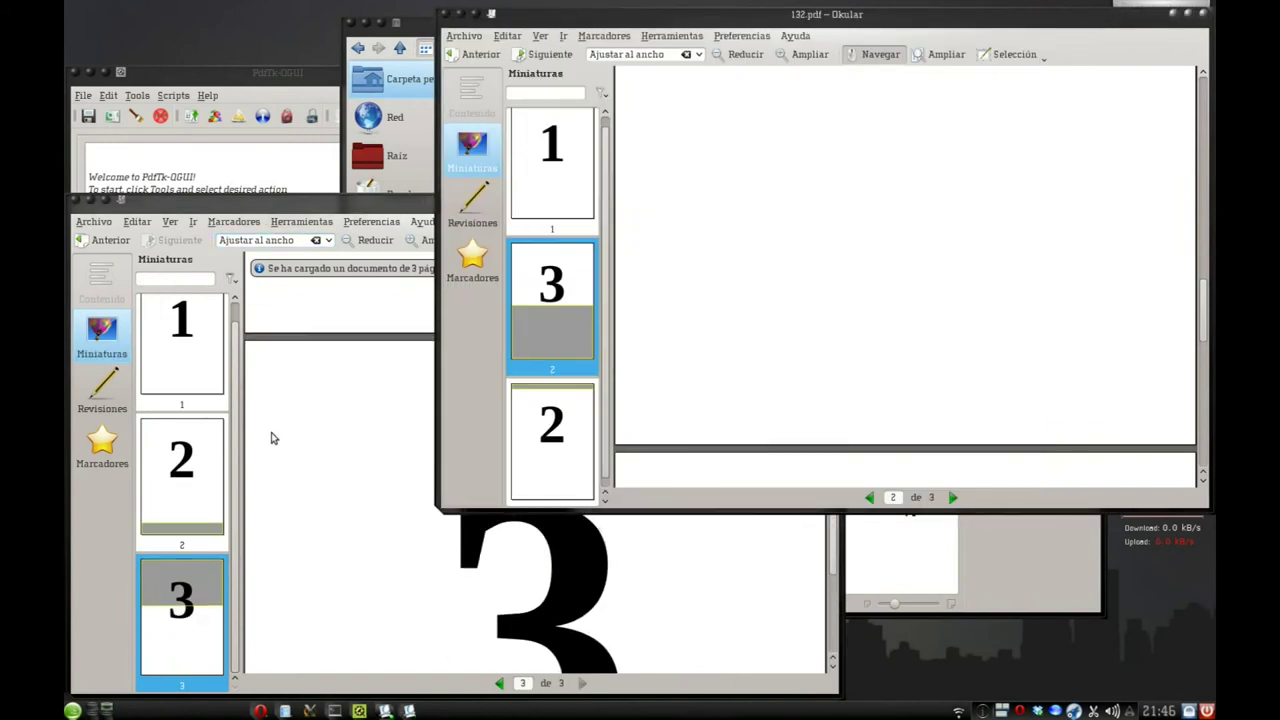
pyautogui.scroll(3, 806, 374)
pyautogui.scroll(4, 806, 374)
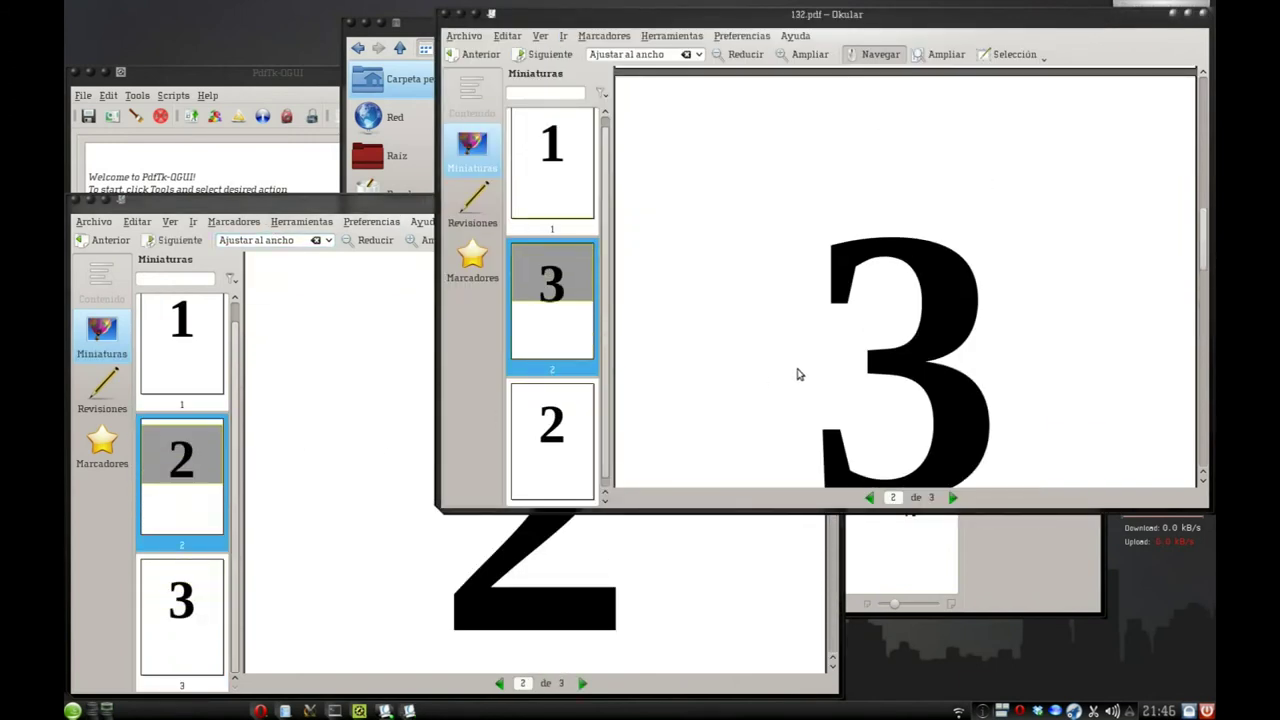
pyautogui.scroll(1, 570, 188)
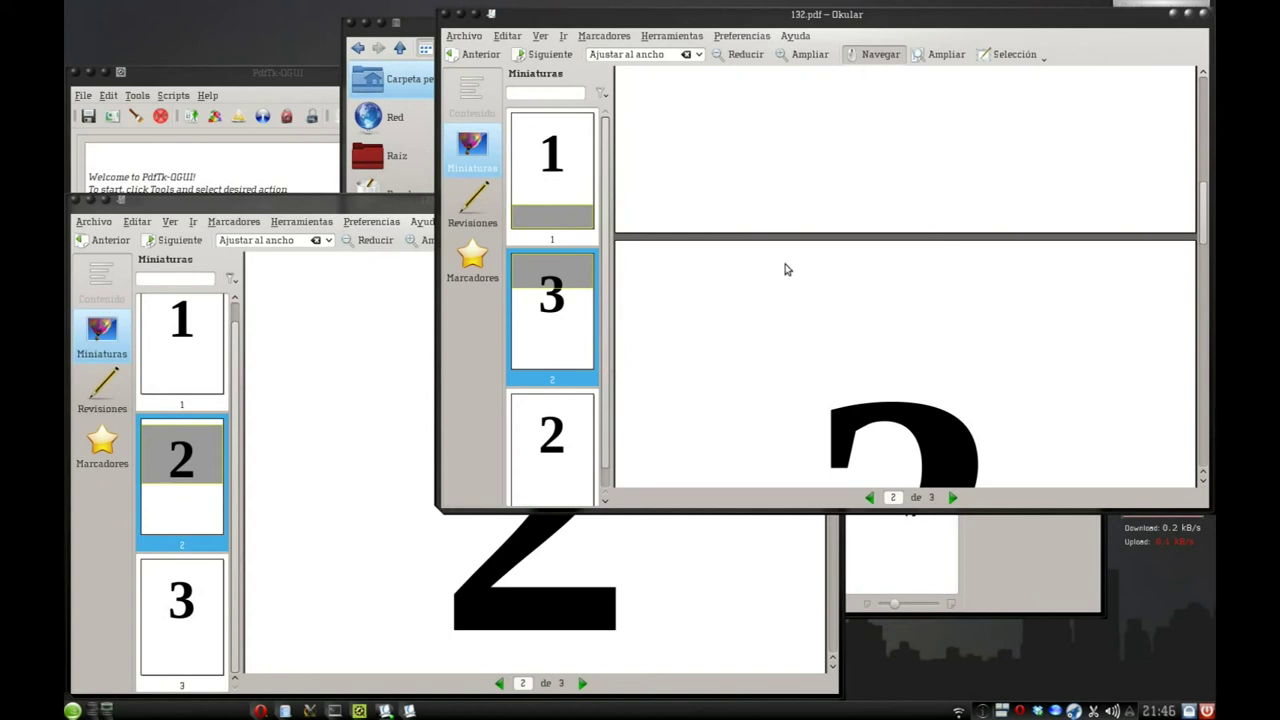
pyautogui.scroll(-5, 785, 269)
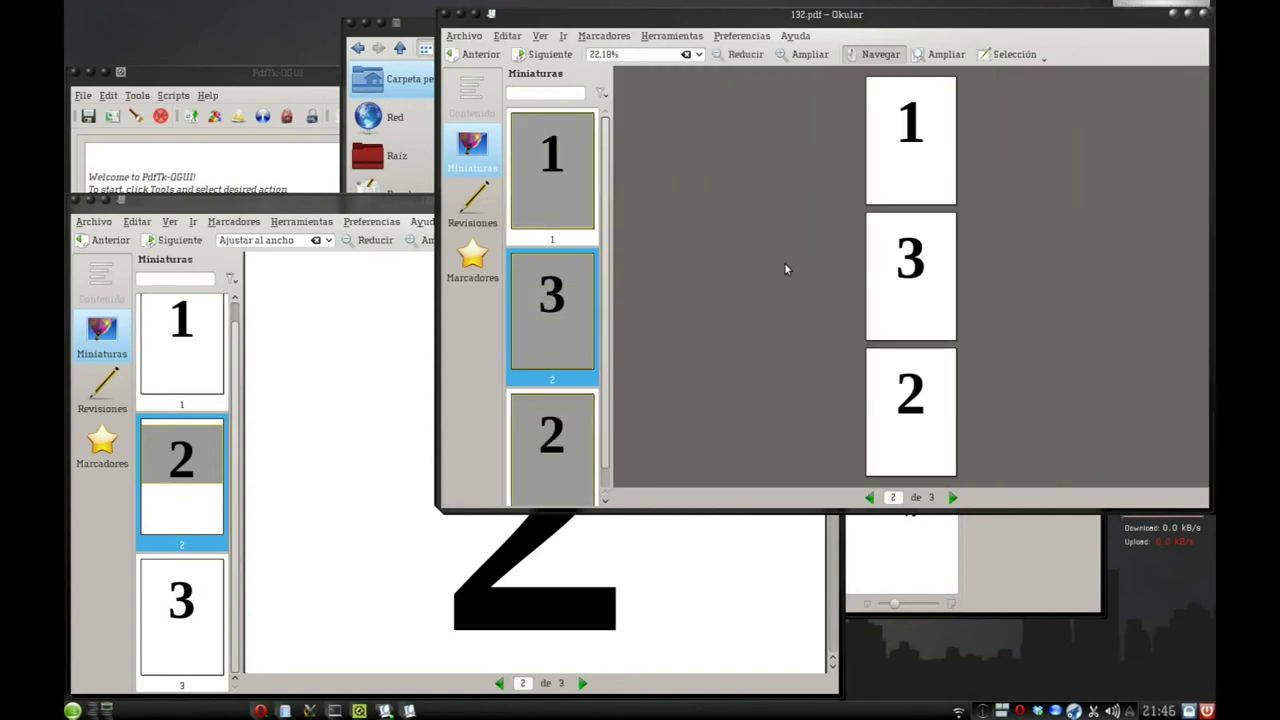
pyautogui.click(307, 293)
pyautogui.scroll(-5, 307, 292)
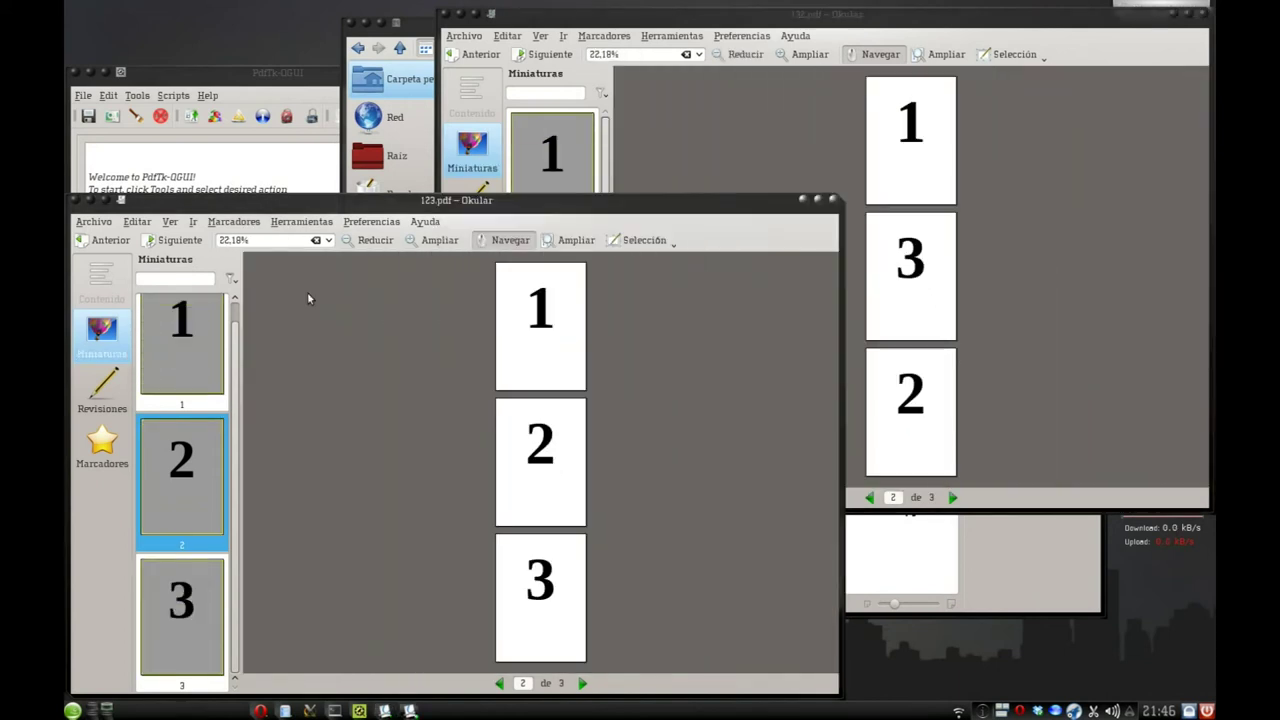
pyautogui.click(1145, 16)
pyautogui.click(378, 201)
pyautogui.click(836, 201)
pyautogui.click(1202, 14)
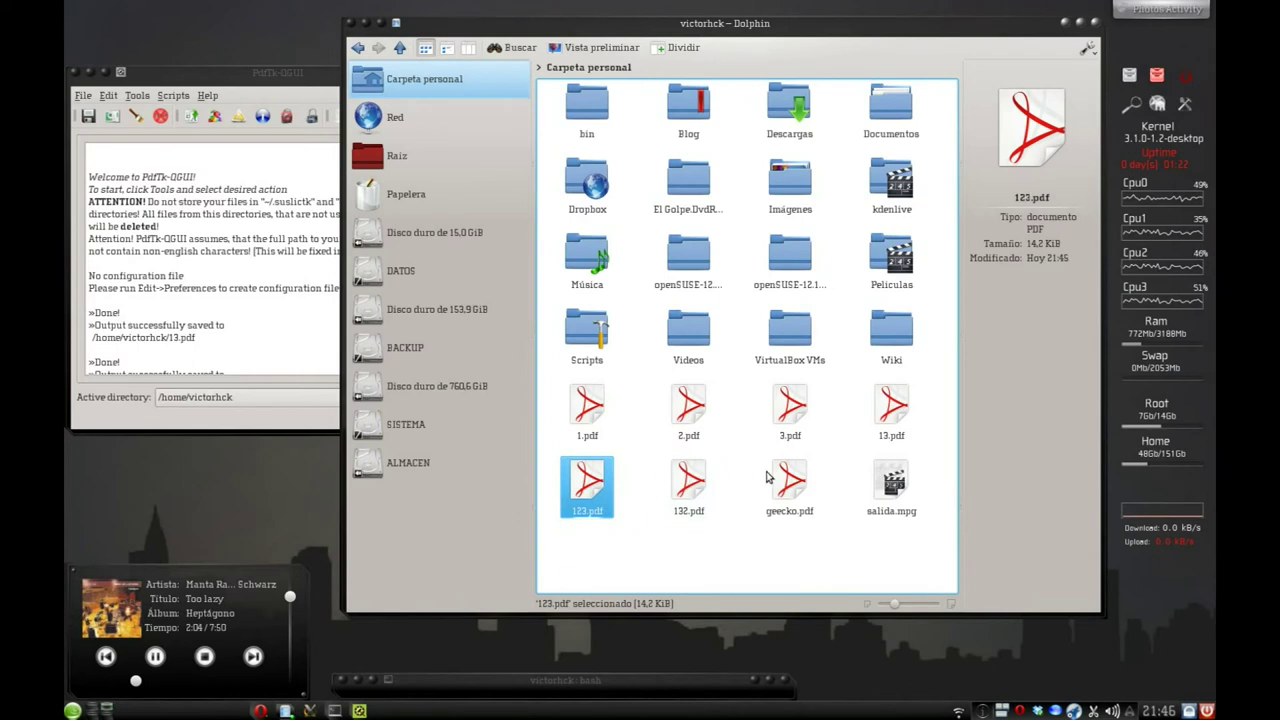
# In PdfTk-QGUI, start the Rebuild PDF tool and load 123.pdf from the home folder.
pyautogui.click(538, 680)
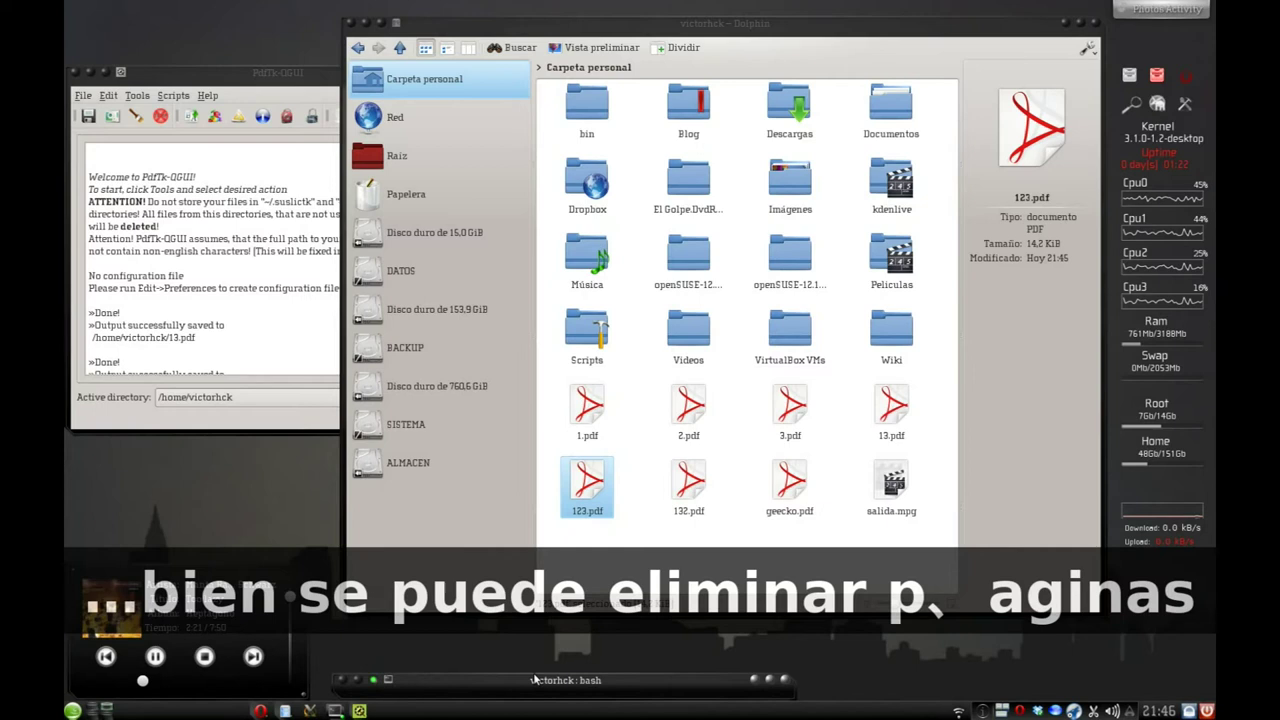
pyautogui.click(314, 80)
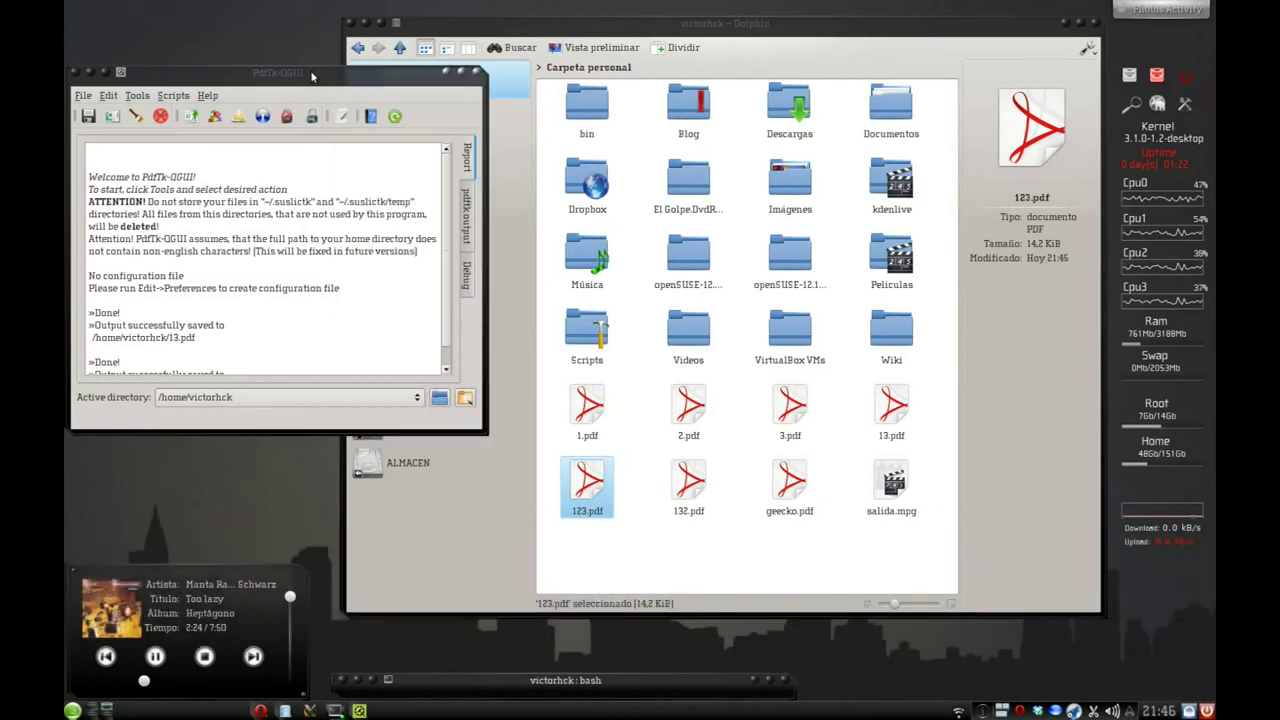
pyautogui.click(137, 95)
pyautogui.moveTo(152, 113)
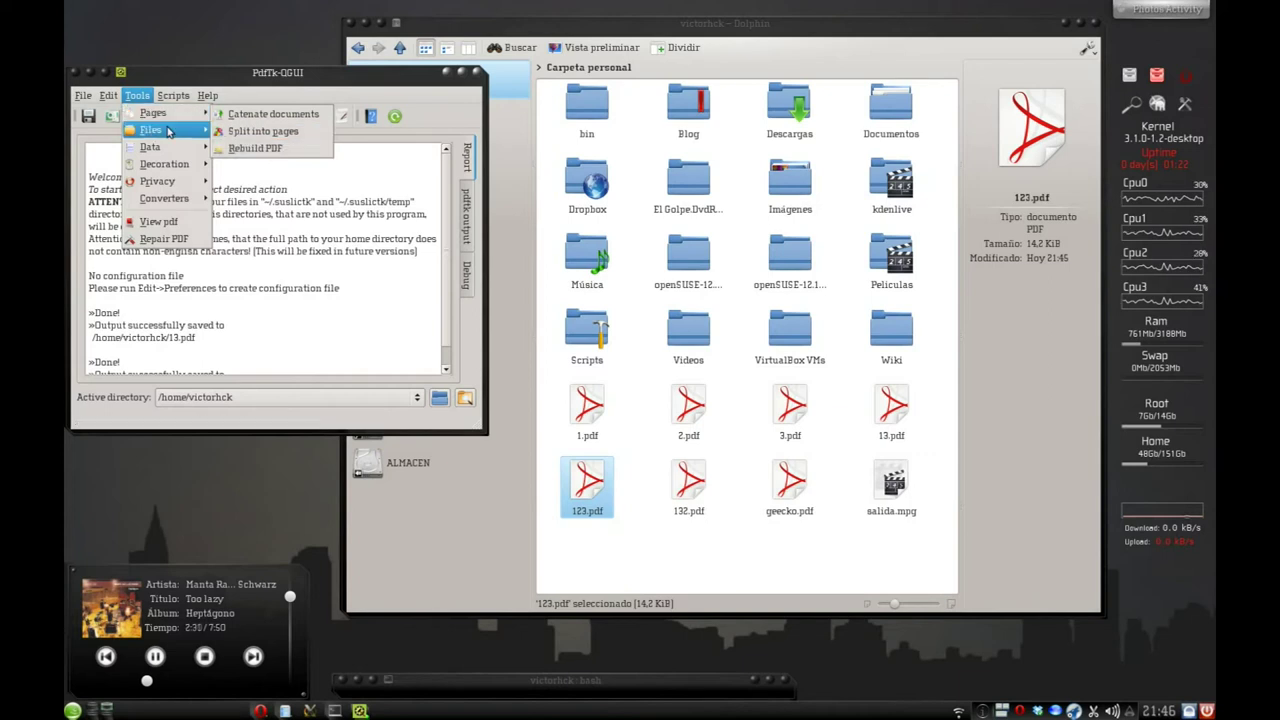
pyautogui.moveTo(170, 151)
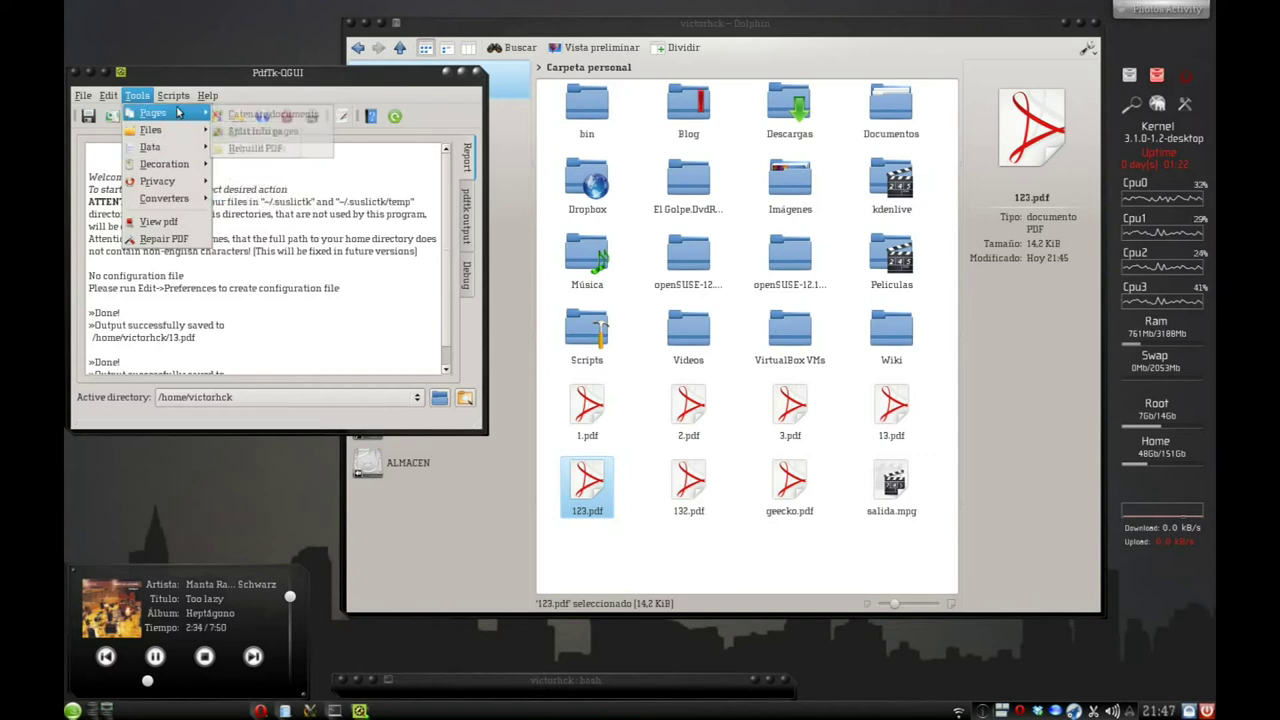
pyautogui.click(265, 147)
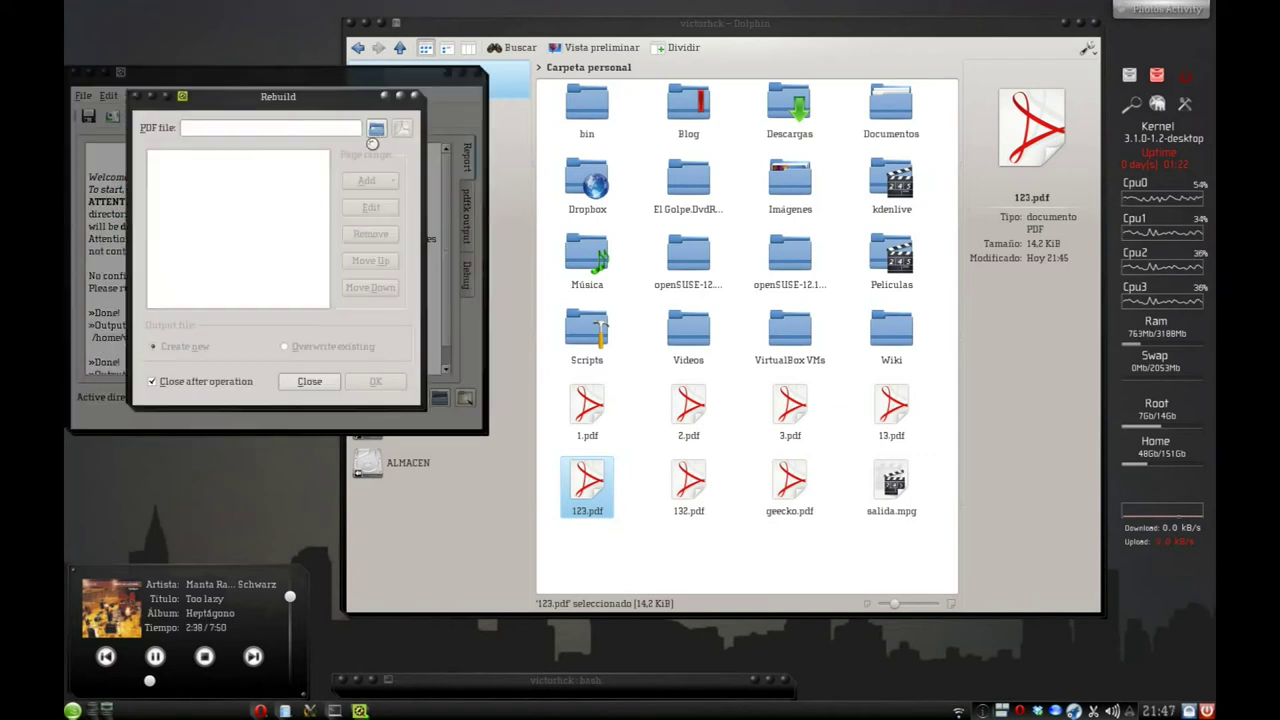
pyautogui.doubleClick(403, 235)
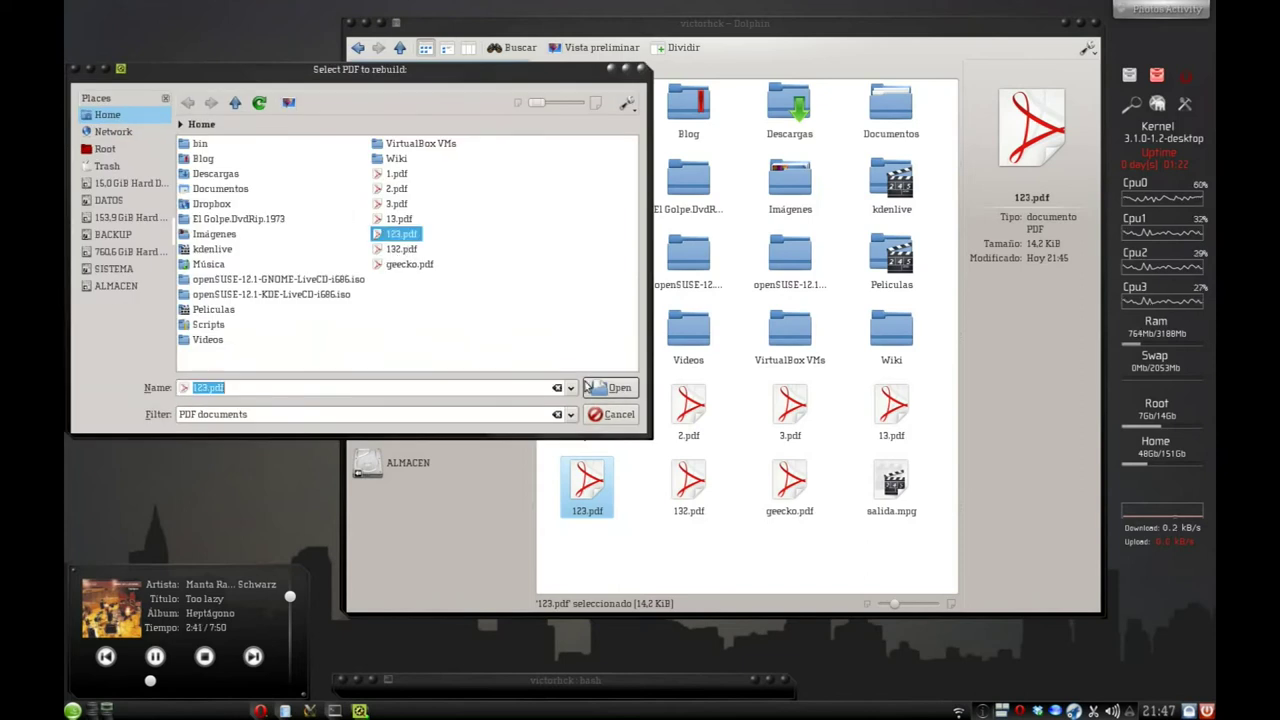
# Add pages 1, 2 and 3 of 123.pdf to the page range as separate entries.
pyautogui.click(392, 181)
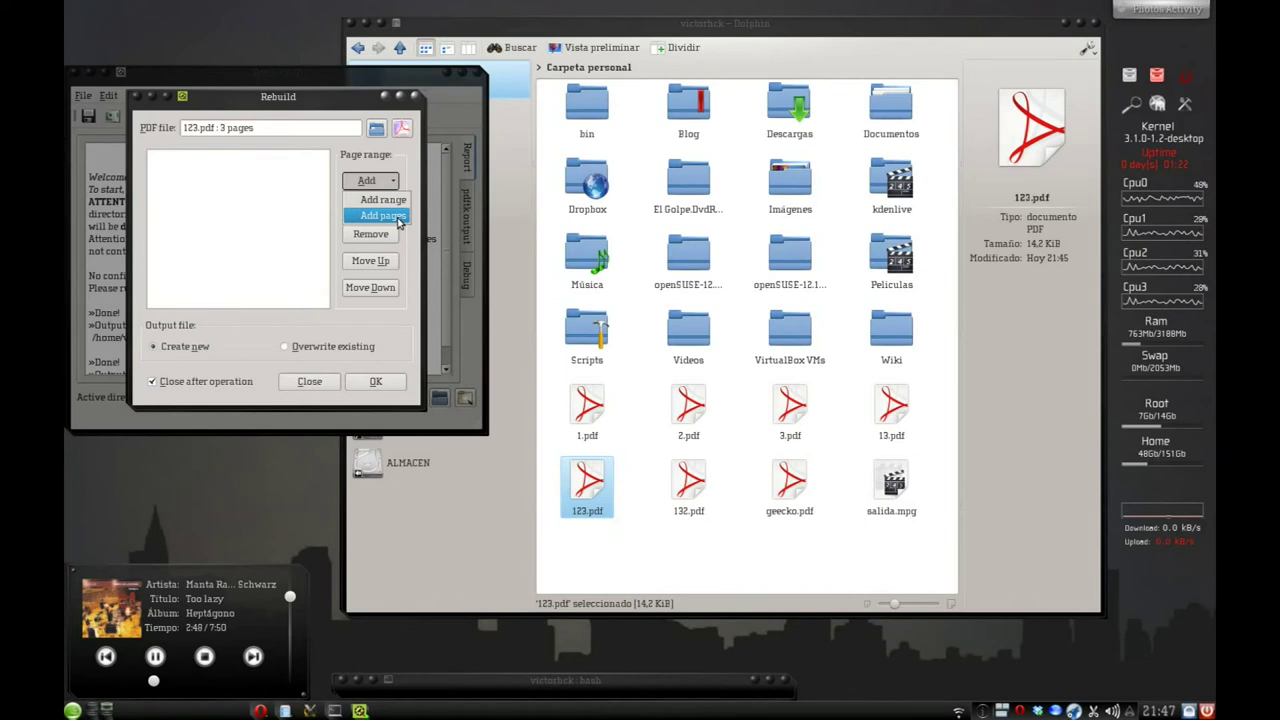
pyautogui.click(398, 216)
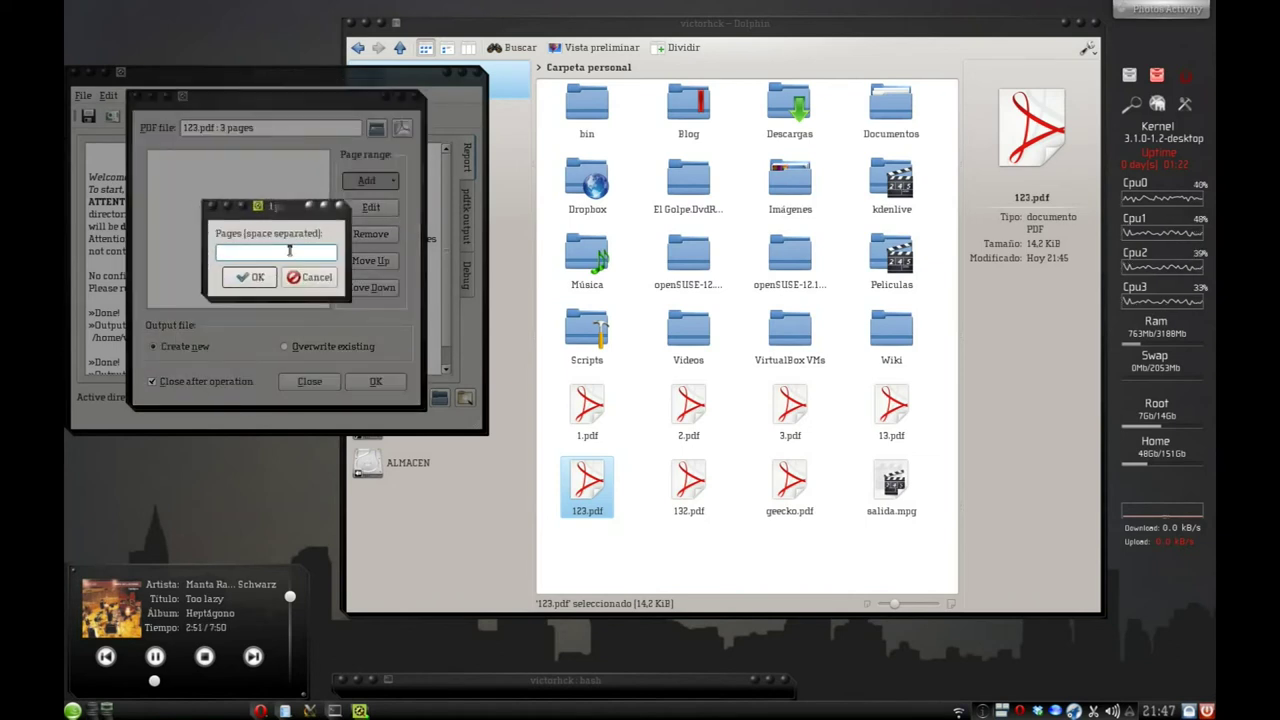
pyautogui.write('1 2 3')
pyautogui.click(250, 277)
pyautogui.click(252, 278)
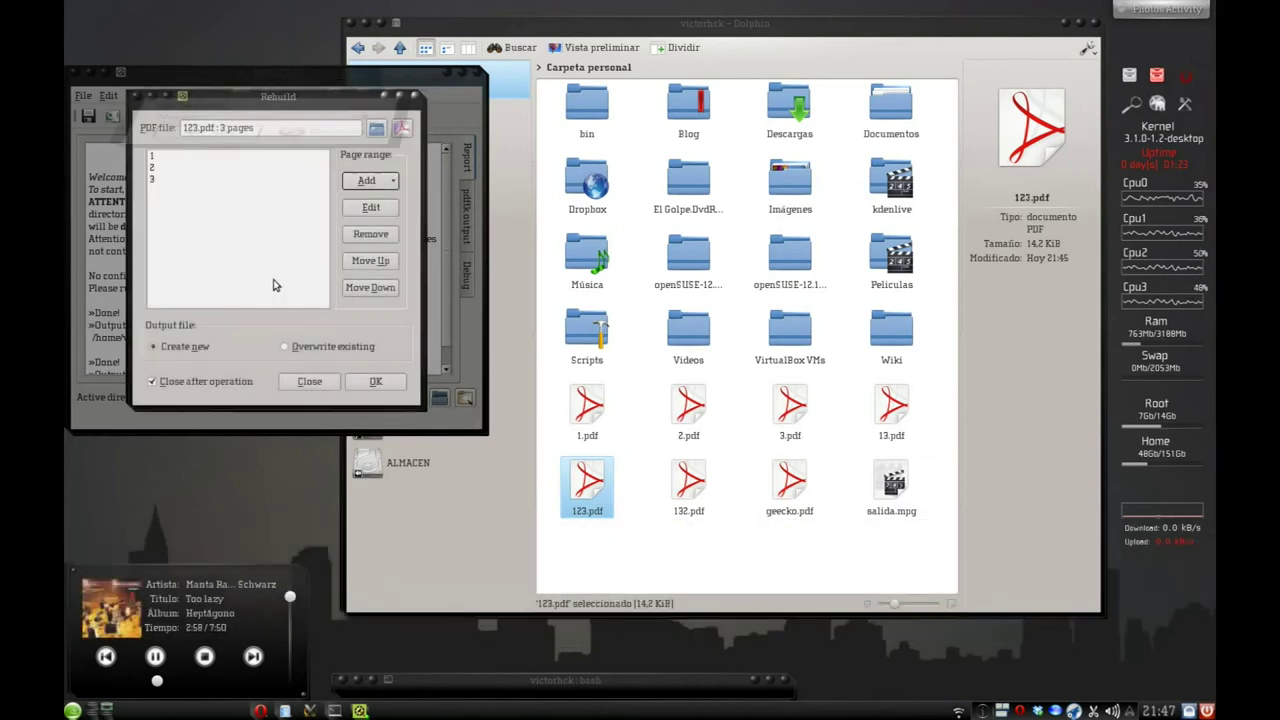
# Remove page 1 from the page range and save the rebuilt PDF as a new file, 23, in the home folder.
pyautogui.click(156, 158)
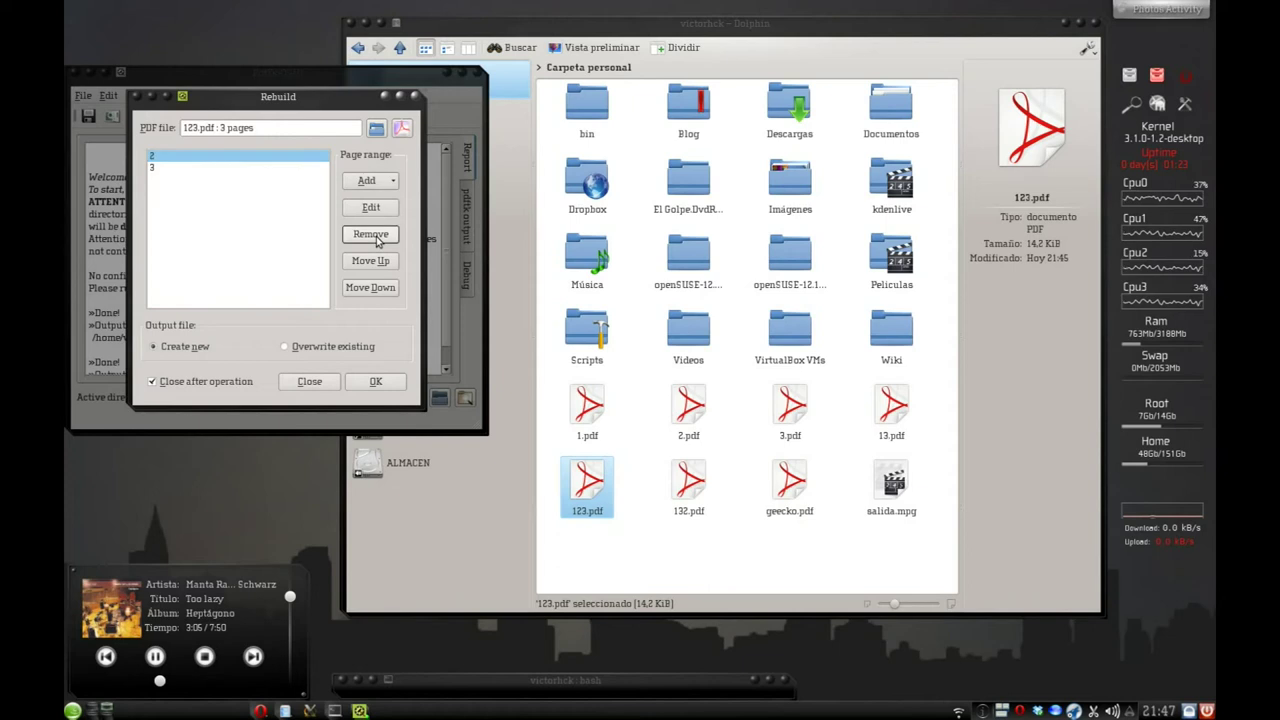
pyautogui.click(375, 381)
pyautogui.write('23')
pyautogui.click(612, 367)
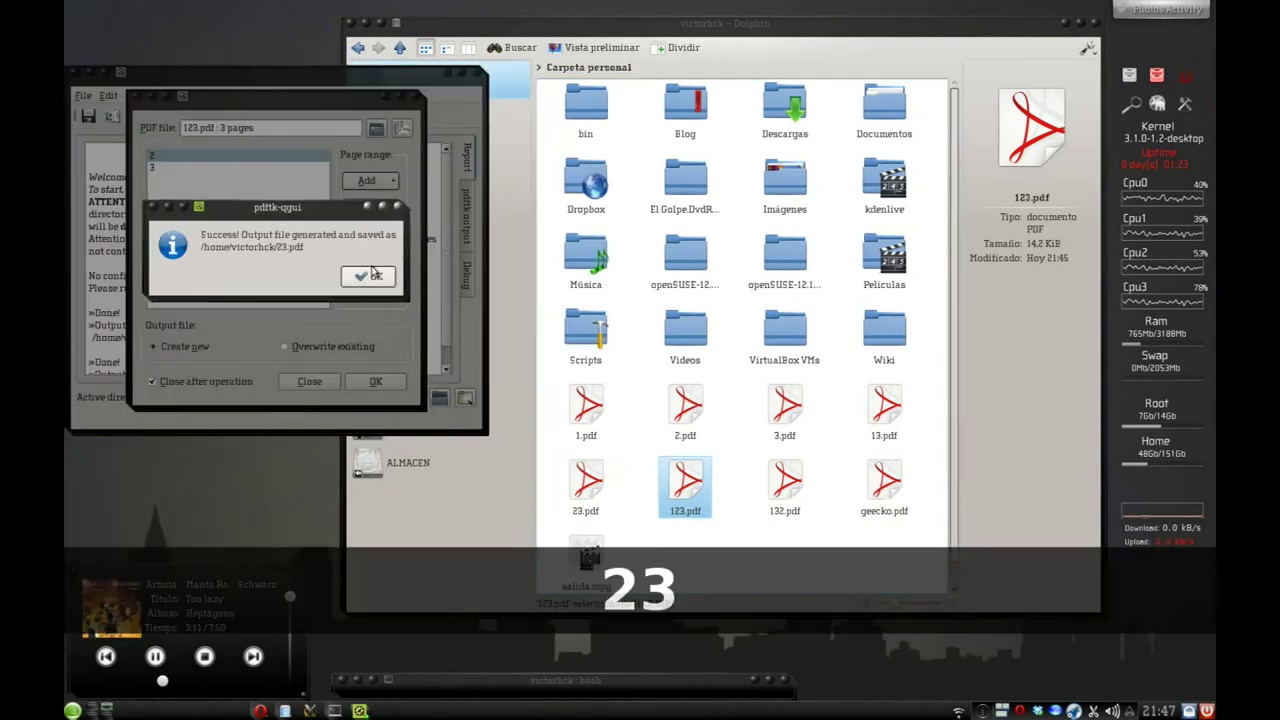
pyautogui.click(372, 273)
pyautogui.click(367, 268)
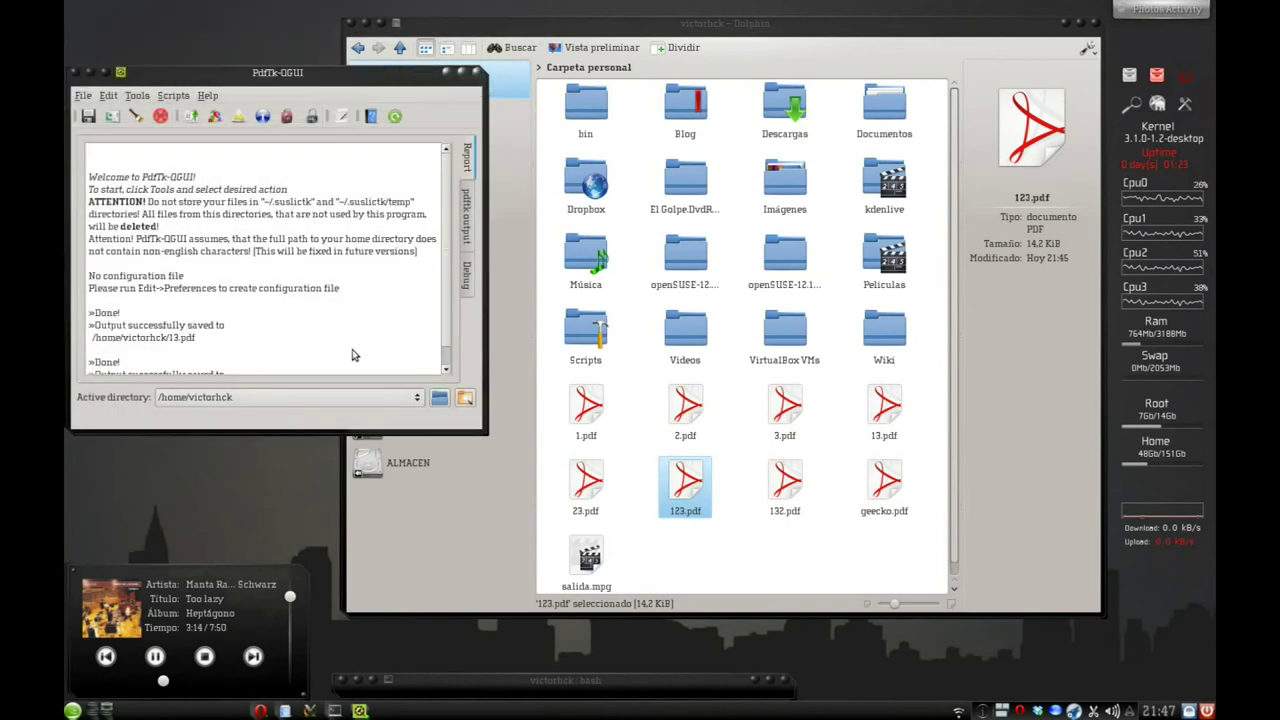
# Open 123.pdf and 23.pdf from Dolphin in separate Okular windows, moving the windows apart so both can be seen.
pyautogui.click(503, 682)
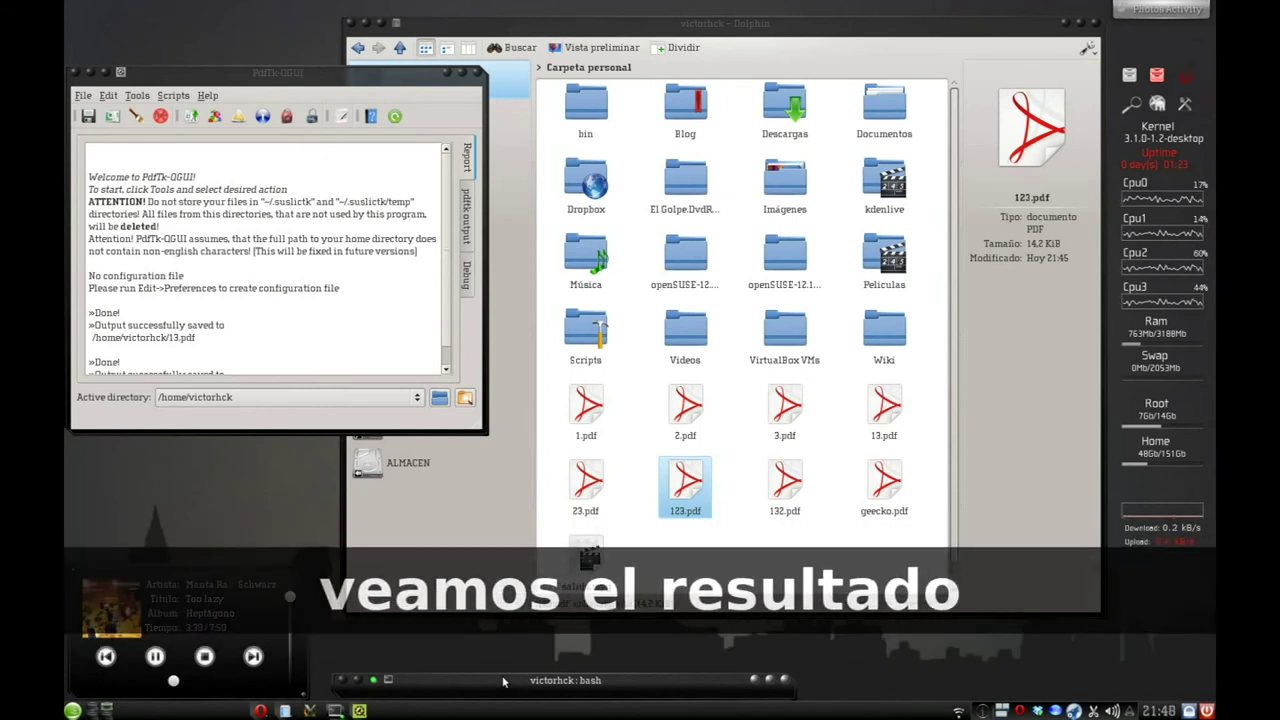
pyautogui.click(685, 485)
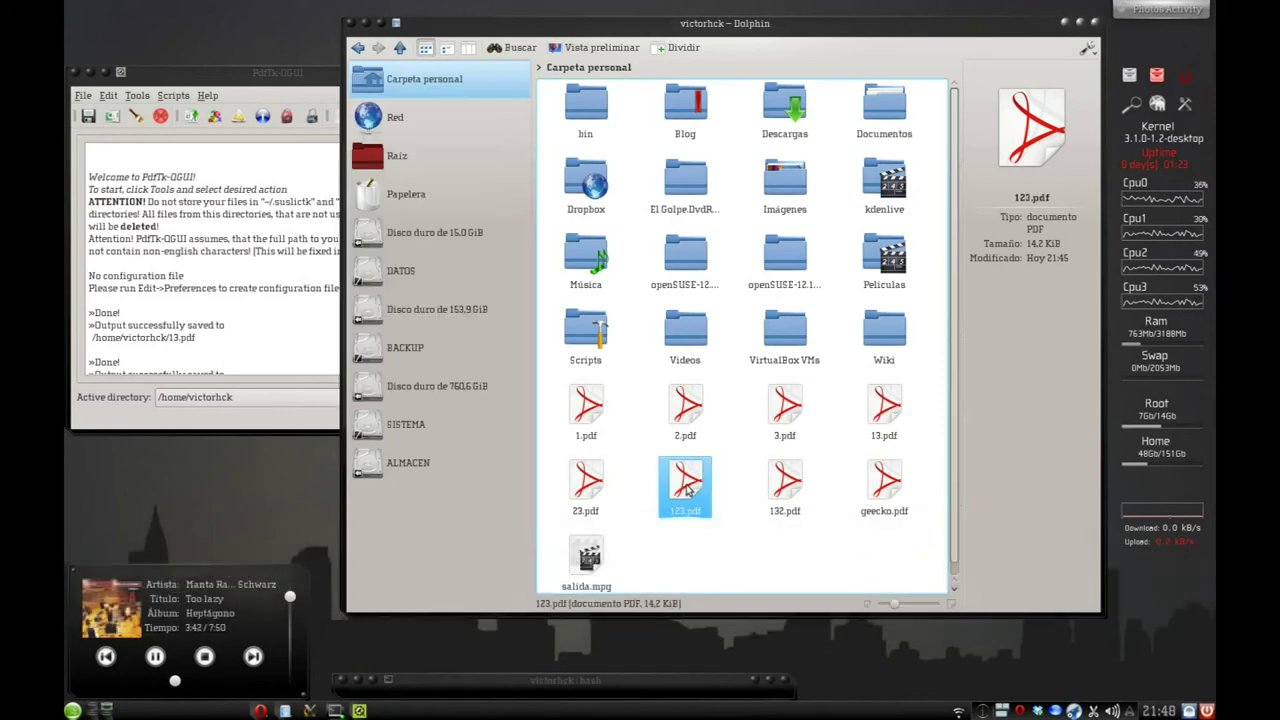
pyautogui.hotkey('ctrl', 'q')
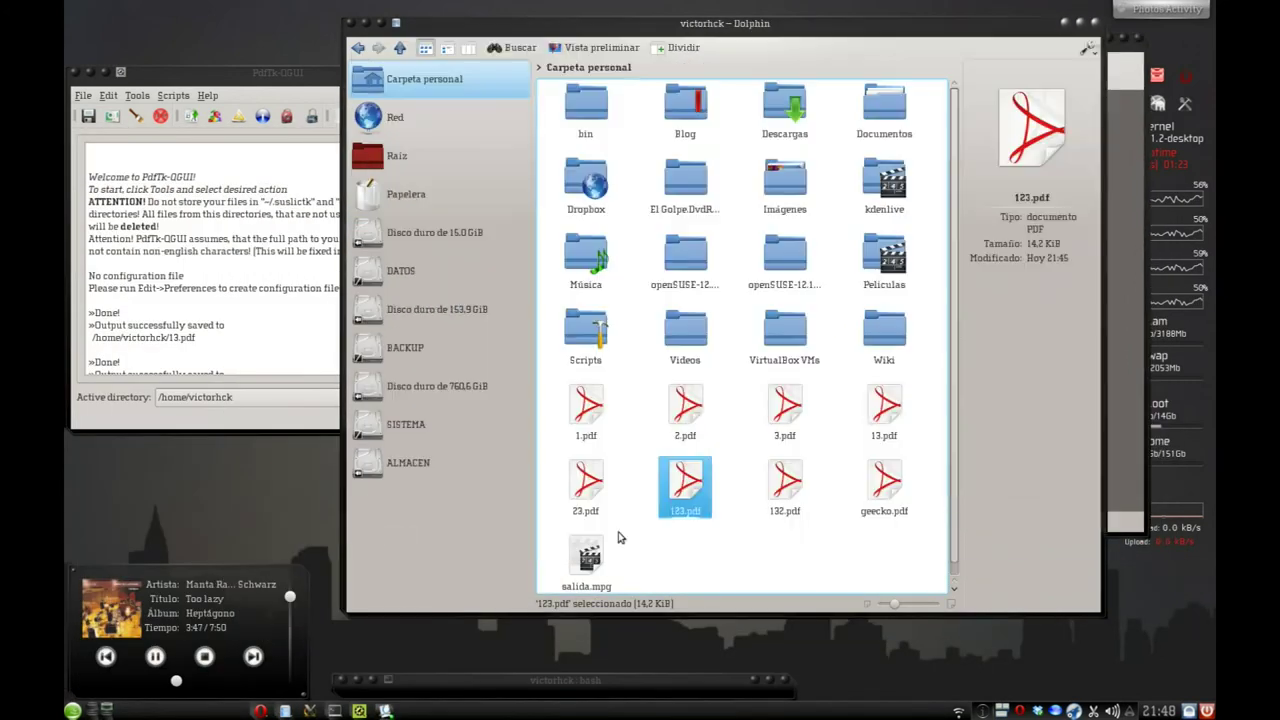
pyautogui.click(586, 485)
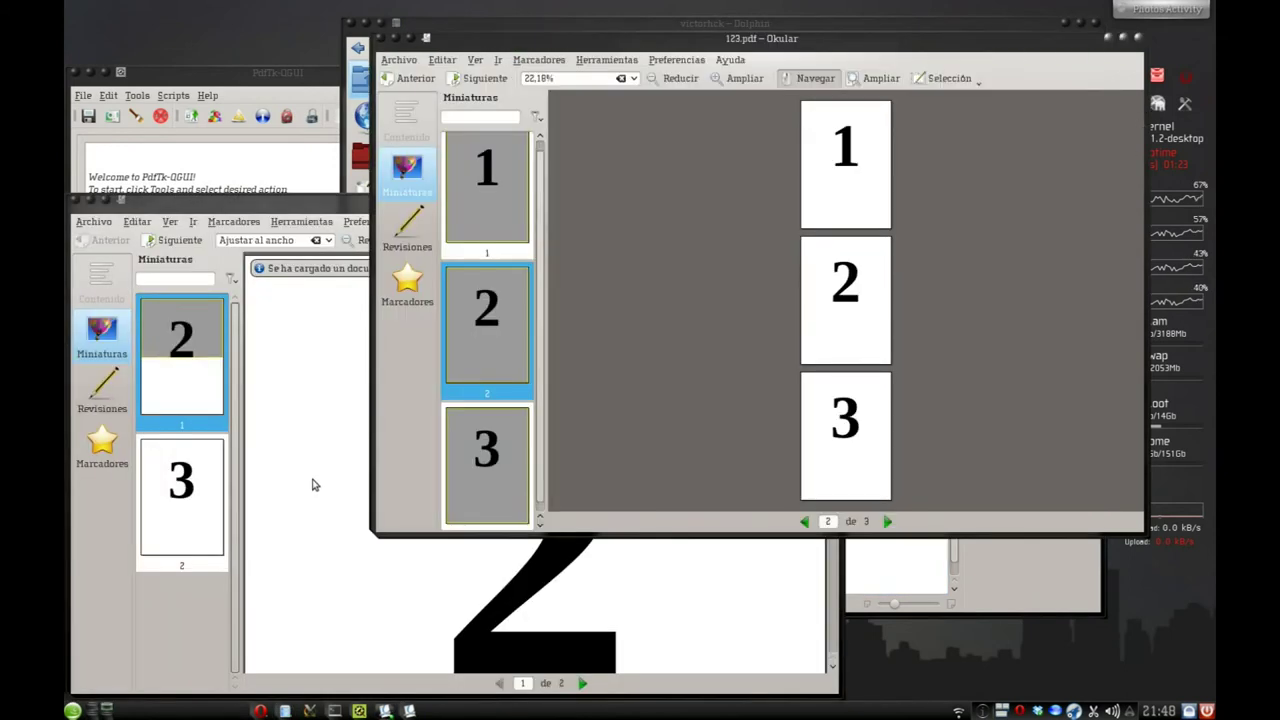
pyautogui.moveTo(687, 36); pyautogui.dragTo(754, 24)
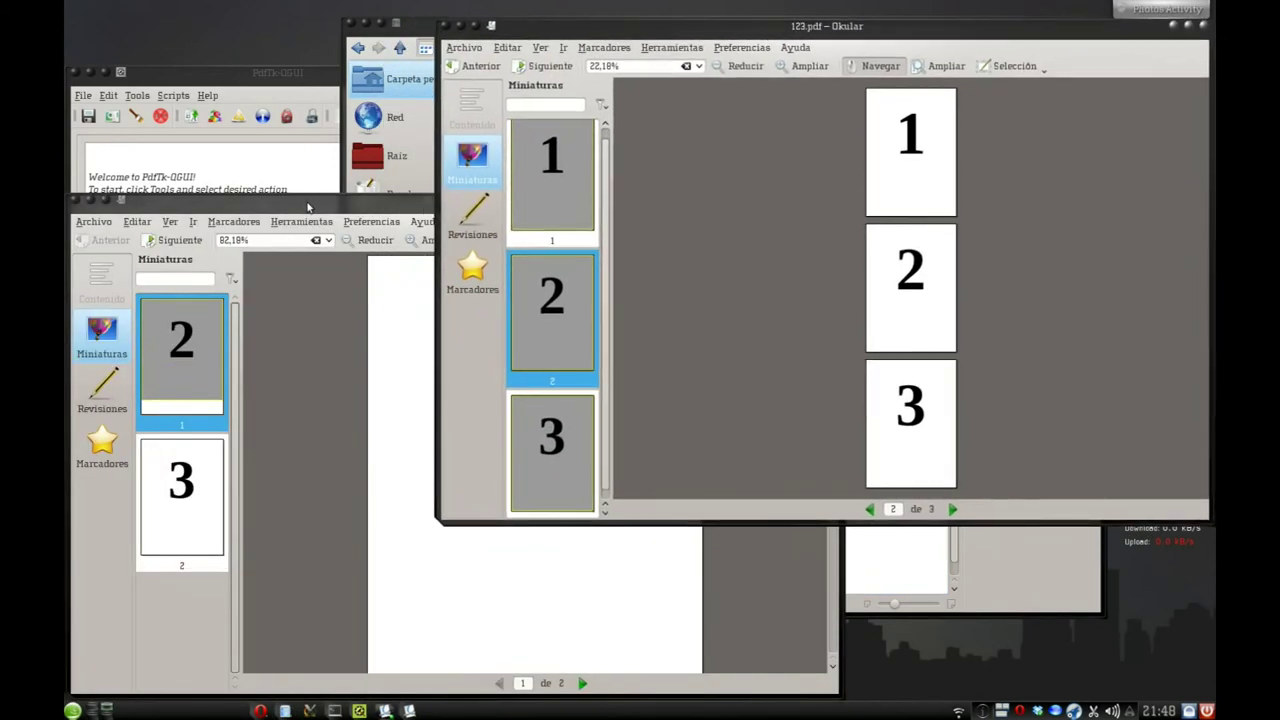
pyautogui.moveTo(300, 199); pyautogui.dragTo(262, 173)
# Compare the pages of 23.pdf and 123.pdf with all pages of each in view, and close both documents.
pyautogui.scroll(-2, 424, 410)
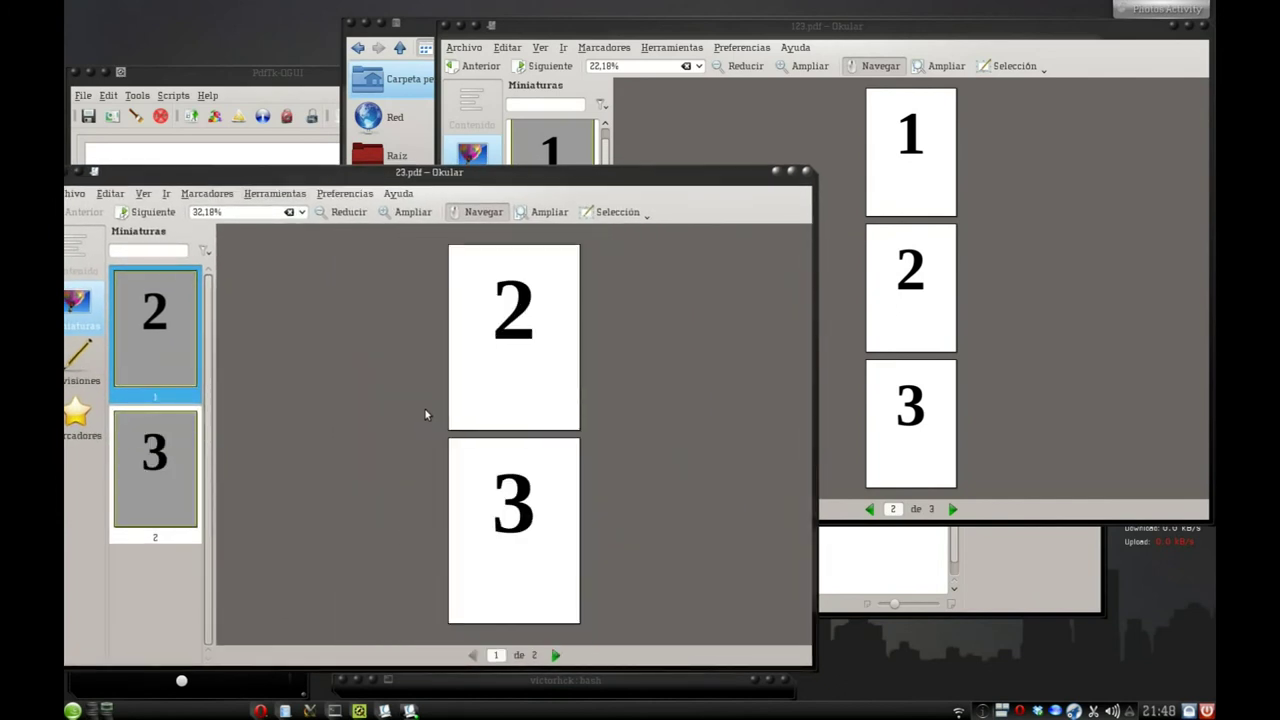
pyautogui.click(808, 174)
pyautogui.moveTo(1000, 26); pyautogui.dragTo(908, 46)
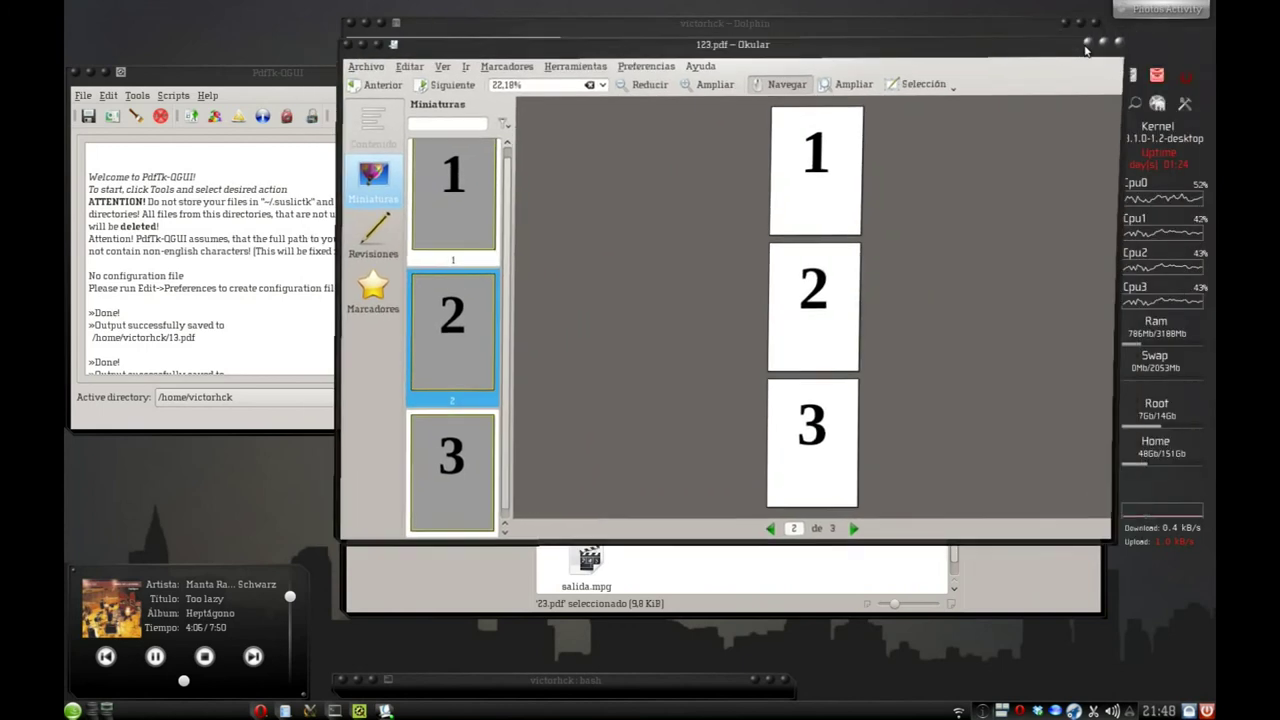
pyautogui.click(1113, 45)
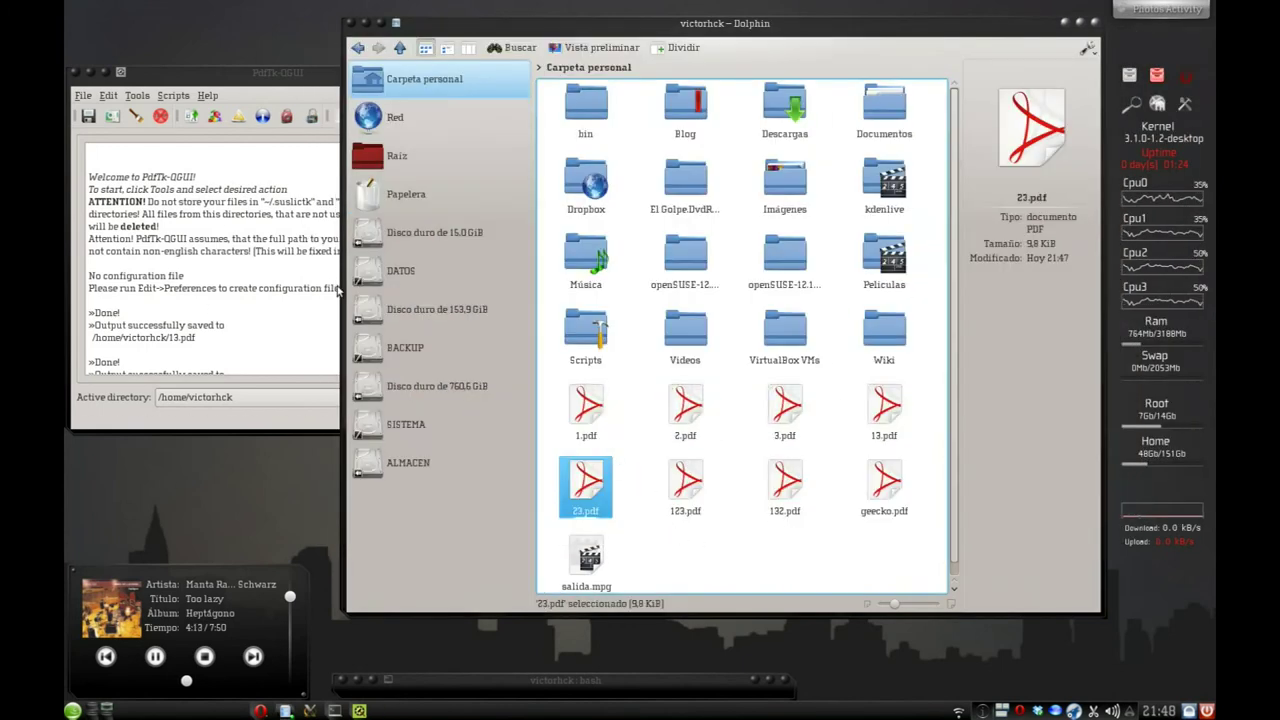
# Open 123.pdf from Dolphin to view all its pages, and close it.
pyautogui.click(519, 689)
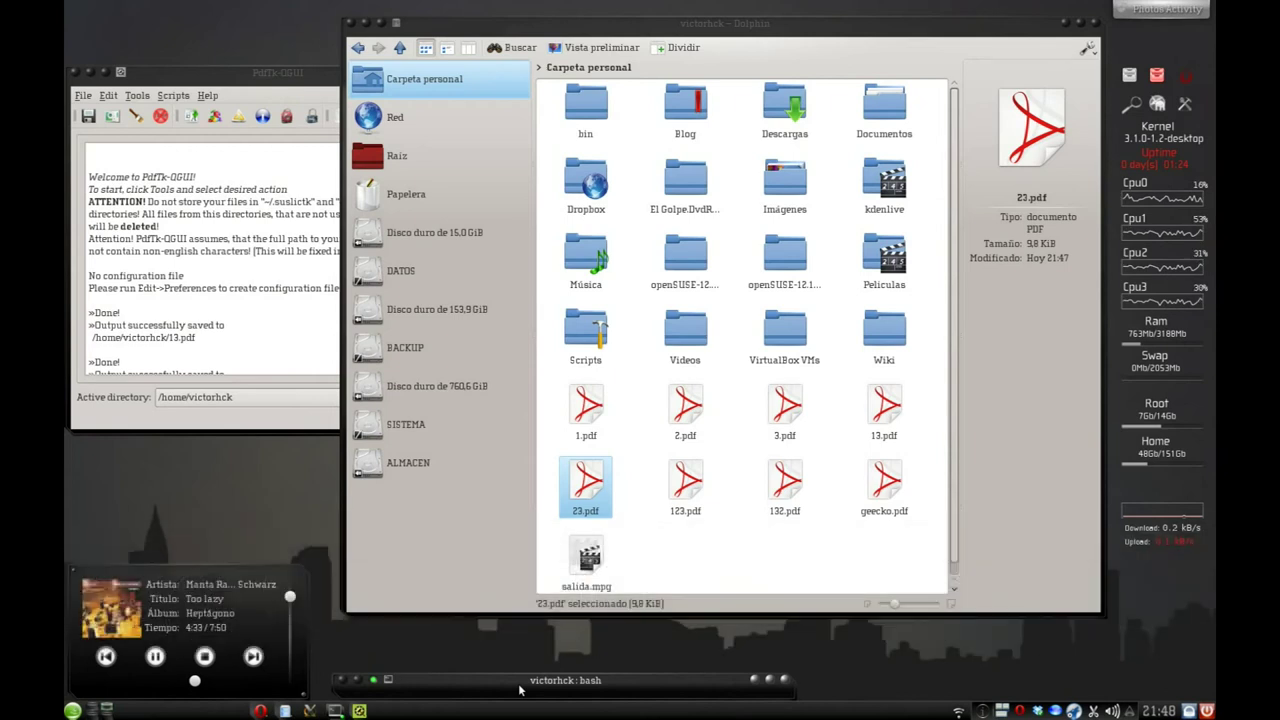
pyautogui.doubleClick(688, 488)
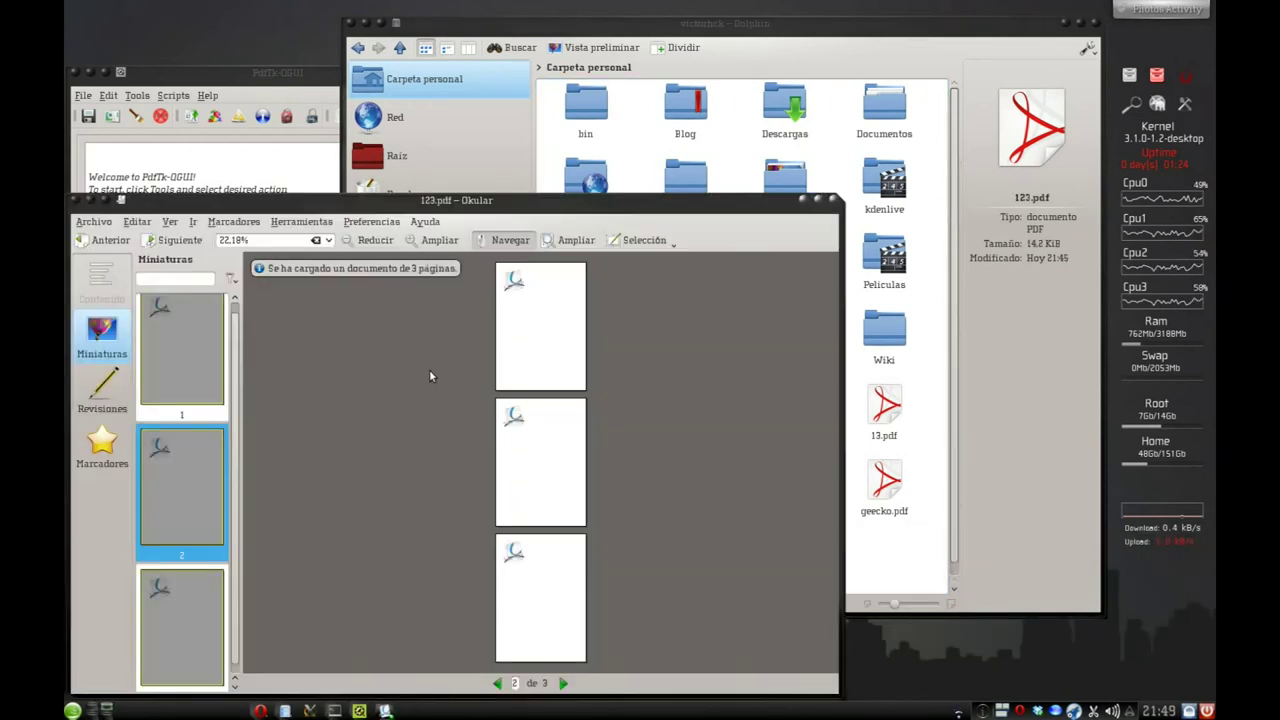
pyautogui.click(831, 203)
# Split 123.pdf into single-page files in PdfTk-QGUI, with the file name as prefix and the number of zeros at 1.
pyautogui.click(137, 95)
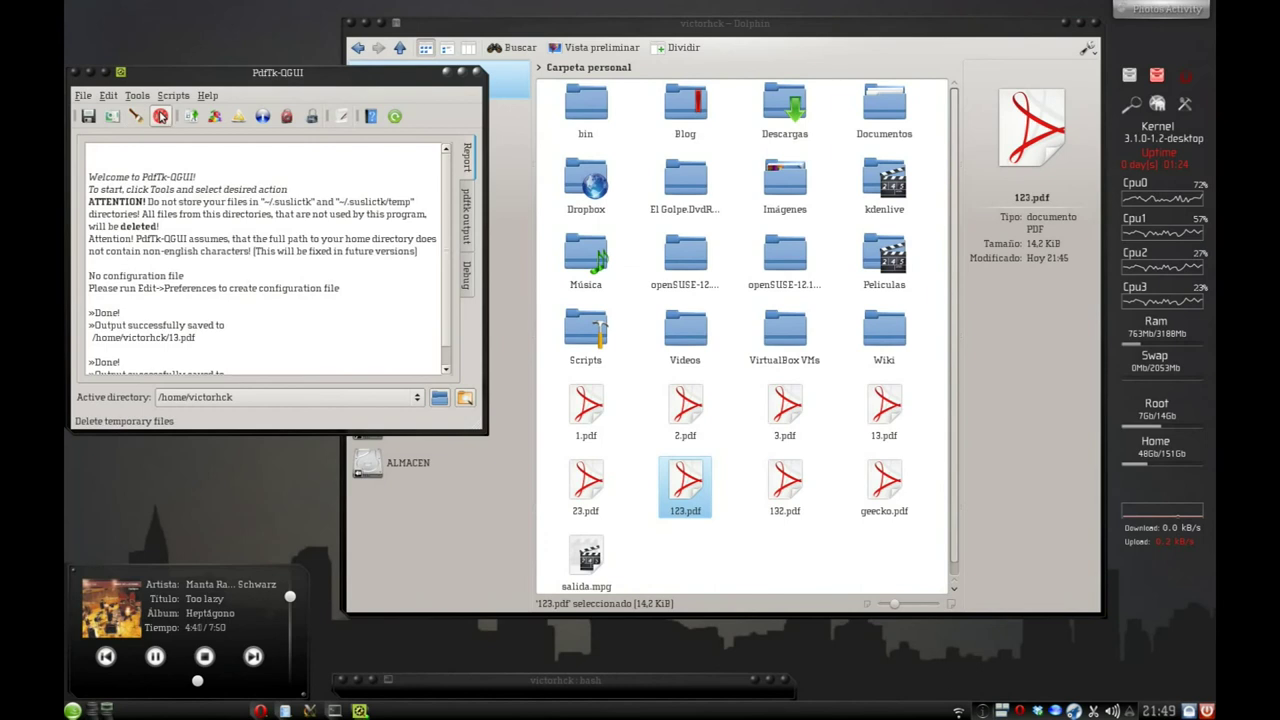
pyautogui.moveTo(187, 116)
pyautogui.click(263, 131)
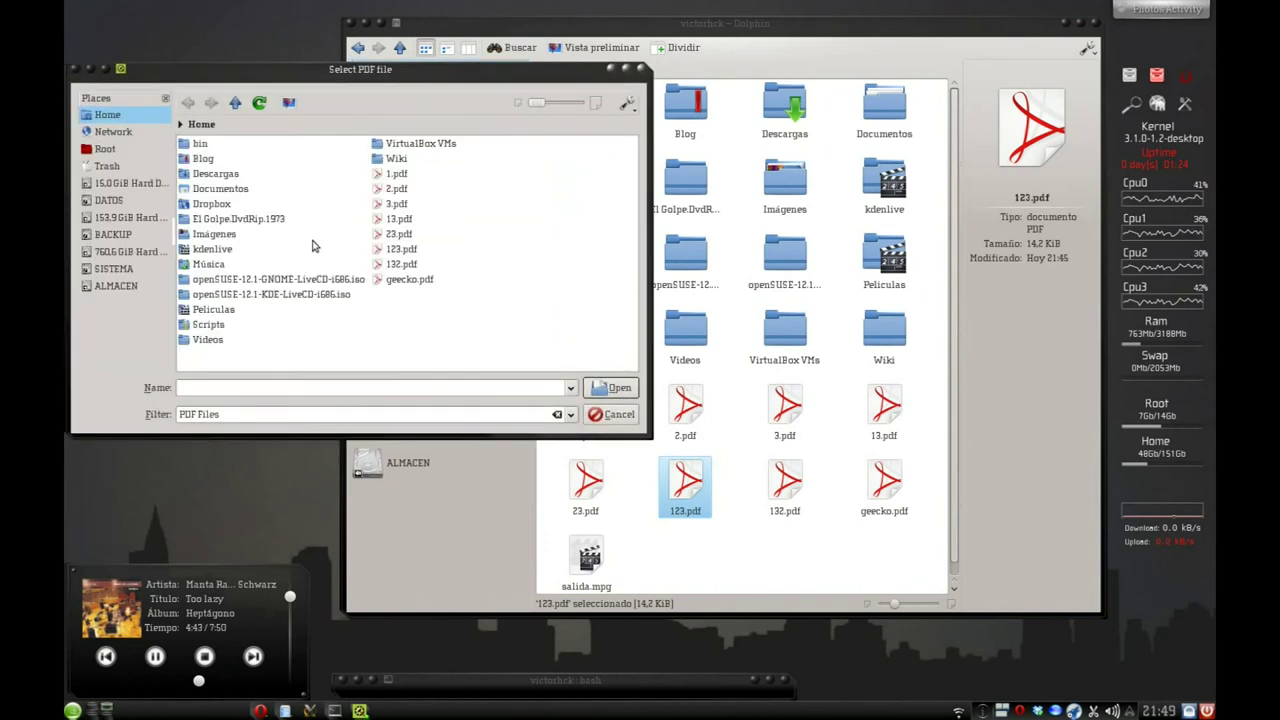
pyautogui.doubleClick(402, 252)
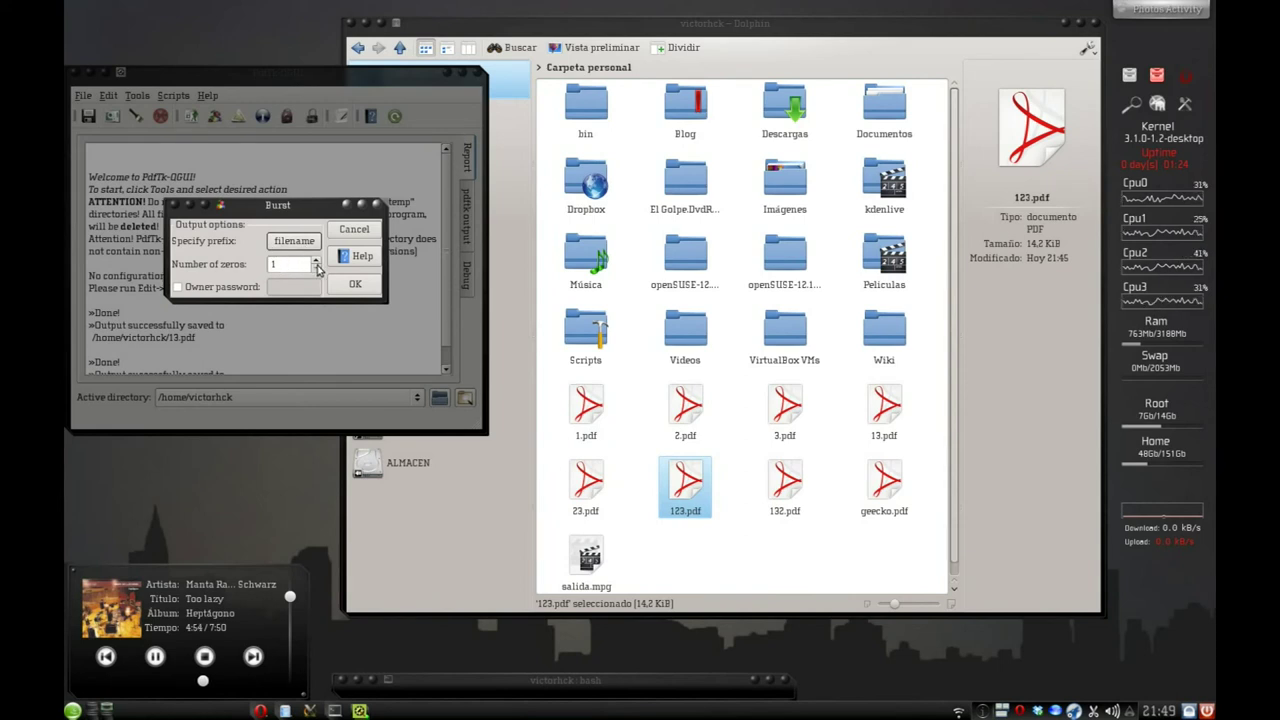
pyautogui.click(355, 287)
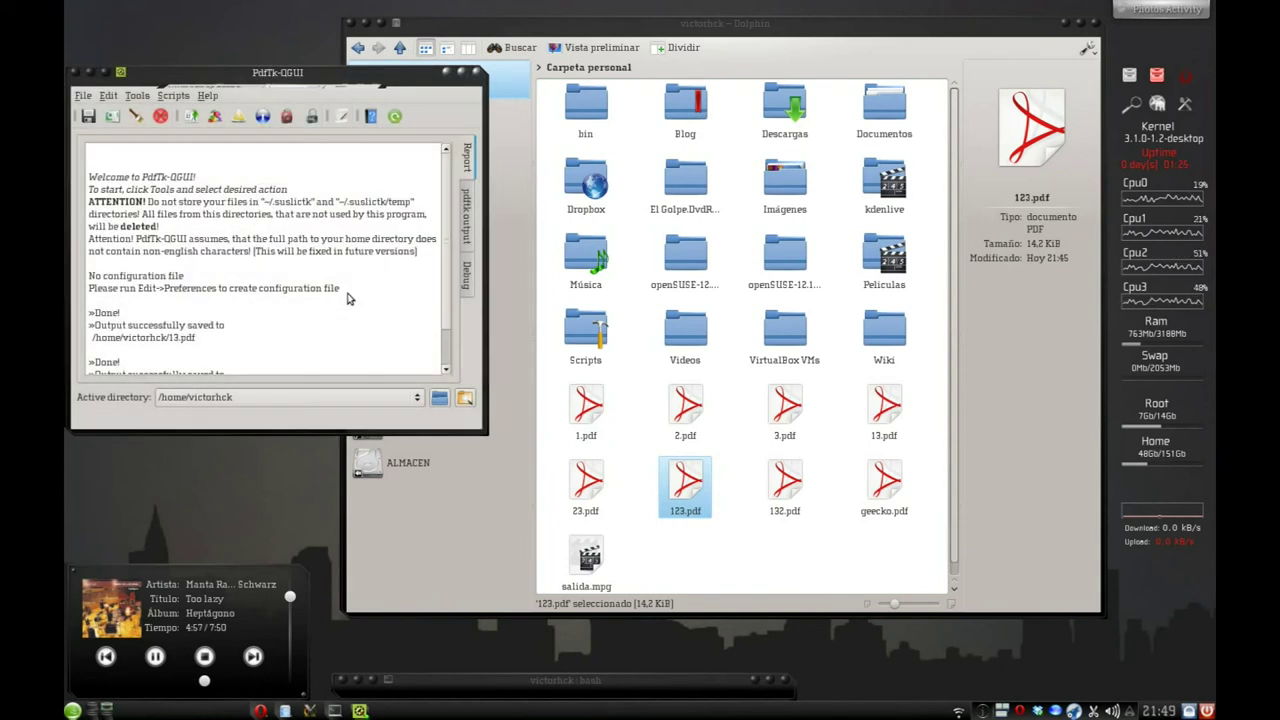
# Open the split files 123_1.pdf and 123_2.pdf from Dolphin to check their pages, and close both documents.
pyautogui.scroll(-2, 703, 503)
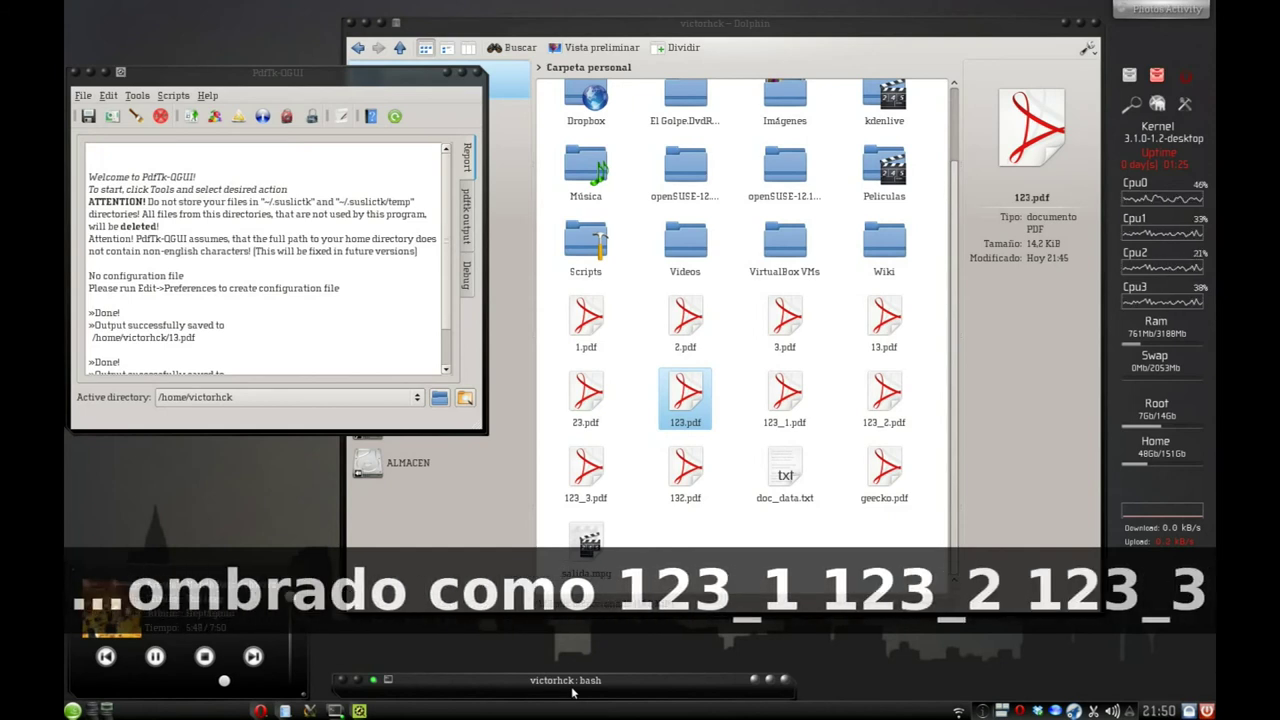
pyautogui.doubleClick(795, 400)
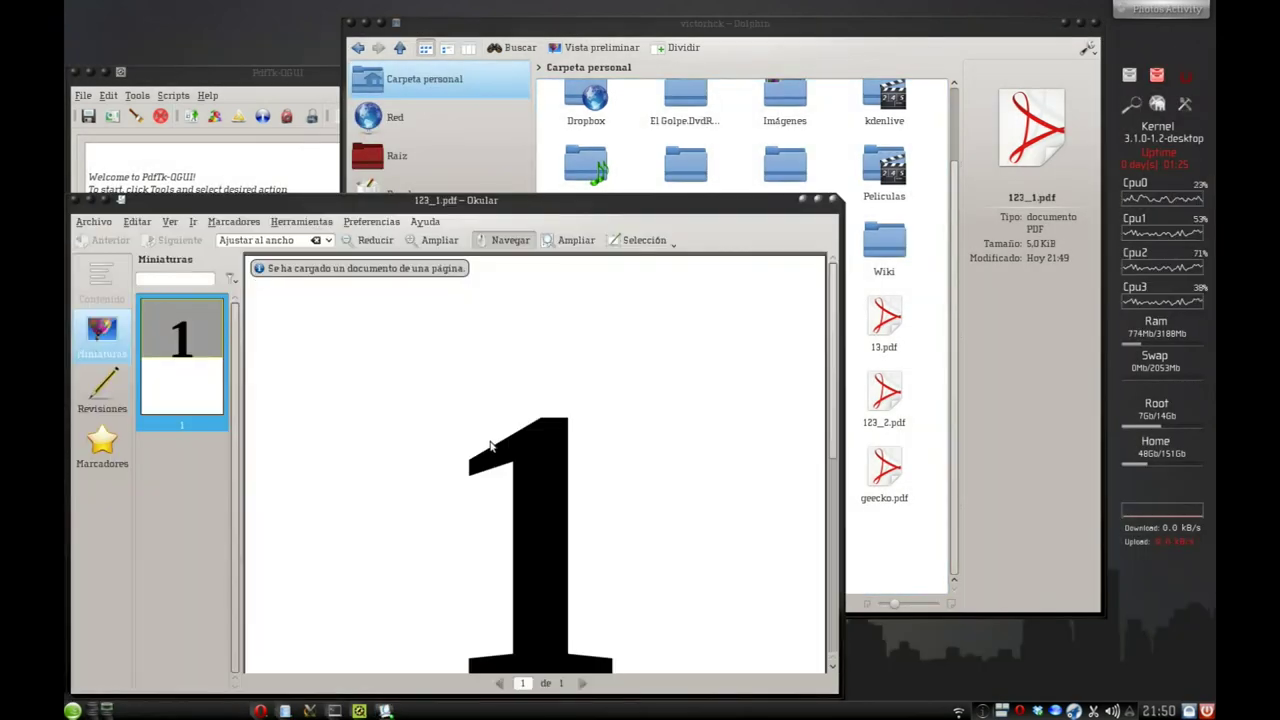
pyautogui.keyDown('ctrl'); pyautogui.scroll(-4, 490, 447); pyautogui.keyUp('ctrl')
pyautogui.click(886, 396)
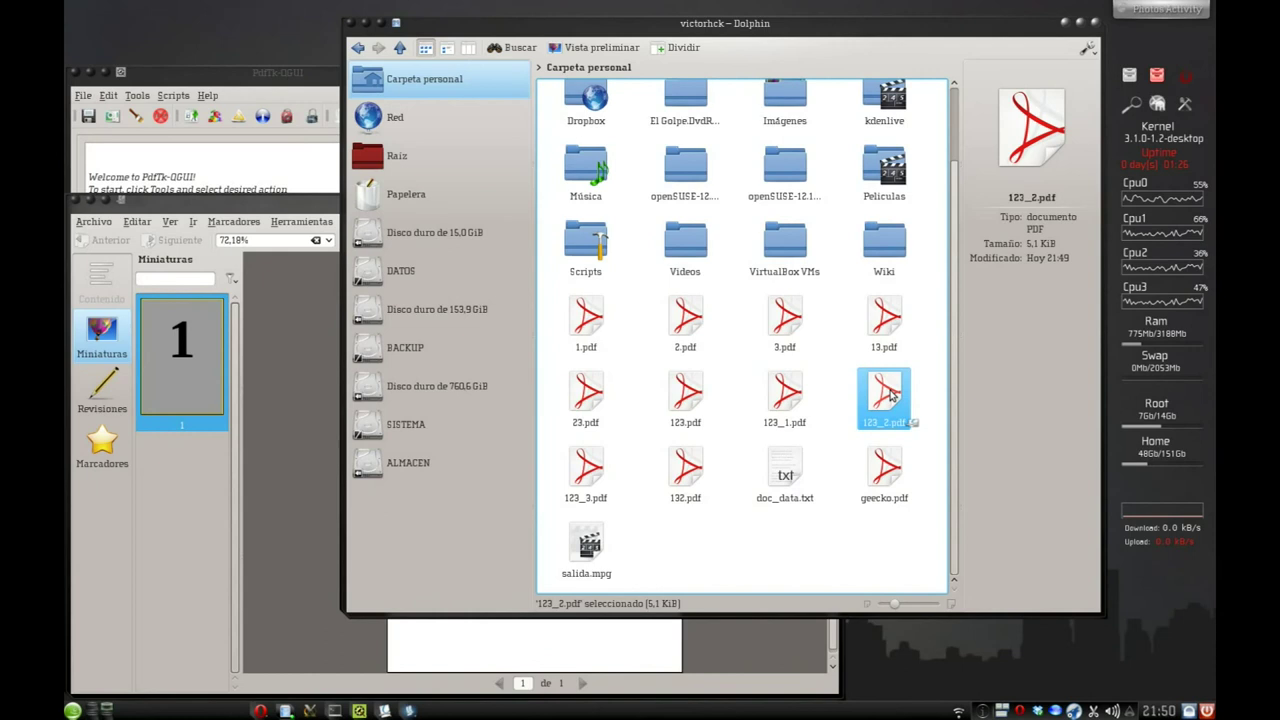
pyautogui.doubleClick(890, 395)
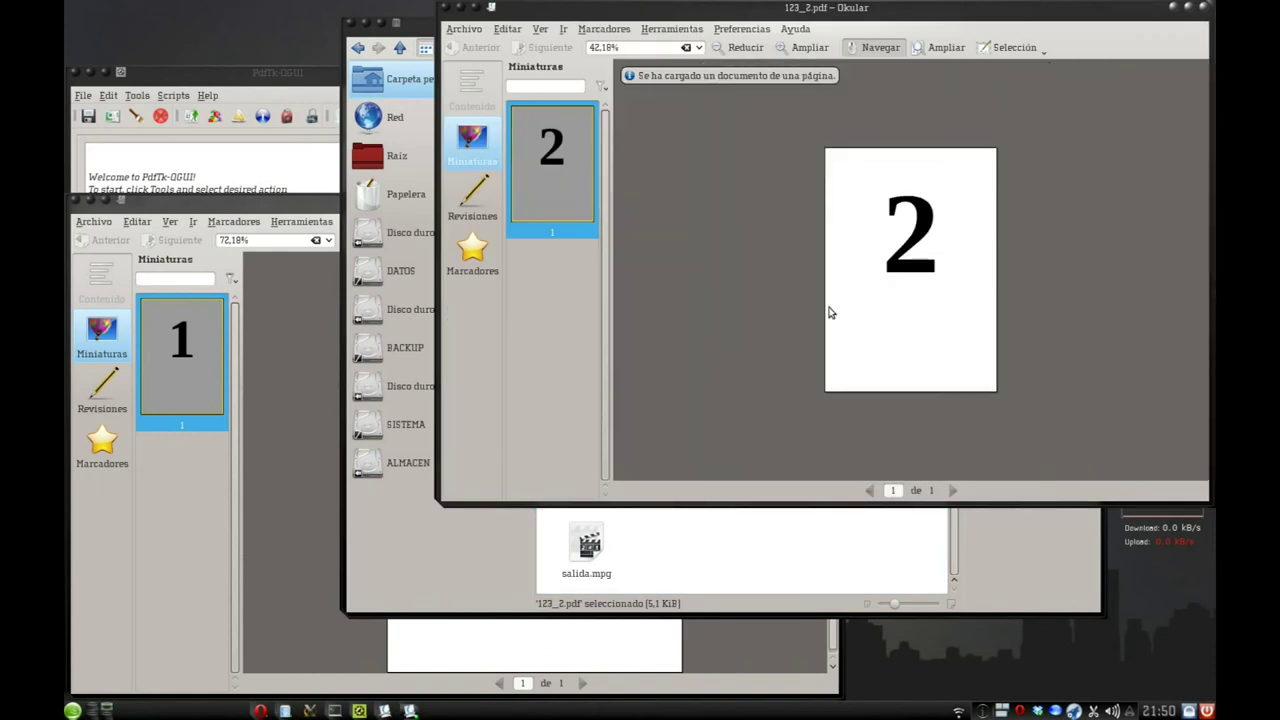
pyautogui.click(1205, 7)
pyautogui.click(300, 222)
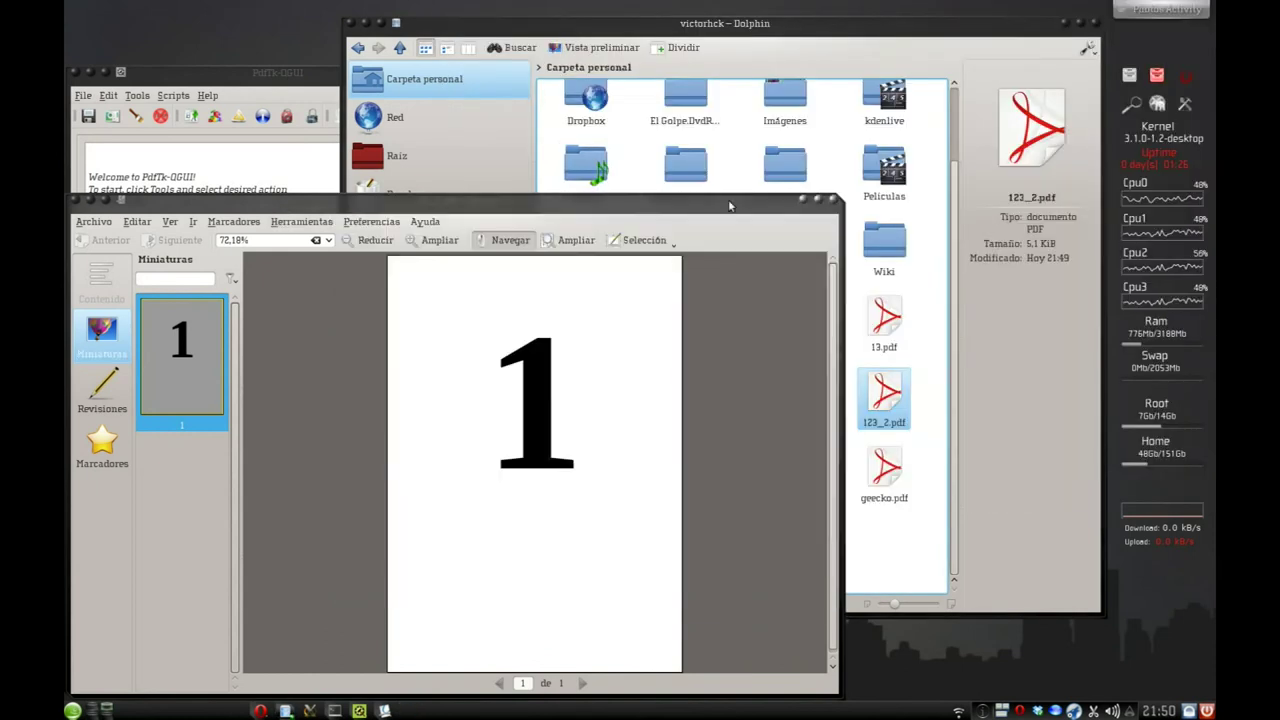
pyautogui.click(832, 199)
# Delete the split files 123_1.pdf, 123_2.pdf and 123_3.pdf from the home folder in Dolphin.
pyautogui.click(516, 684)
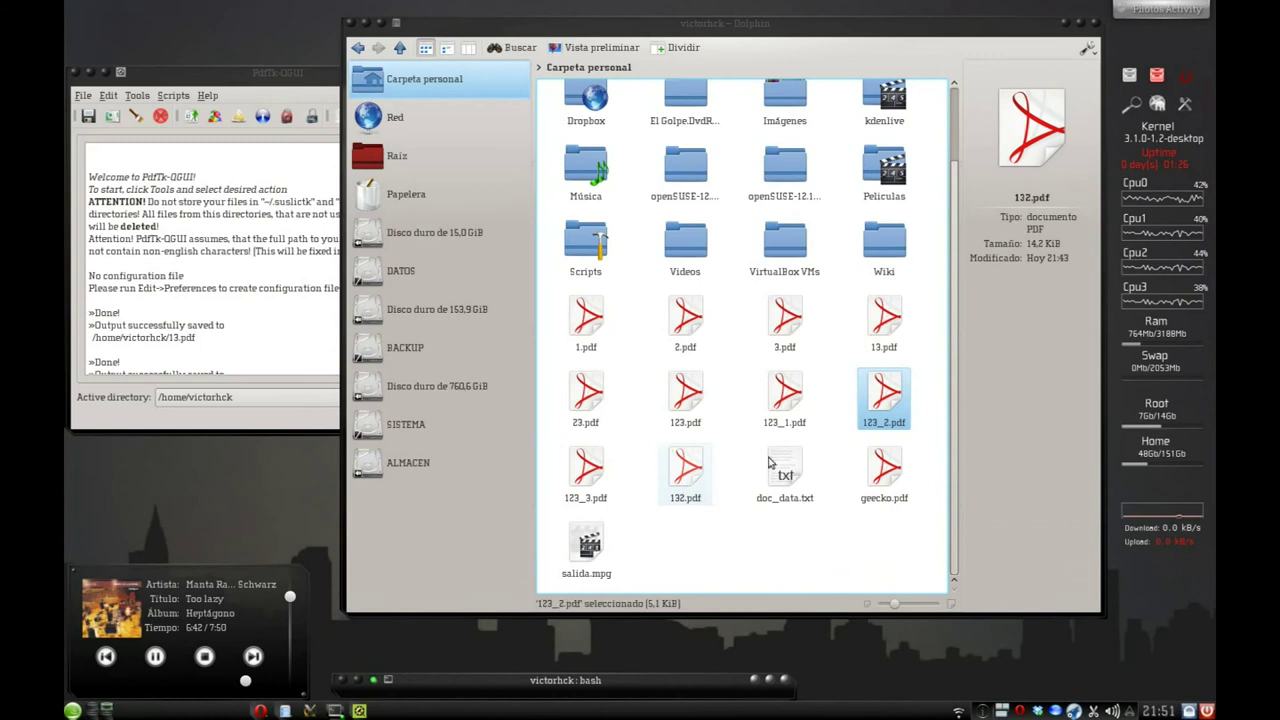
pyautogui.click(785, 395)
pyautogui.keyDown('ctrl'); pyautogui.click(884, 395); pyautogui.keyUp('ctrl')
pyautogui.keyDown('ctrl'); pyautogui.click(586, 472); pyautogui.keyUp('ctrl')
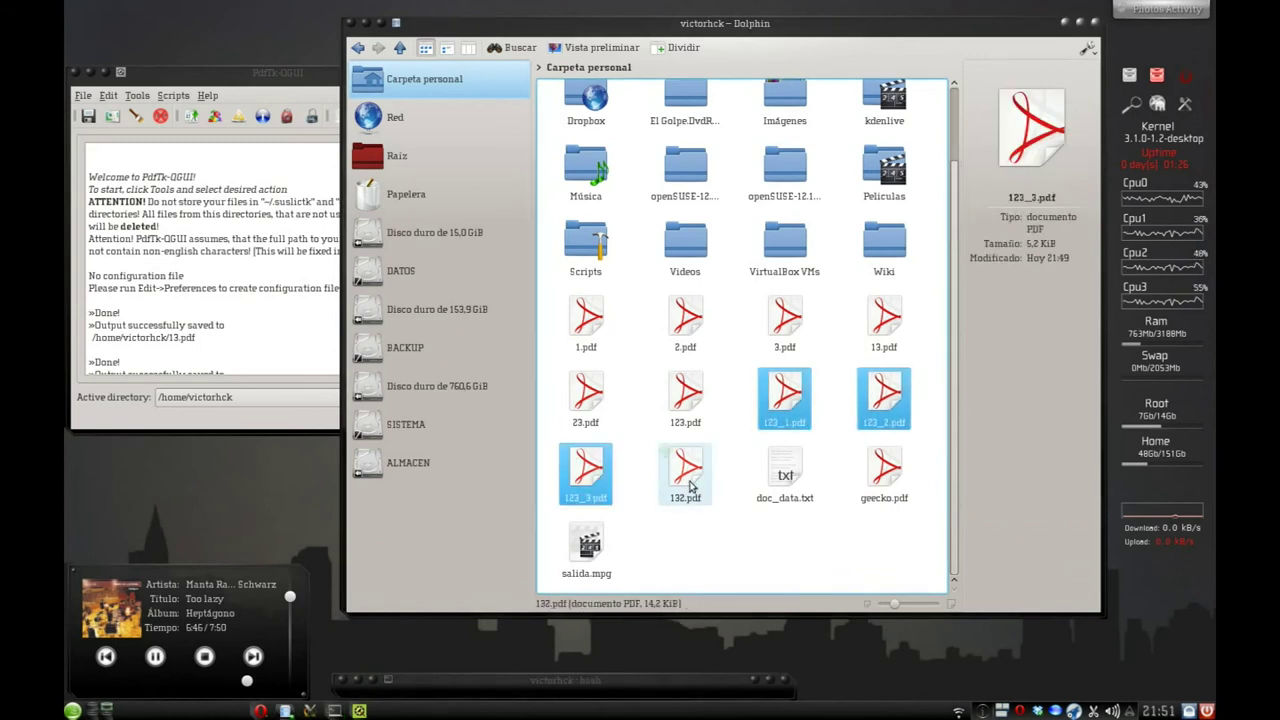
pyautogui.press('Delete')
pyautogui.press('Return')
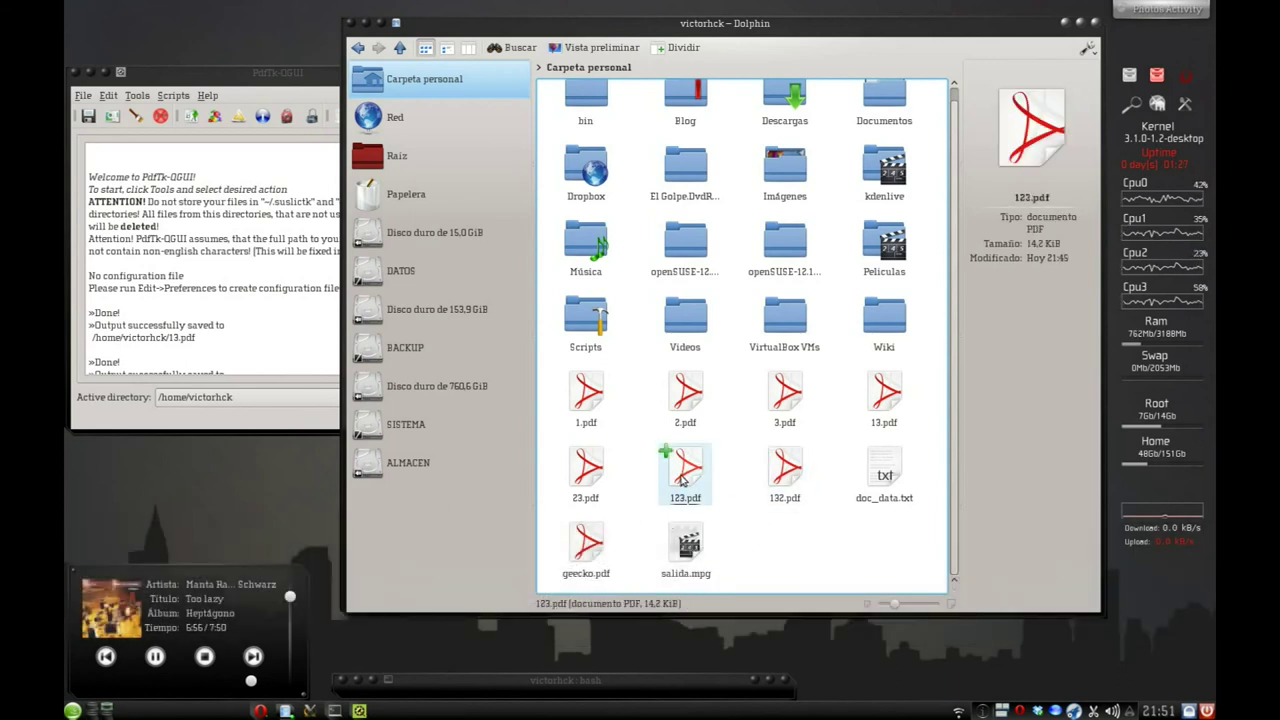
# Open 123.pdf from Dolphin to check its unmarked pages, close it, and switch back to PdfTk-QGUI.
pyautogui.click(683, 481)
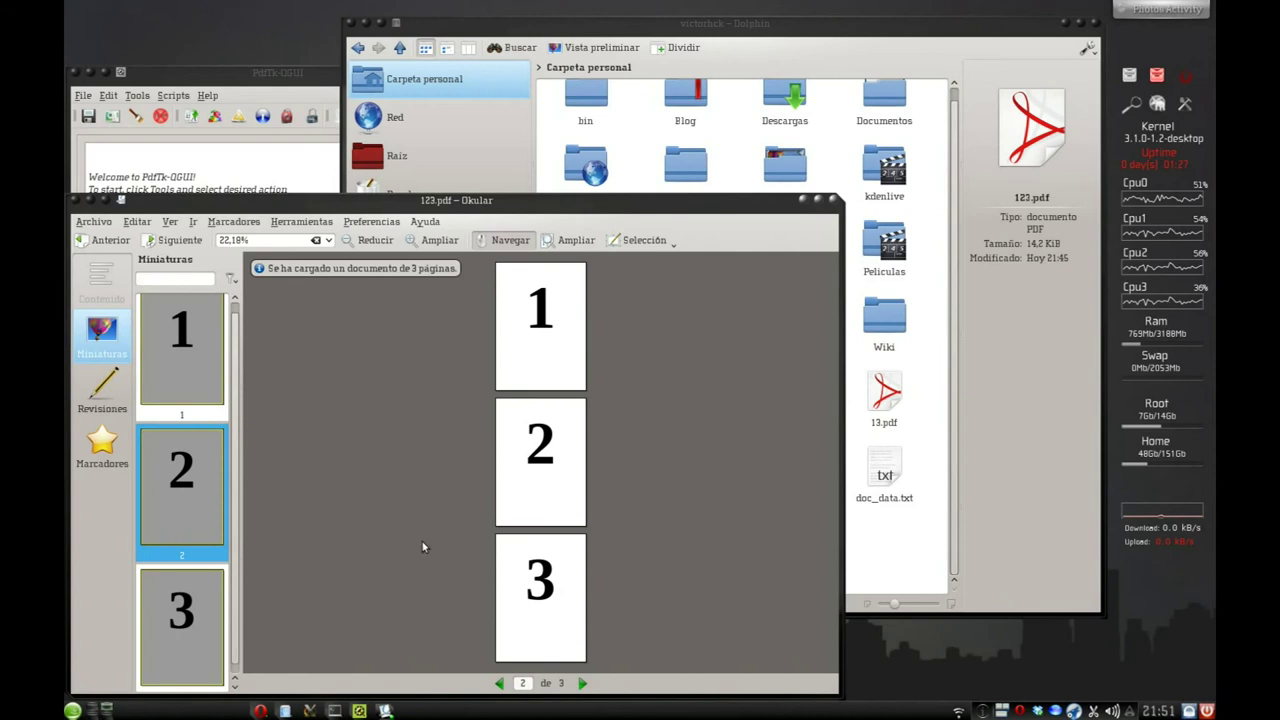
pyautogui.click(834, 200)
pyautogui.click(200, 72)
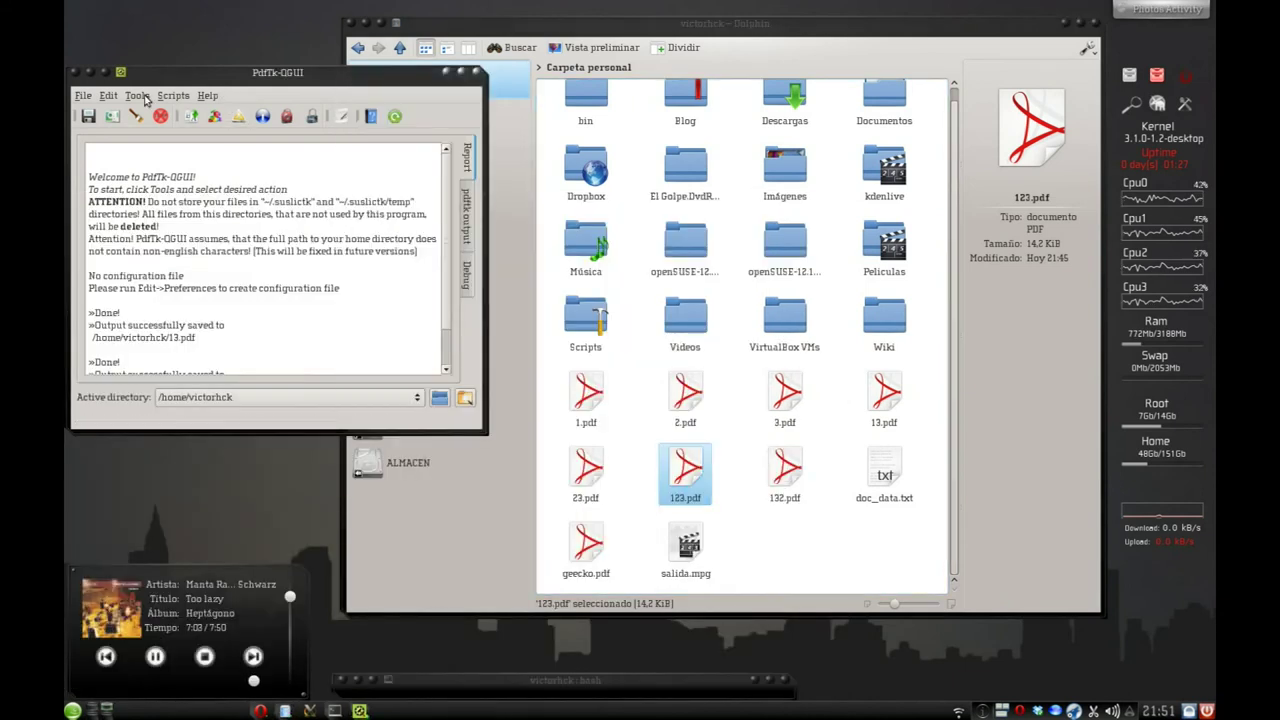
# Start the Add Stamp operation with 123.pdf as the document to mark and geecko.pdf as the stamp.
pyautogui.click(137, 95)
pyautogui.moveTo(167, 149)
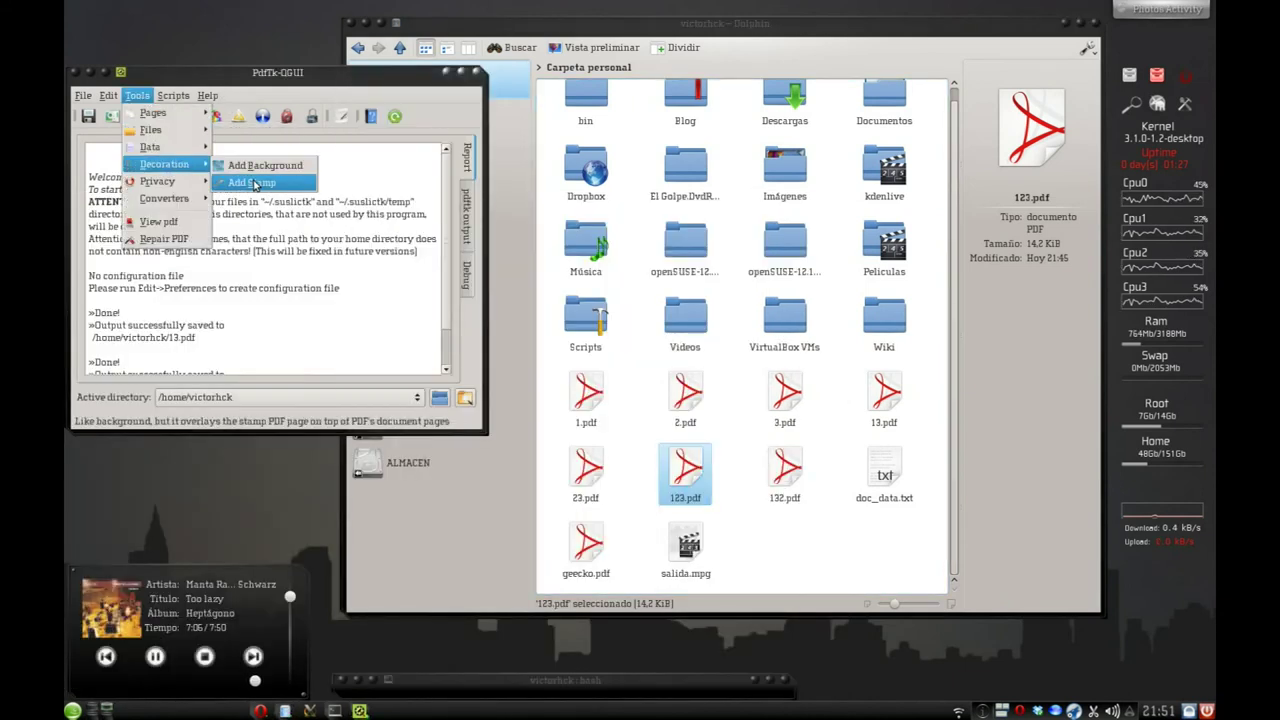
pyautogui.click(255, 184)
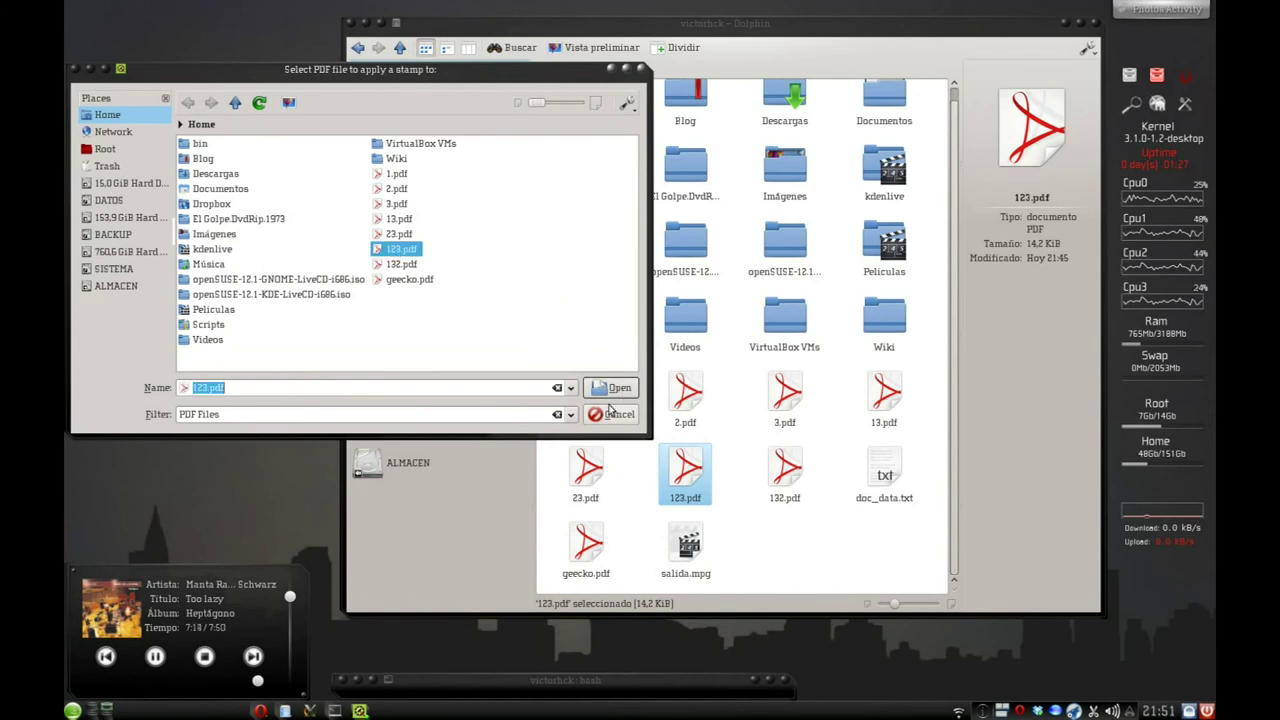
pyautogui.click(579, 688)
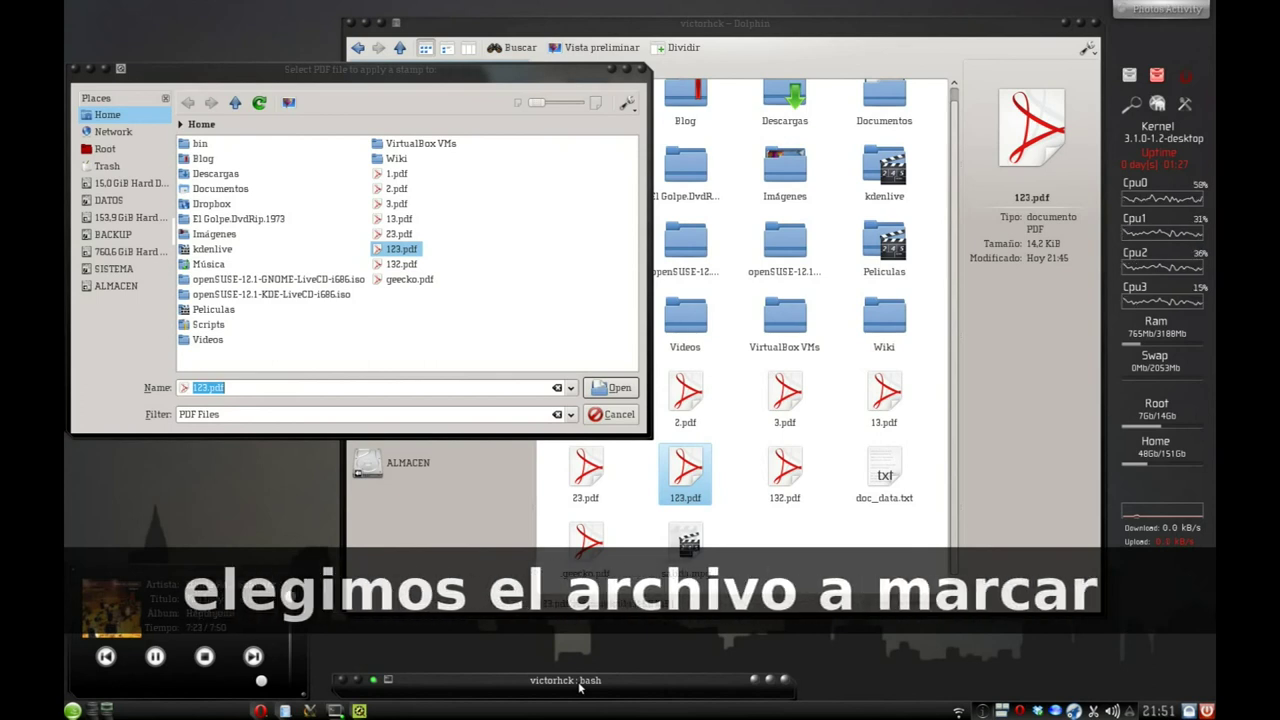
pyautogui.click(615, 389)
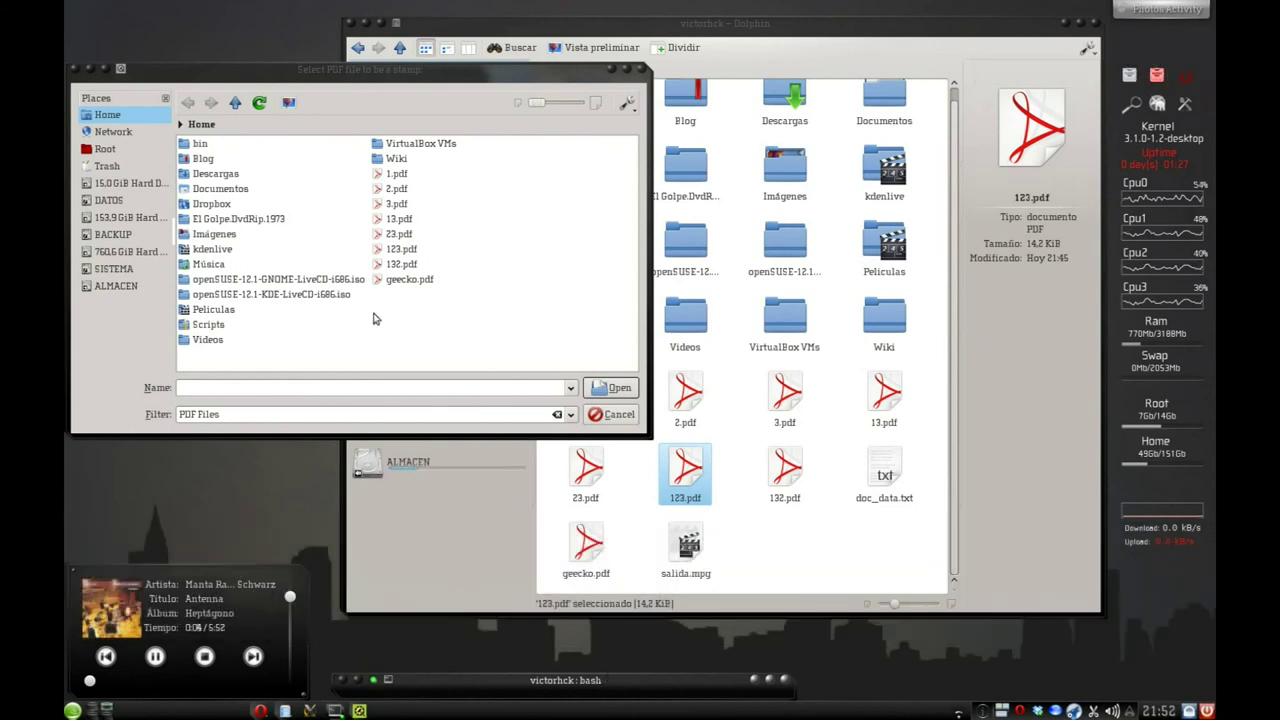
pyautogui.click(408, 280)
pyautogui.click(611, 389)
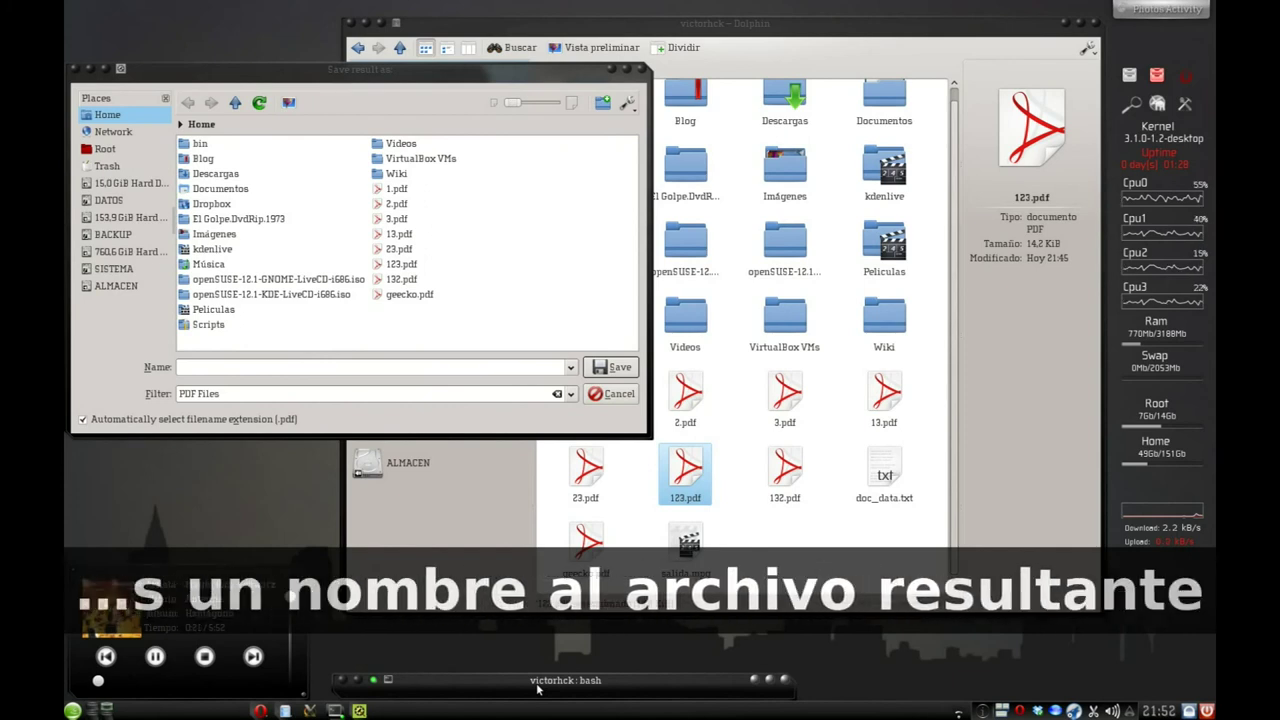
# Save the stamped PDF in the home folder under the name 123_geecko.
pyautogui.click(270, 366)
pyautogui.write('1')
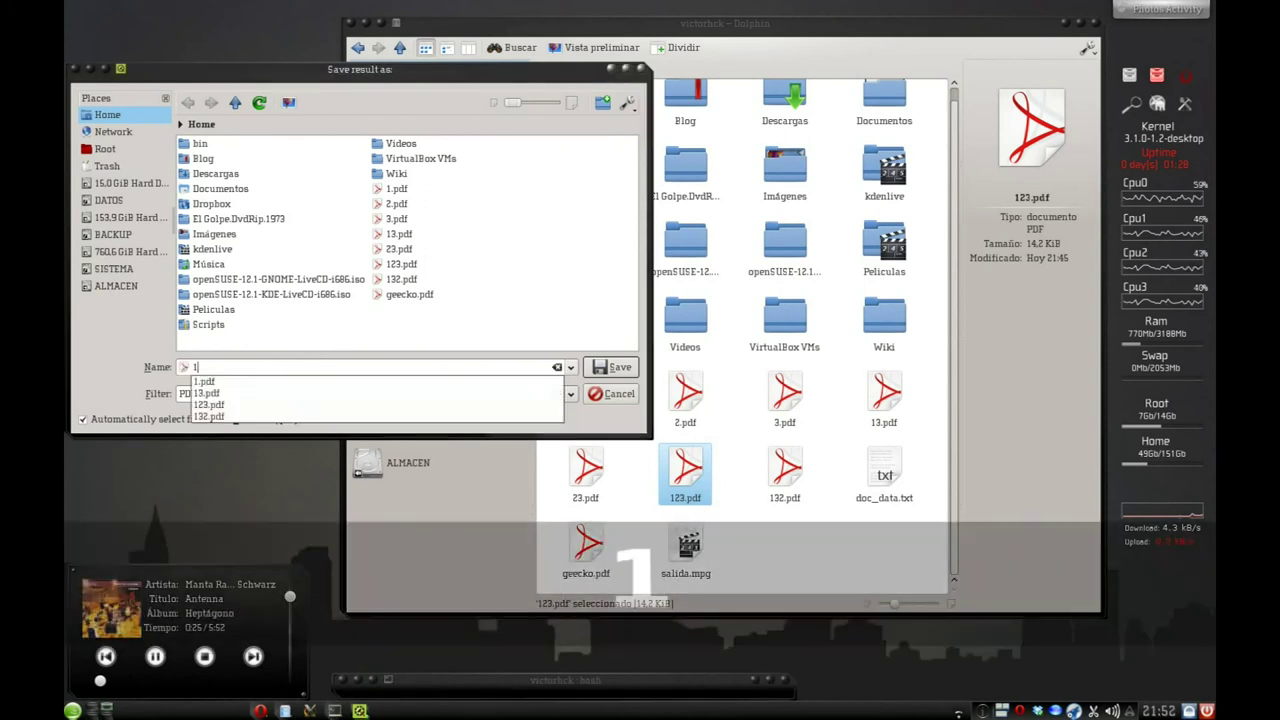
pyautogui.write('23_geecko')
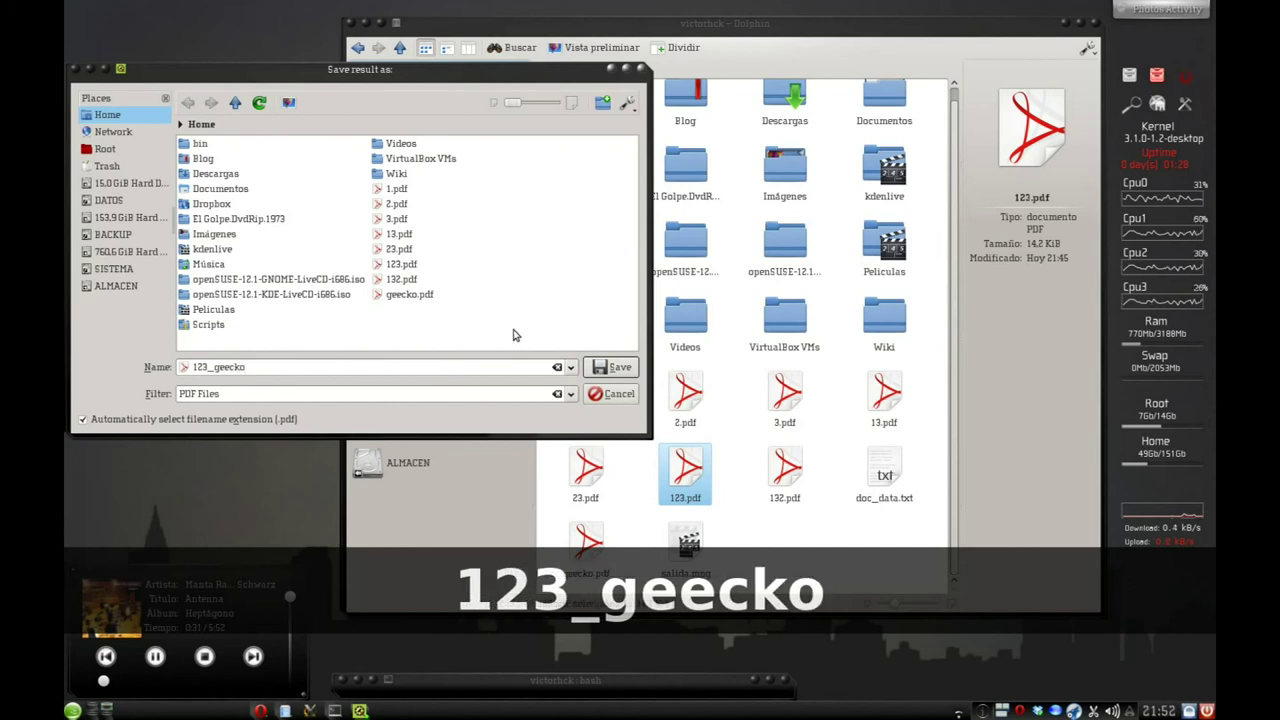
pyautogui.click(612, 367)
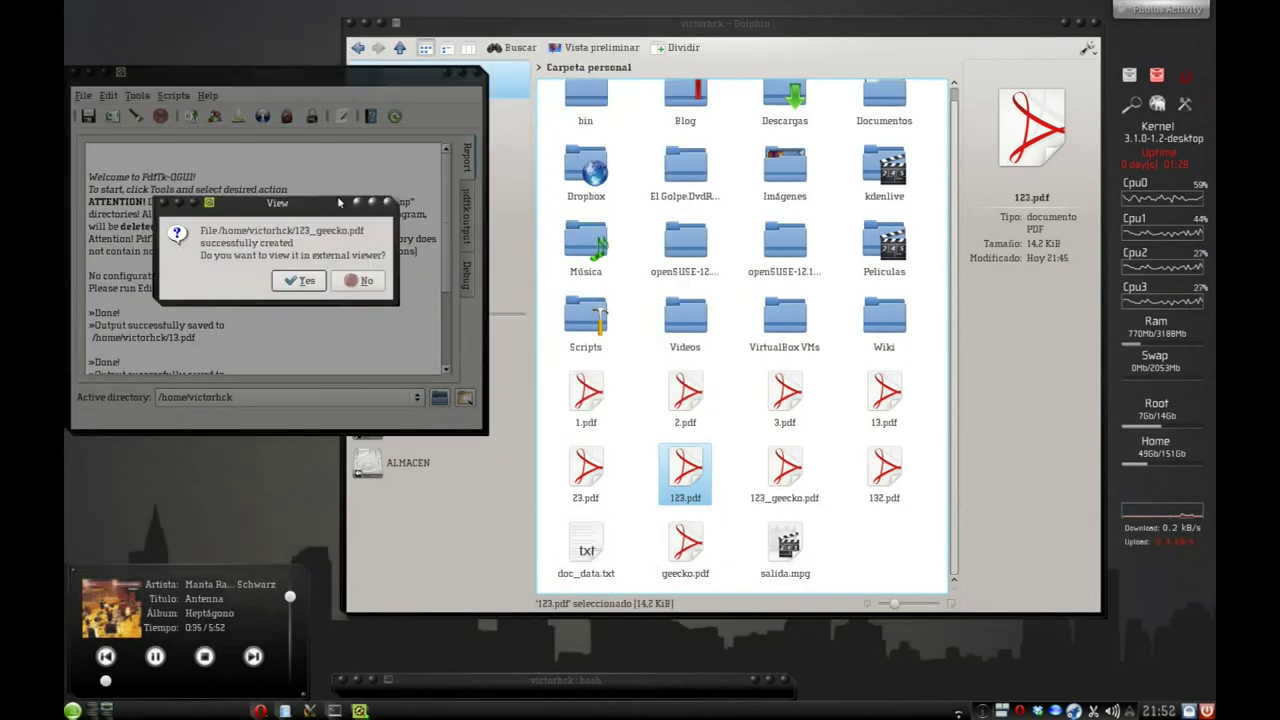
# View the stamped 123_geecko.pdf in the external viewer, check the stamp on all its pages, and close the document.
pyautogui.click(299, 280)
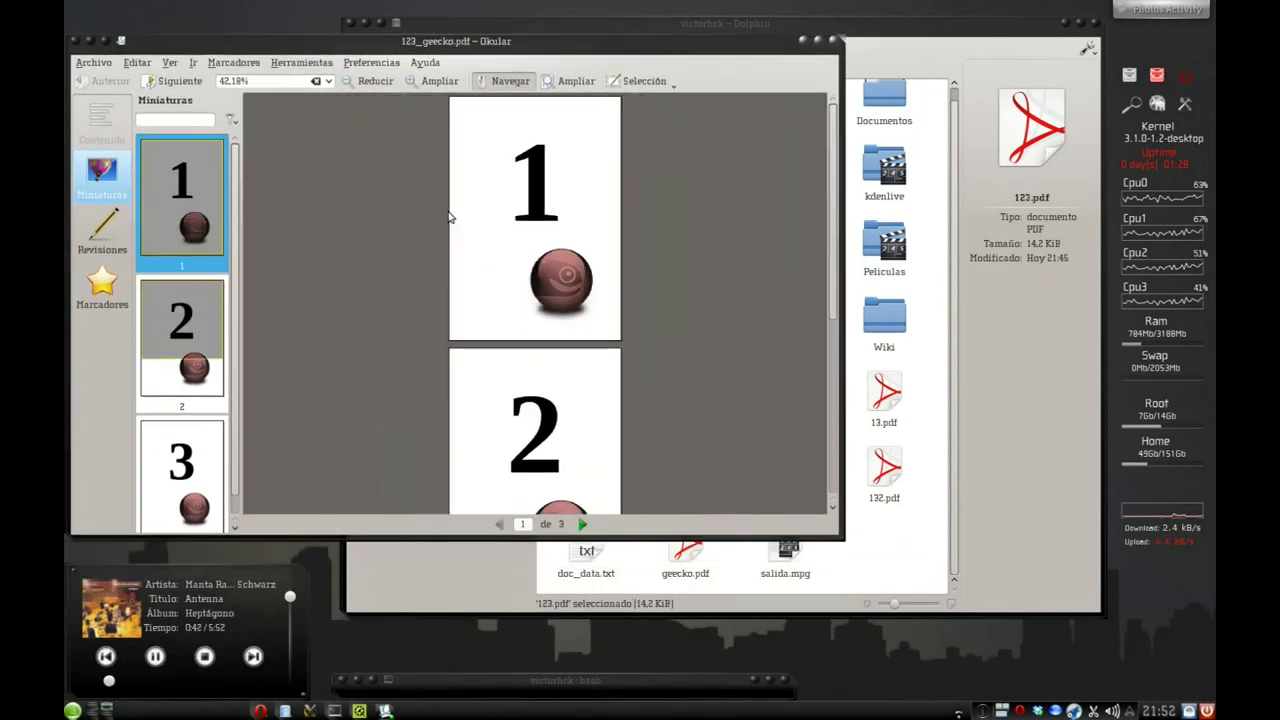
pyautogui.scroll(-5, 449, 217)
pyautogui.click(556, 682)
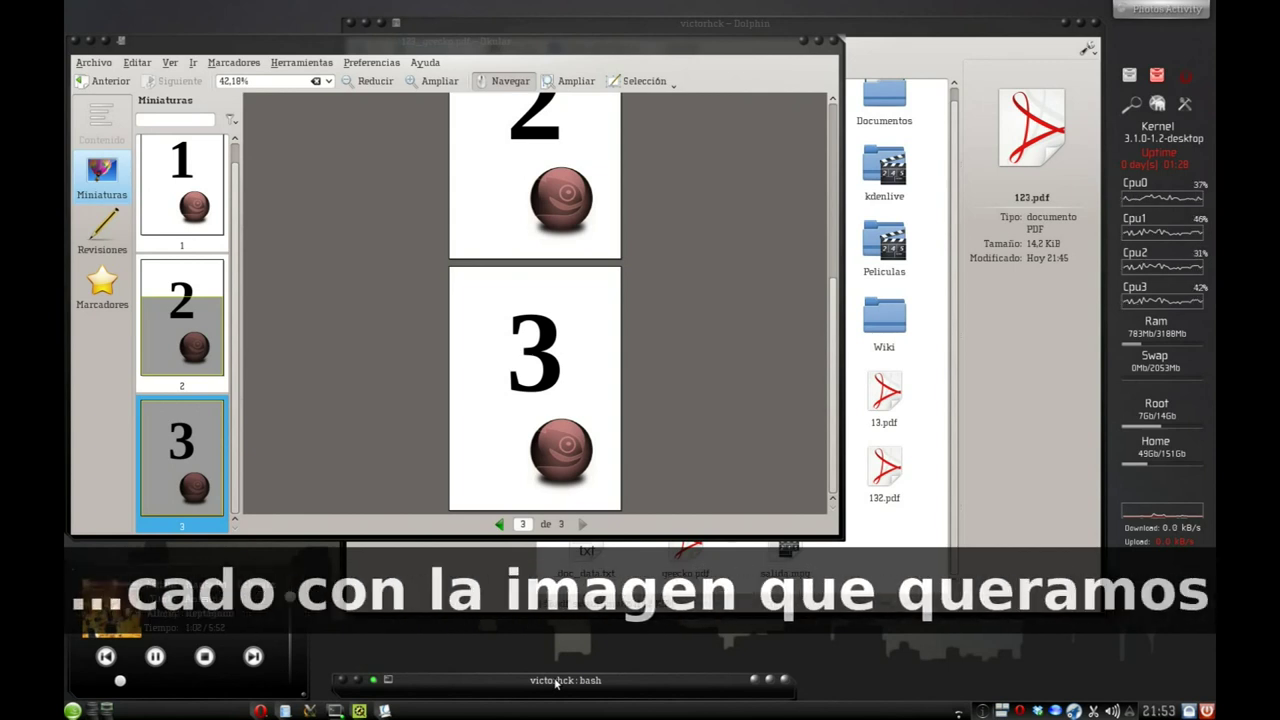
pyautogui.scroll(5, 670, 382)
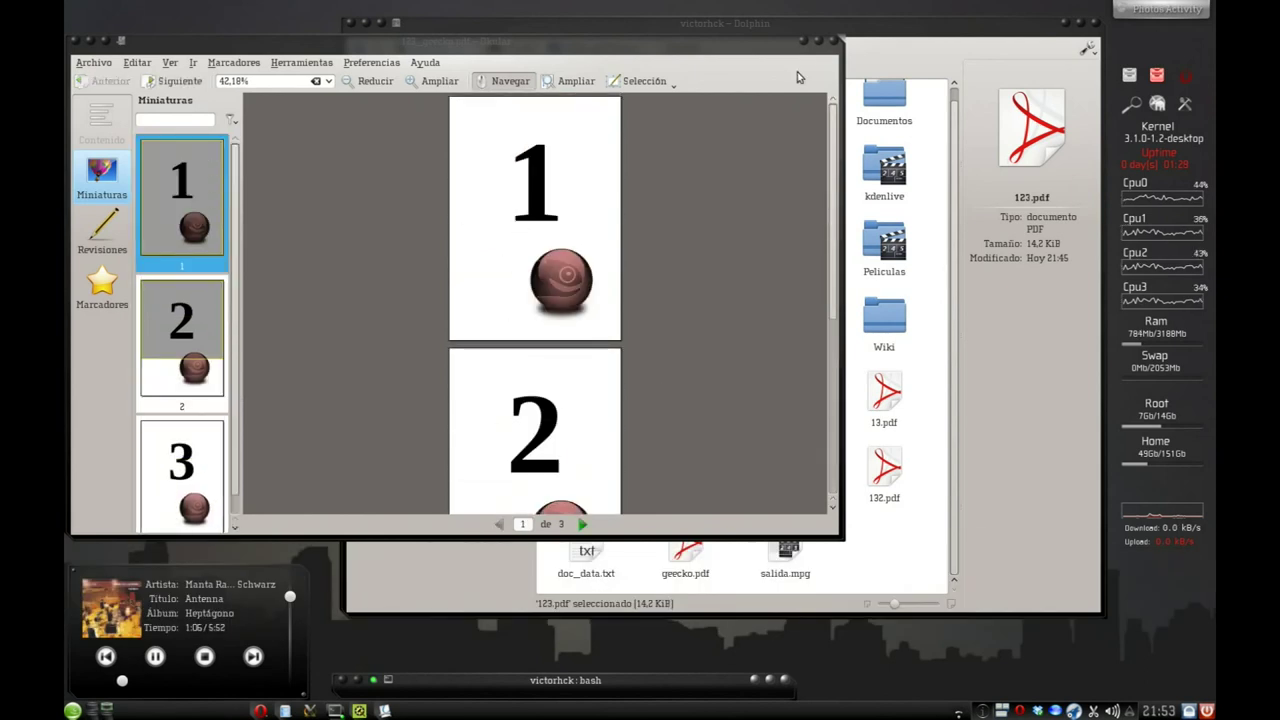
pyautogui.click(834, 43)
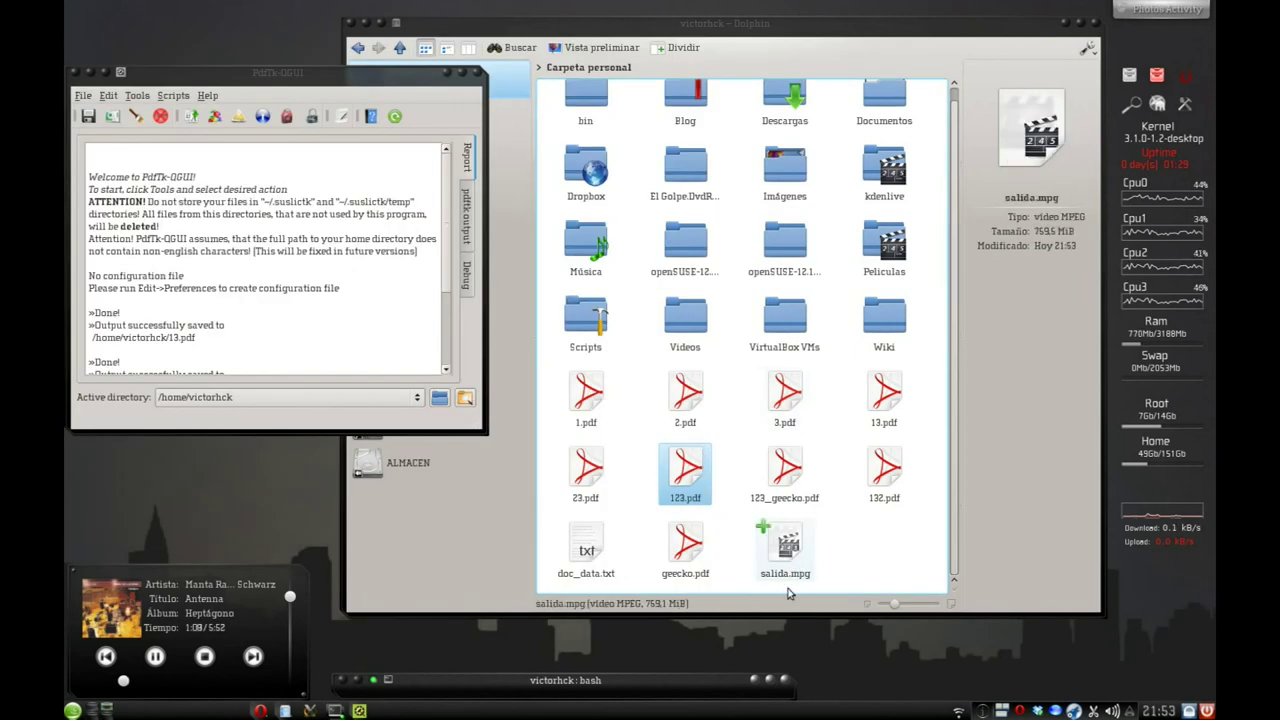
pyautogui.click(148, 99)
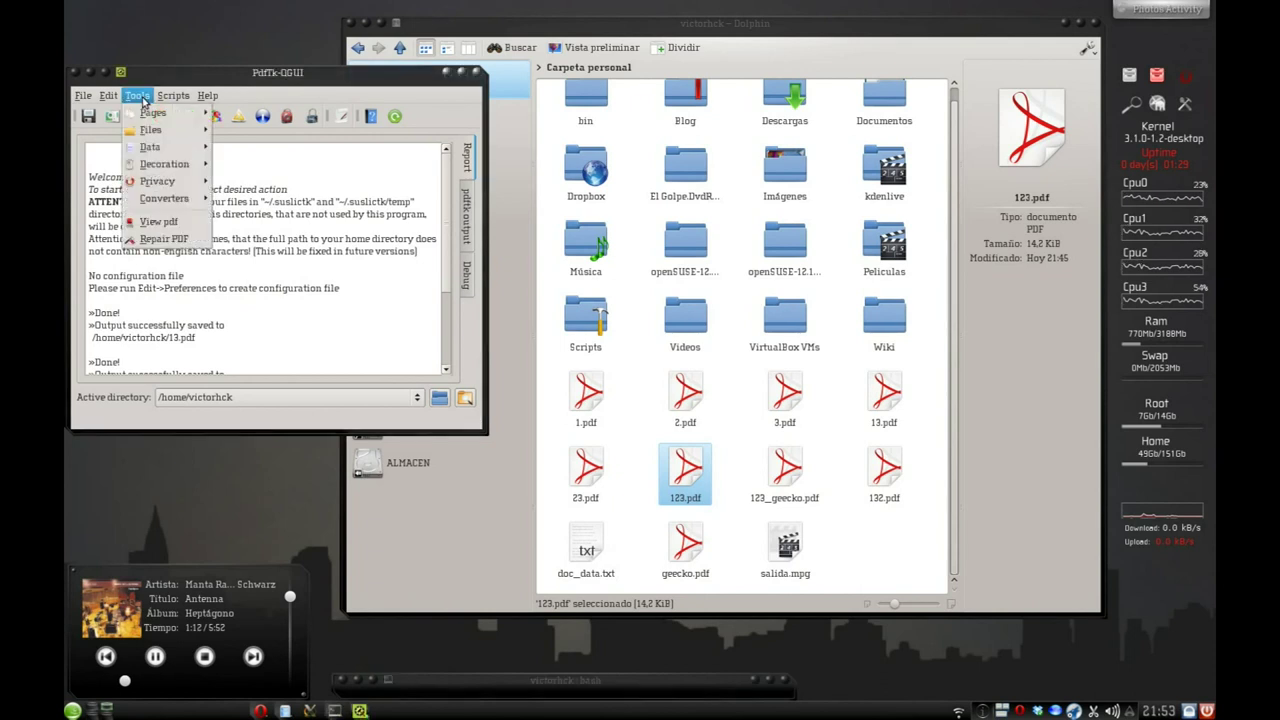
pyautogui.moveTo(166, 172)
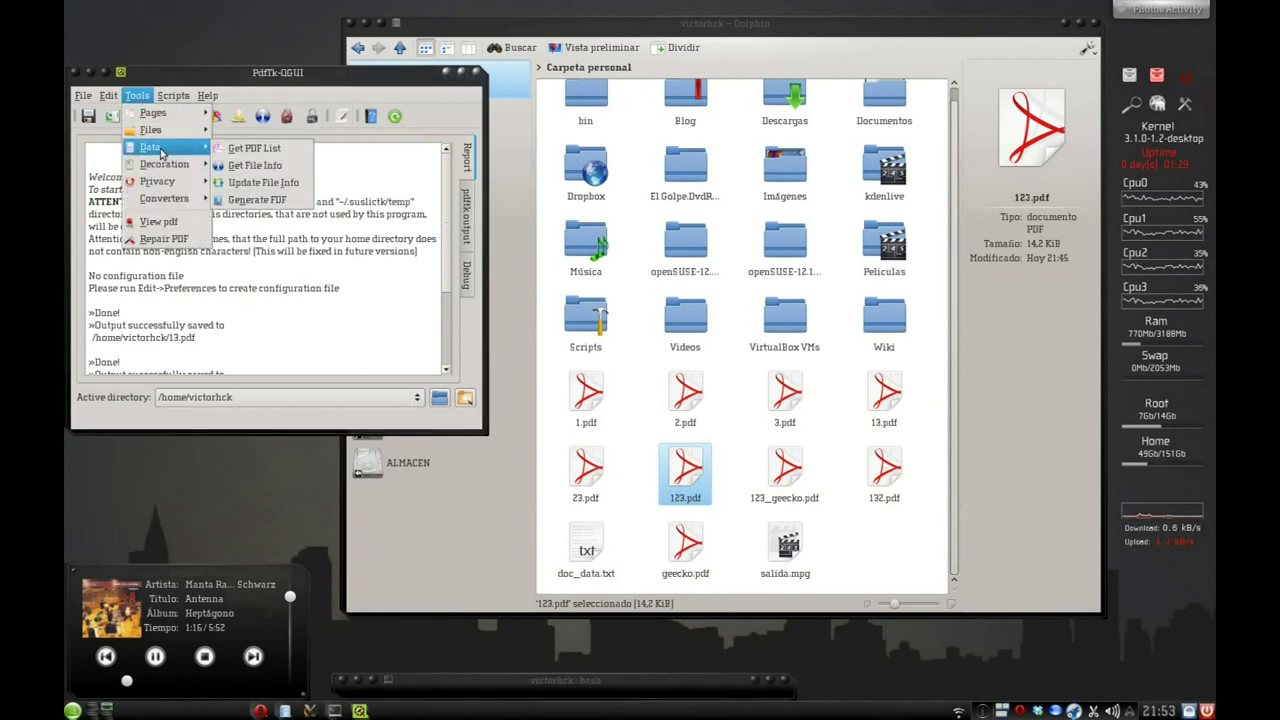
pyautogui.moveTo(184, 203)
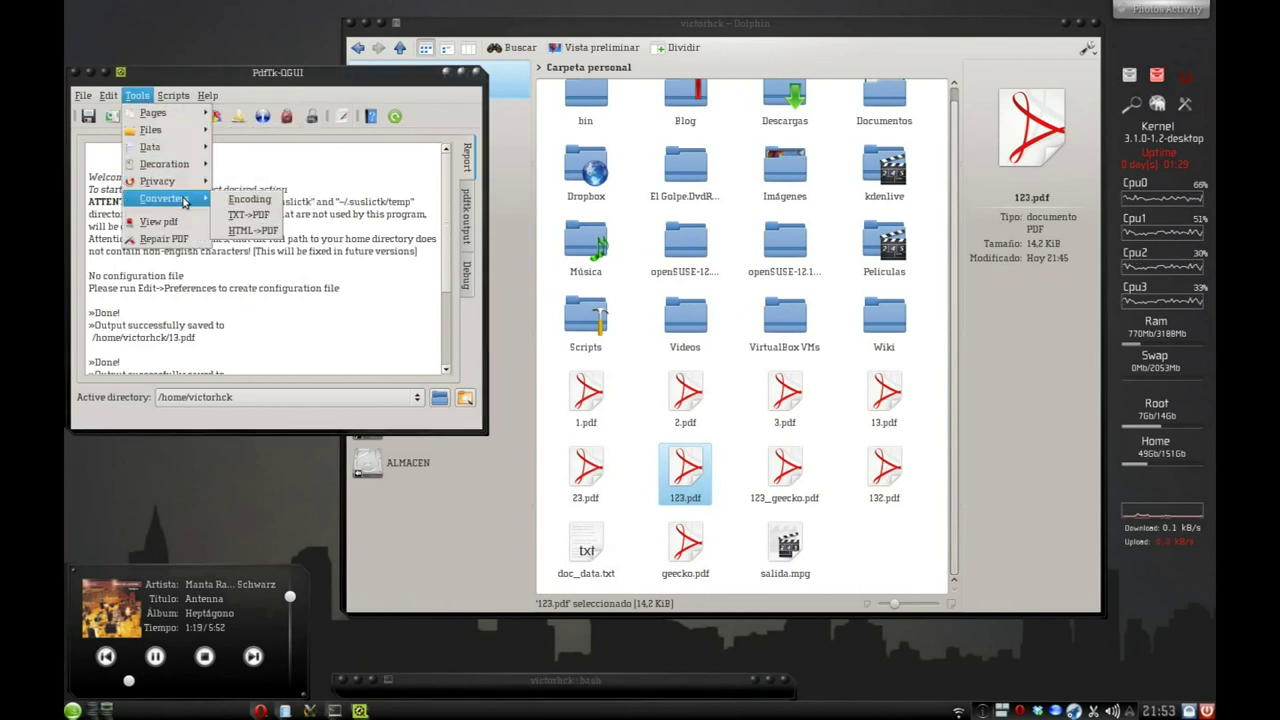
pyautogui.click(538, 688)
pyautogui.click(538, 688)
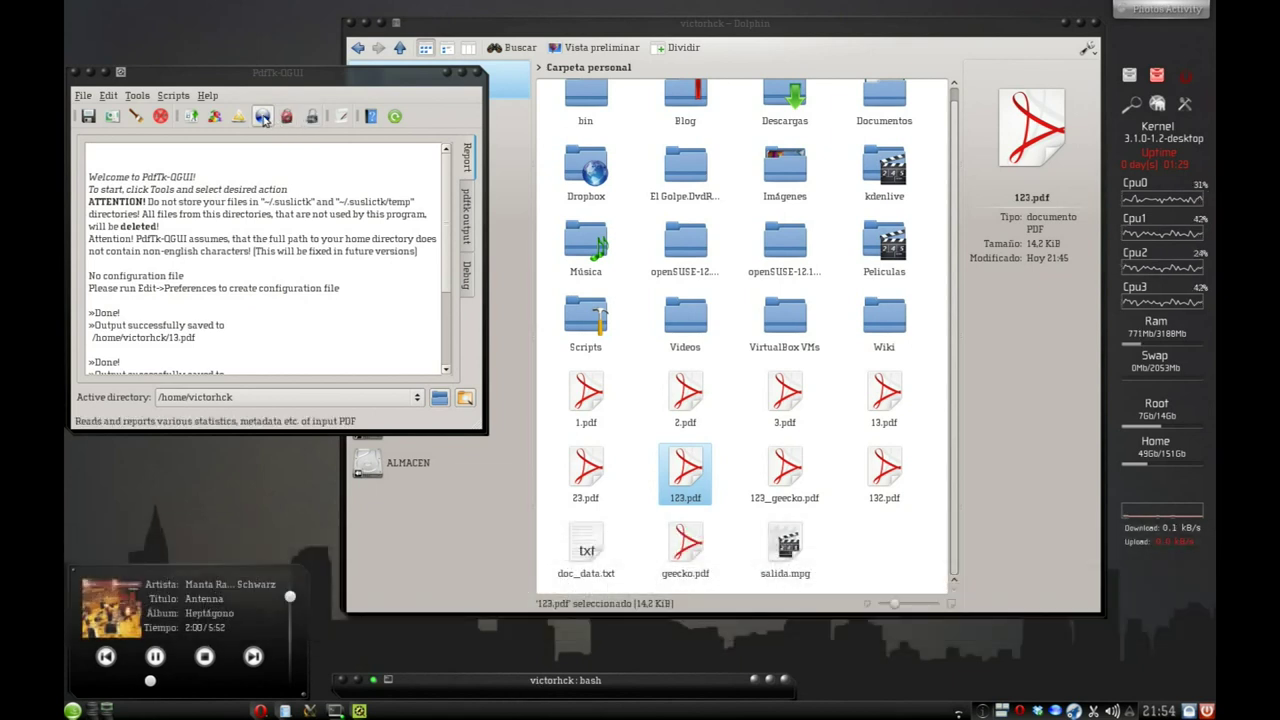
pyautogui.click(137, 95)
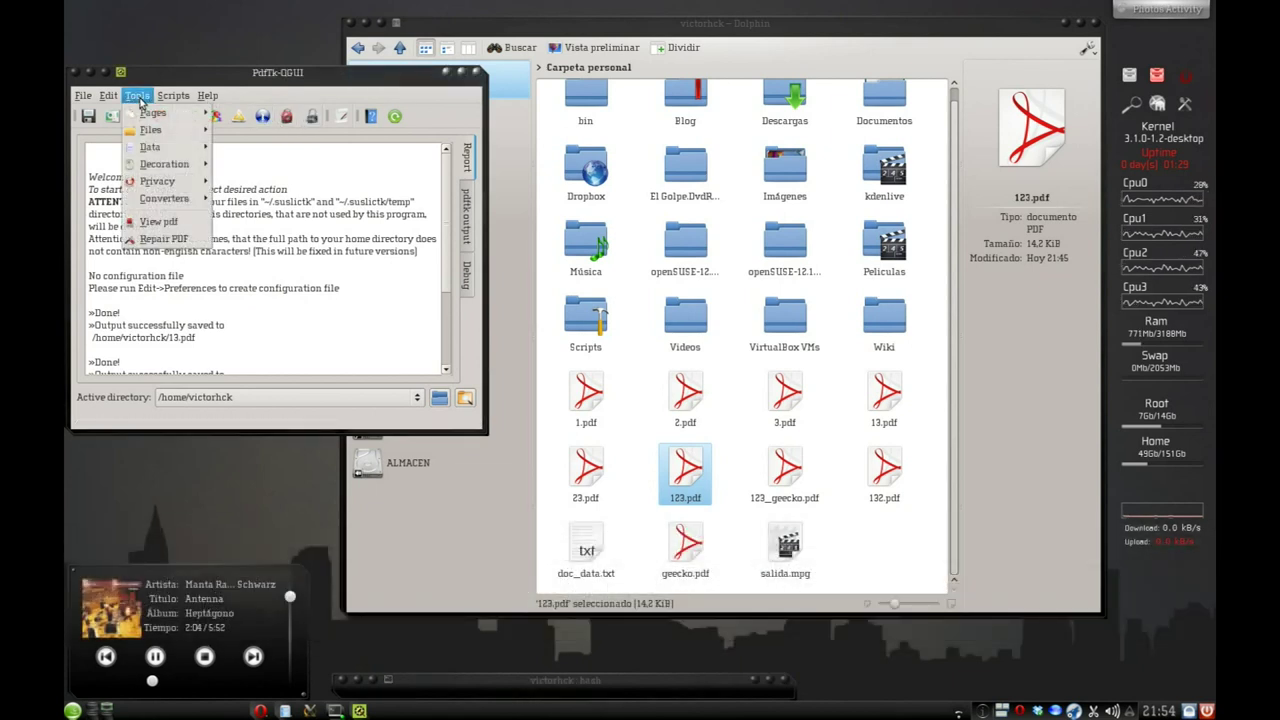
pyautogui.click(273, 104)
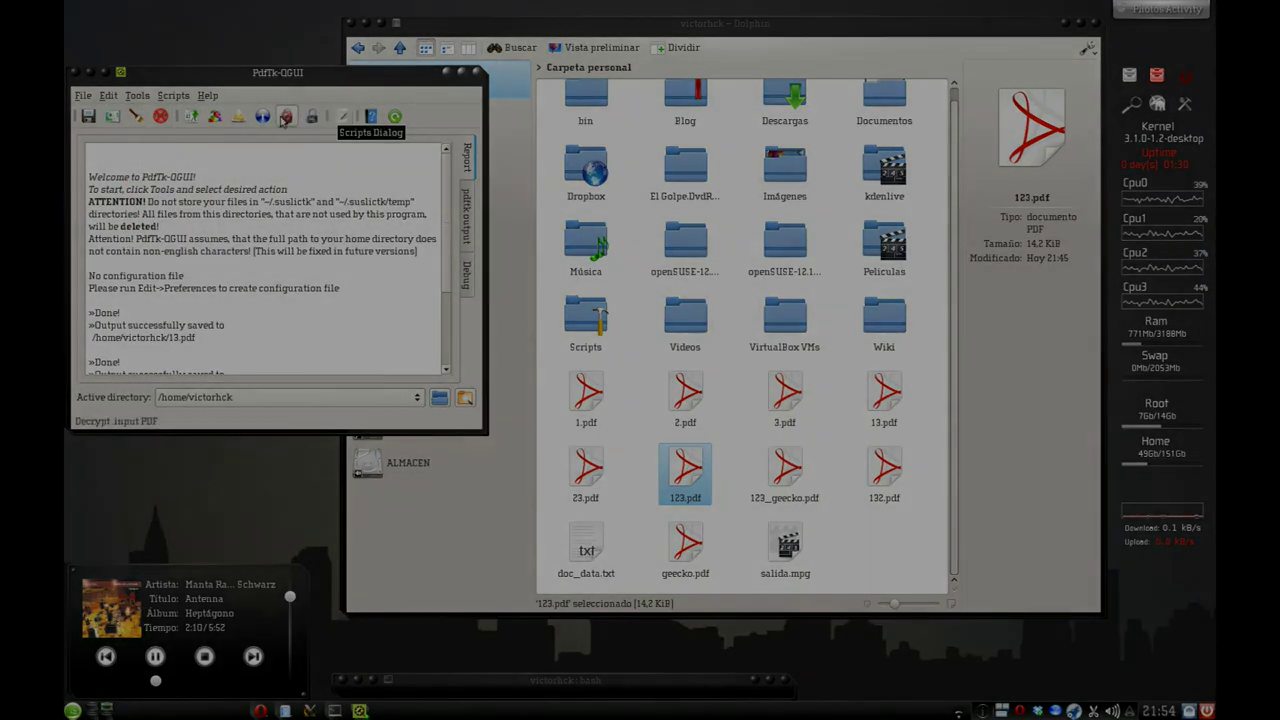
pyautogui.click(137, 95)
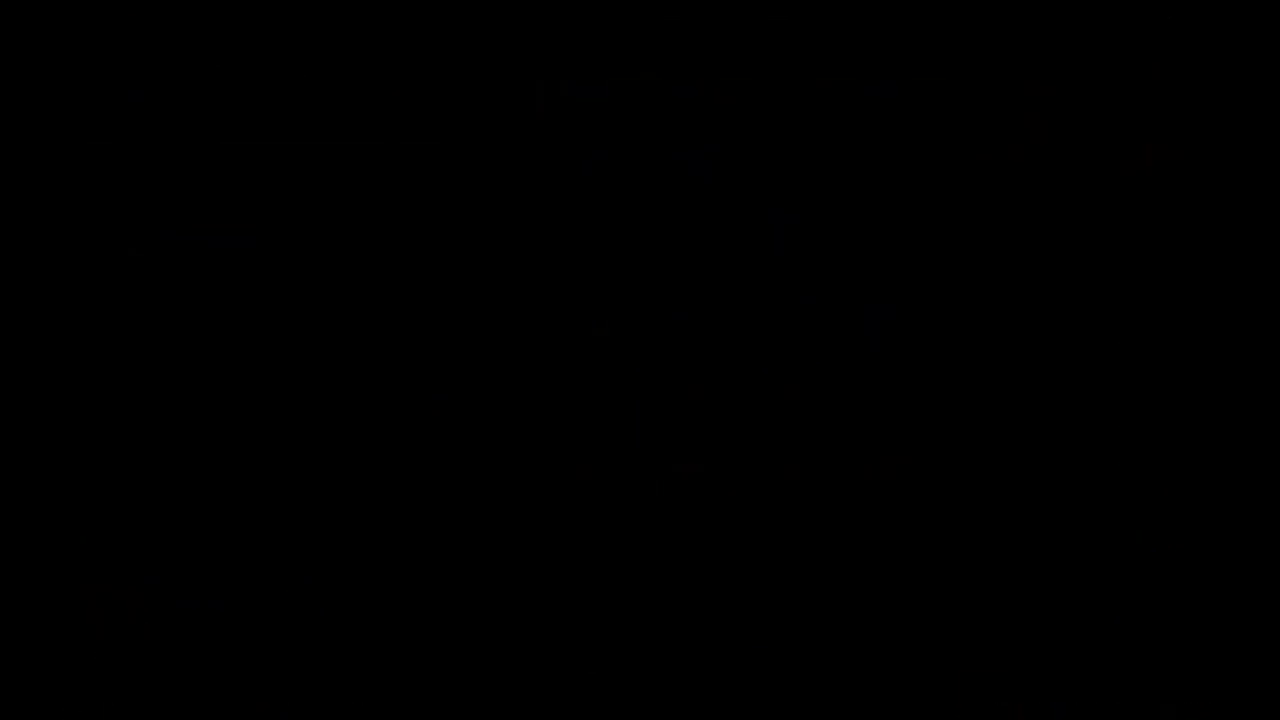